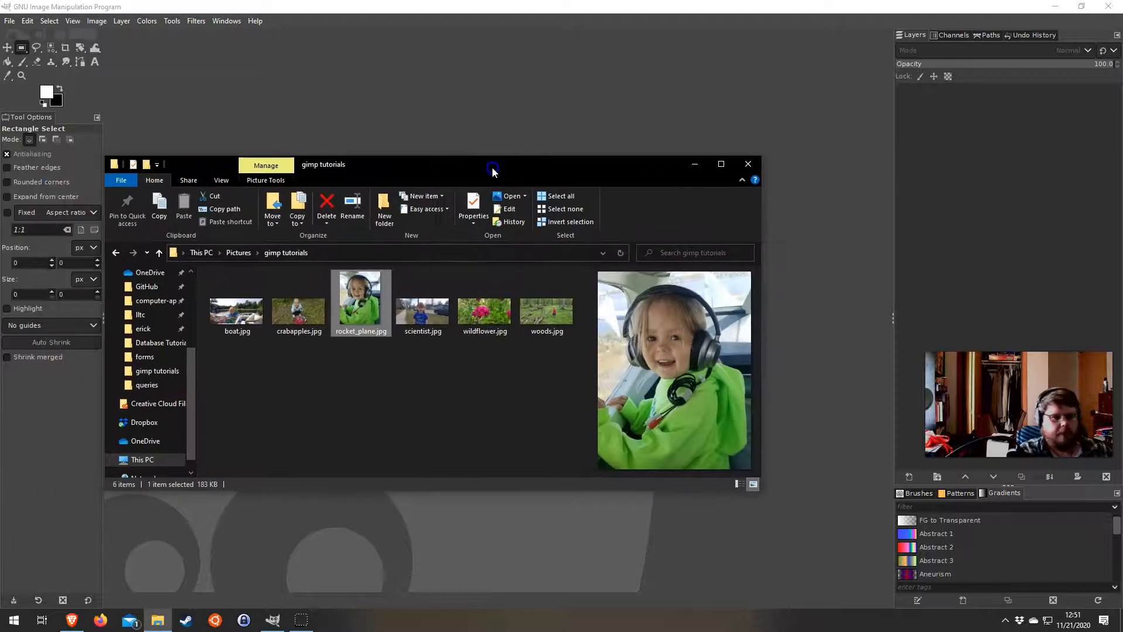
Open rocket_plane.jpg from the gimp tutorials folder as an image in GIMP
{"action": "left_click", "coordinate": [343, 403]}
{"action": "left_click_drag", "start_coordinate": [343, 403], "coordinate": [438, 218]}
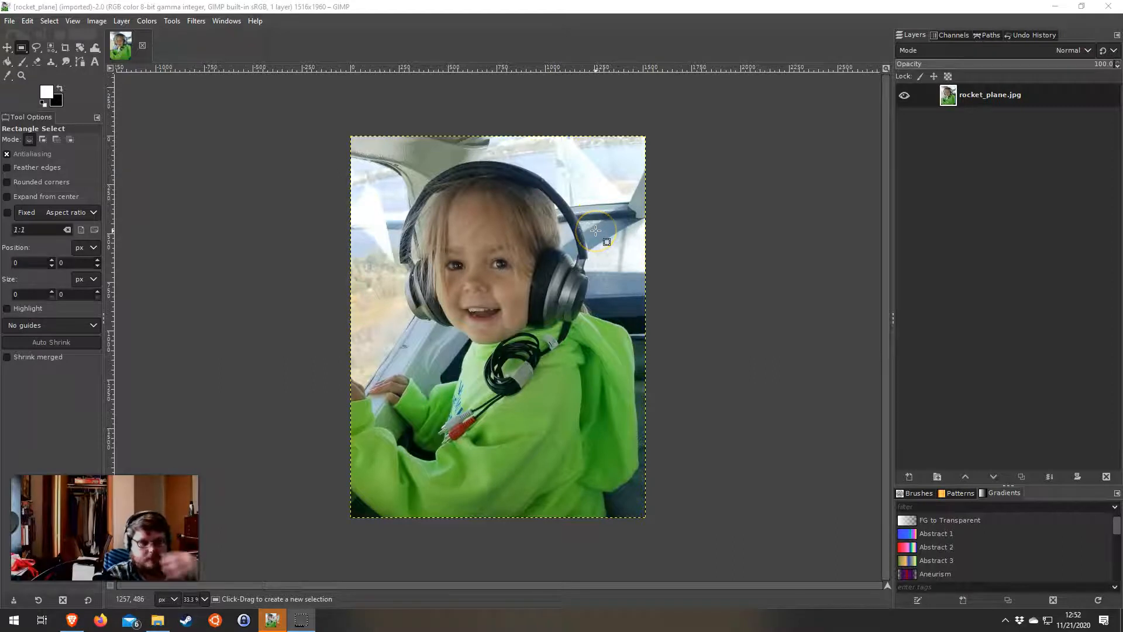
Add a new Normal-mode layer of 1516 × 1960 px filled with transparency above the photo
{"action": "left_click", "coordinate": [911, 476]}
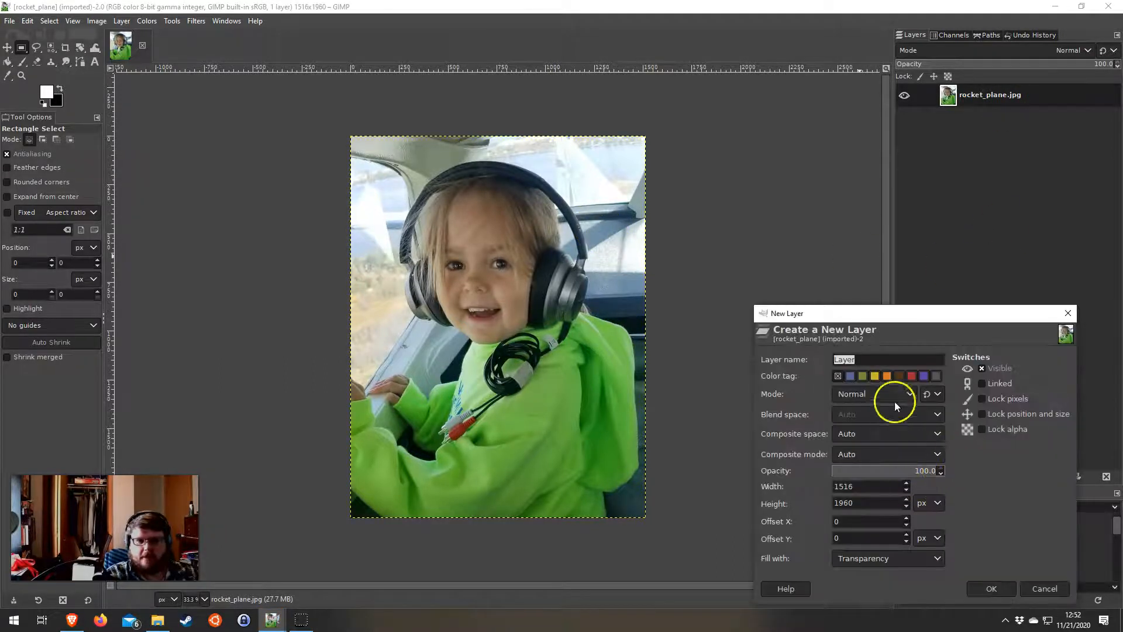
{"action": "left_click_drag", "start_coordinate": [930, 314], "coordinate": [917, 162]}
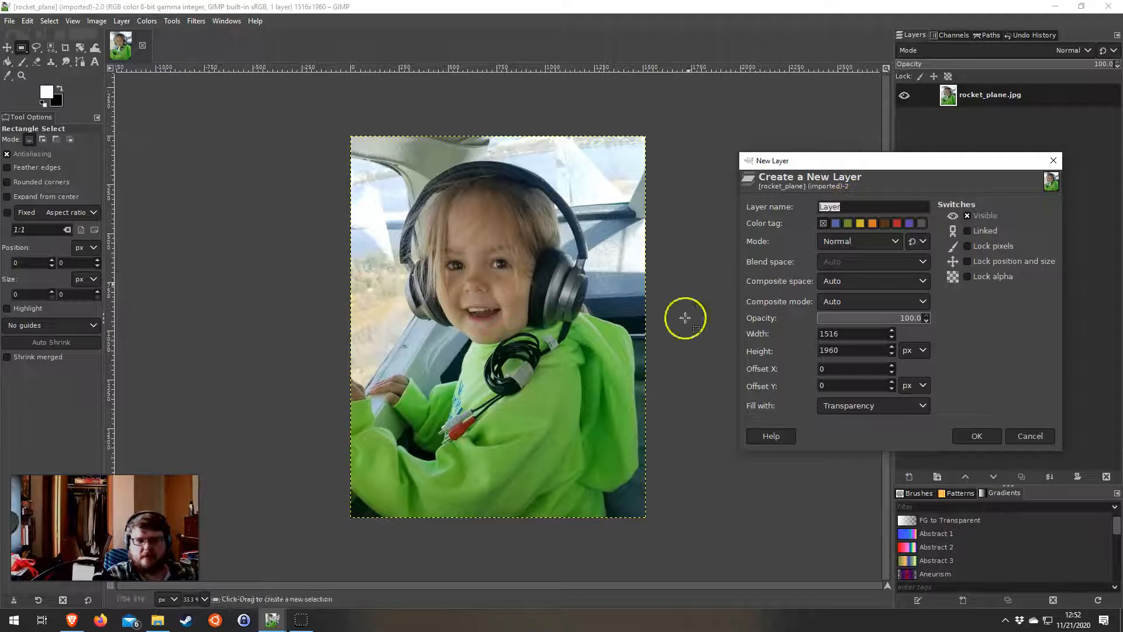
{"action": "left_click", "coordinate": [859, 408]}
{"action": "left_click", "coordinate": [862, 392]}
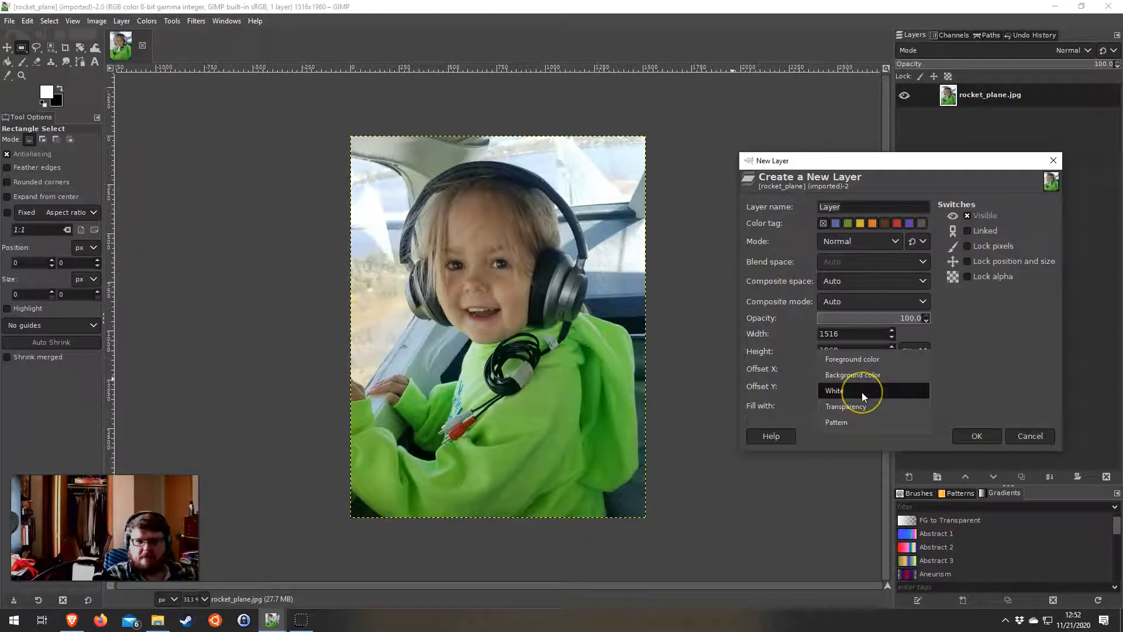
{"action": "left_click", "coordinate": [869, 405]}
{"action": "left_click", "coordinate": [983, 436]}
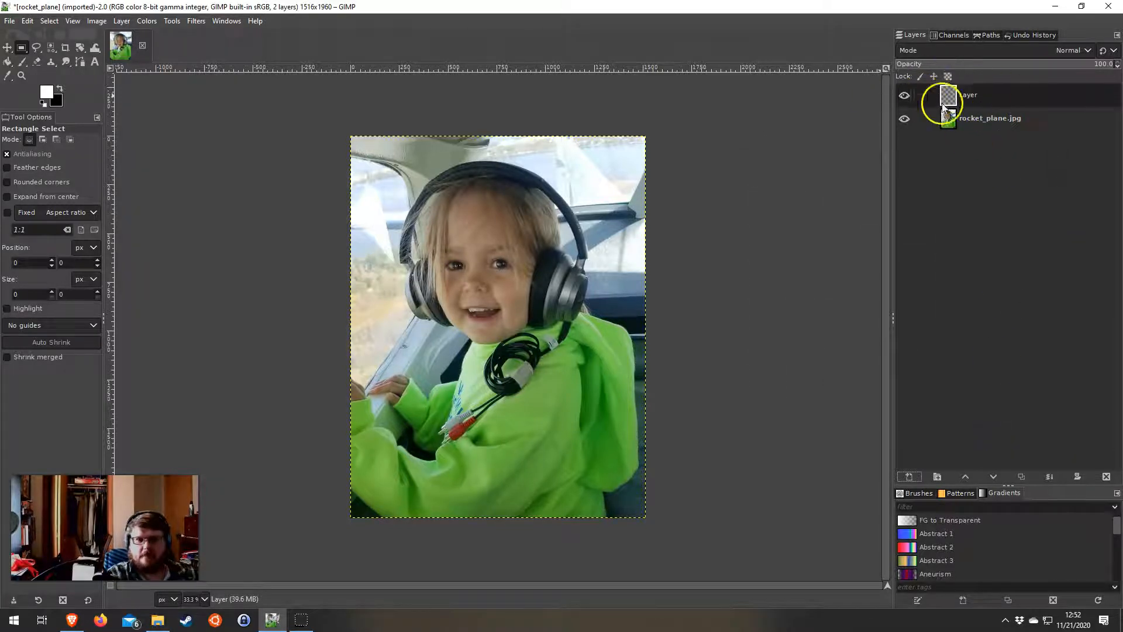
{"action": "double_click", "coordinate": [902, 122]}
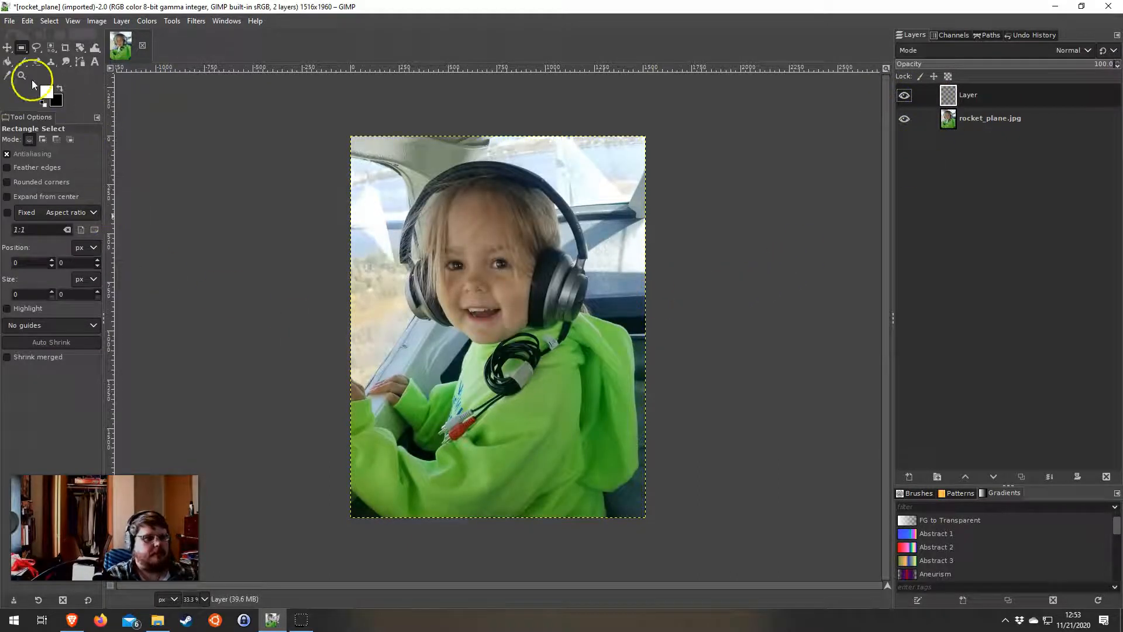
Swap the foreground and background colors, and set the foreground color to a medium sky blue
{"action": "left_click", "coordinate": [60, 92]}
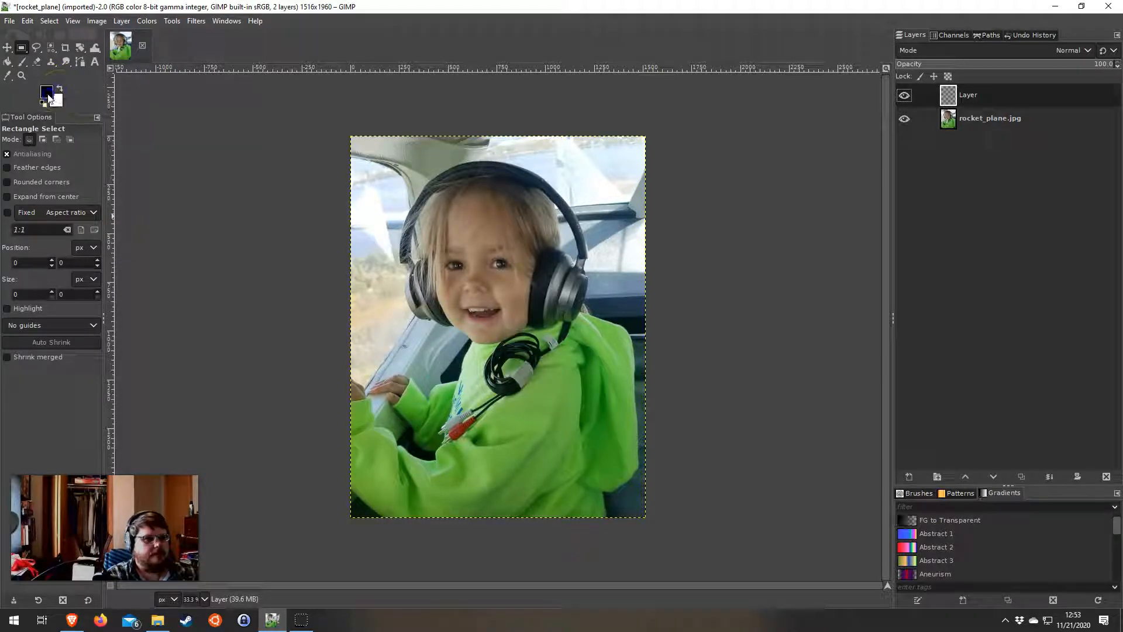
{"action": "left_click", "coordinate": [47, 95]}
{"action": "left_click", "coordinate": [693, 269]}
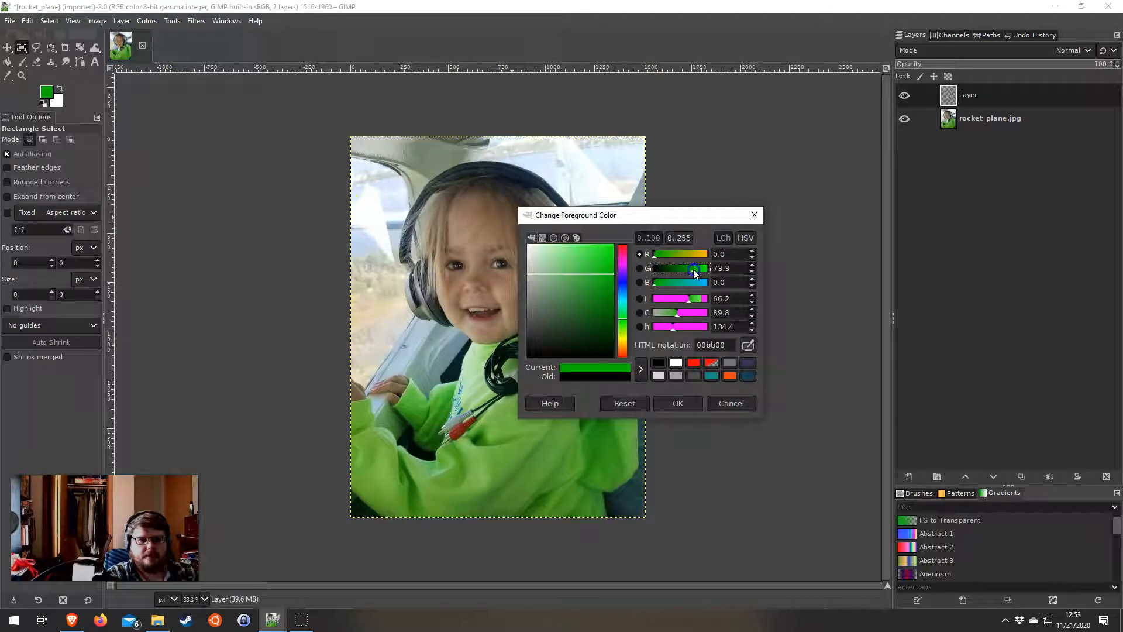
{"action": "left_click_drag", "start_coordinate": [694, 269], "coordinate": [696, 269]}
{"action": "left_click_drag", "start_coordinate": [562, 284], "coordinate": [597, 278]}
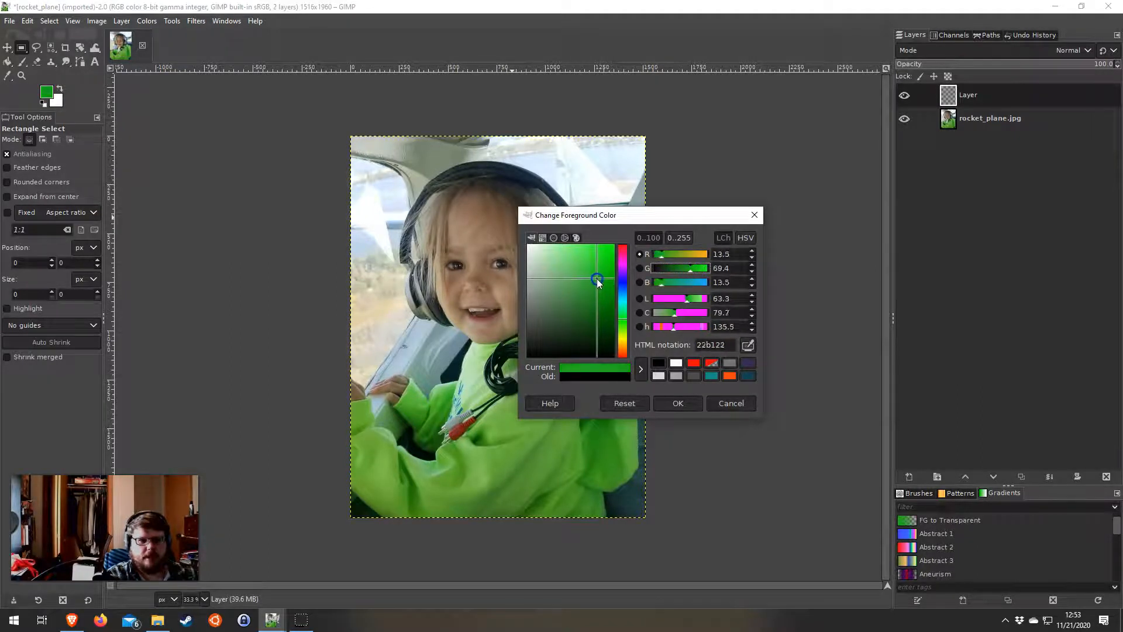
{"action": "left_click", "coordinate": [698, 283]}
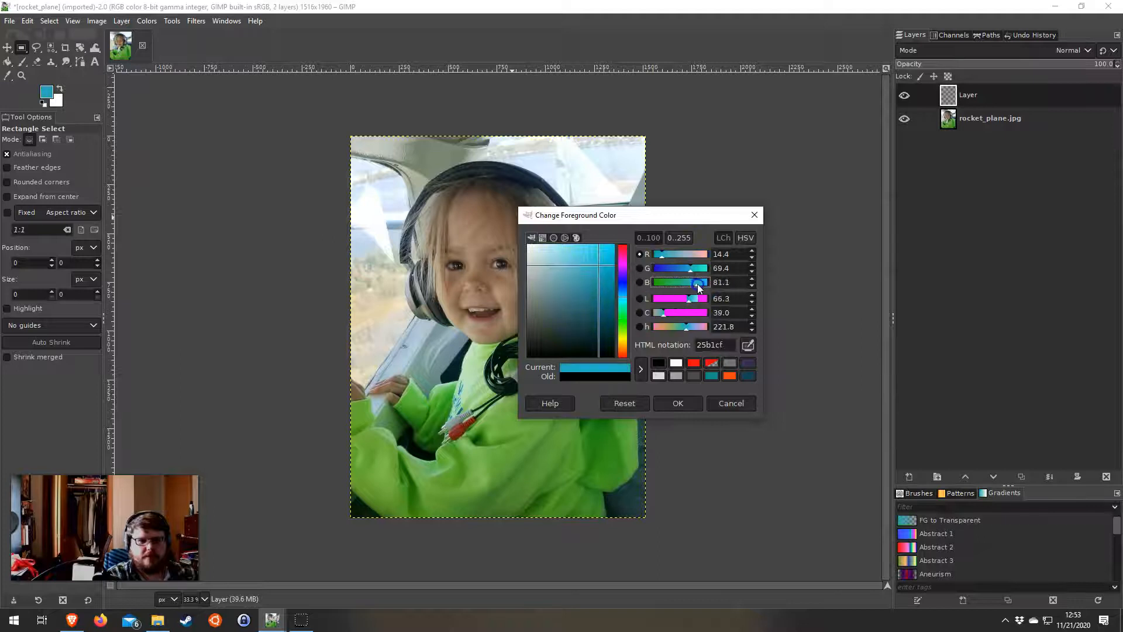
{"action": "left_click_drag", "start_coordinate": [592, 272], "coordinate": [592, 267]}
{"action": "left_click", "coordinate": [687, 403]}
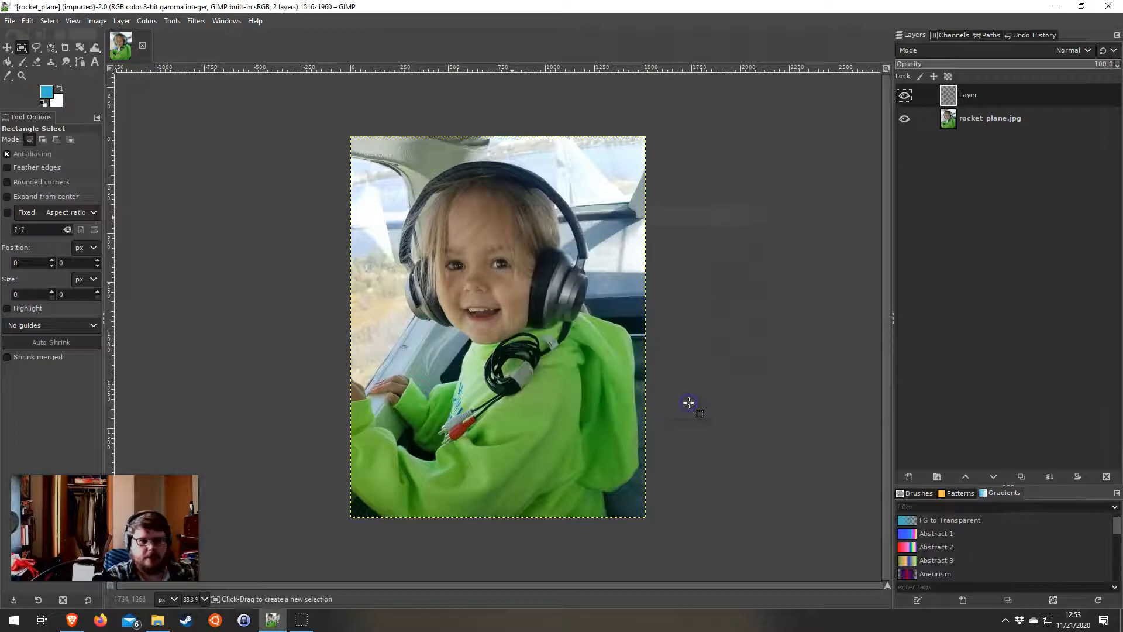
Bucket-fill the new layer with the blue foreground color, and toggle its visibility to compare it with the photo beneath
{"action": "left_click", "coordinate": [8, 63]}
{"action": "left_click", "coordinate": [423, 267]}
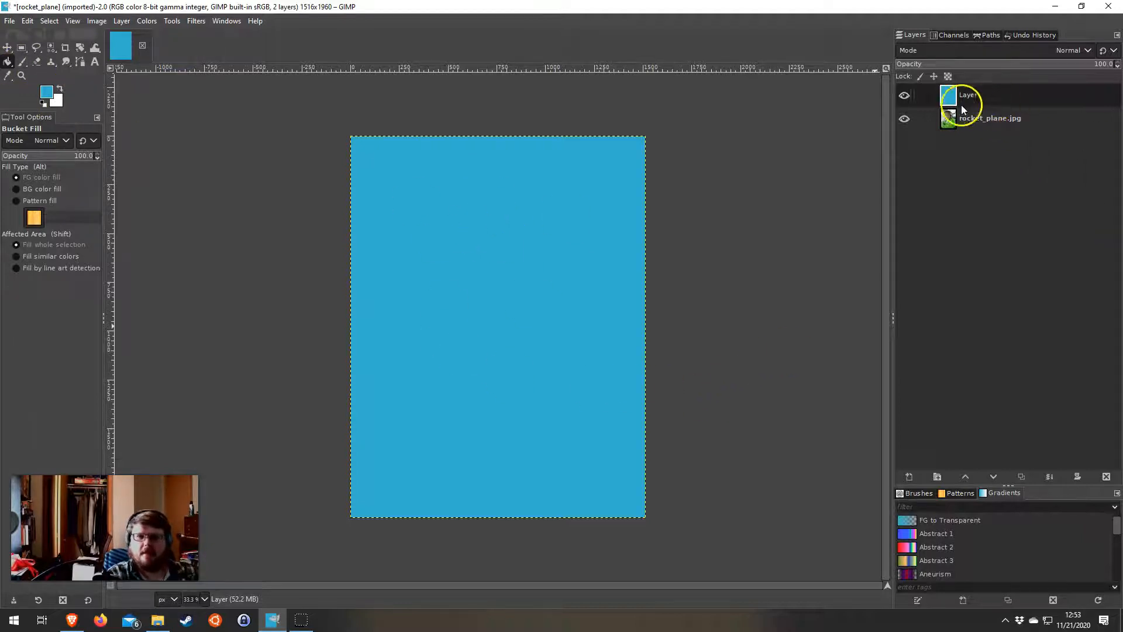
{"action": "left_click_drag", "start_coordinate": [978, 118], "coordinate": [951, 103]}
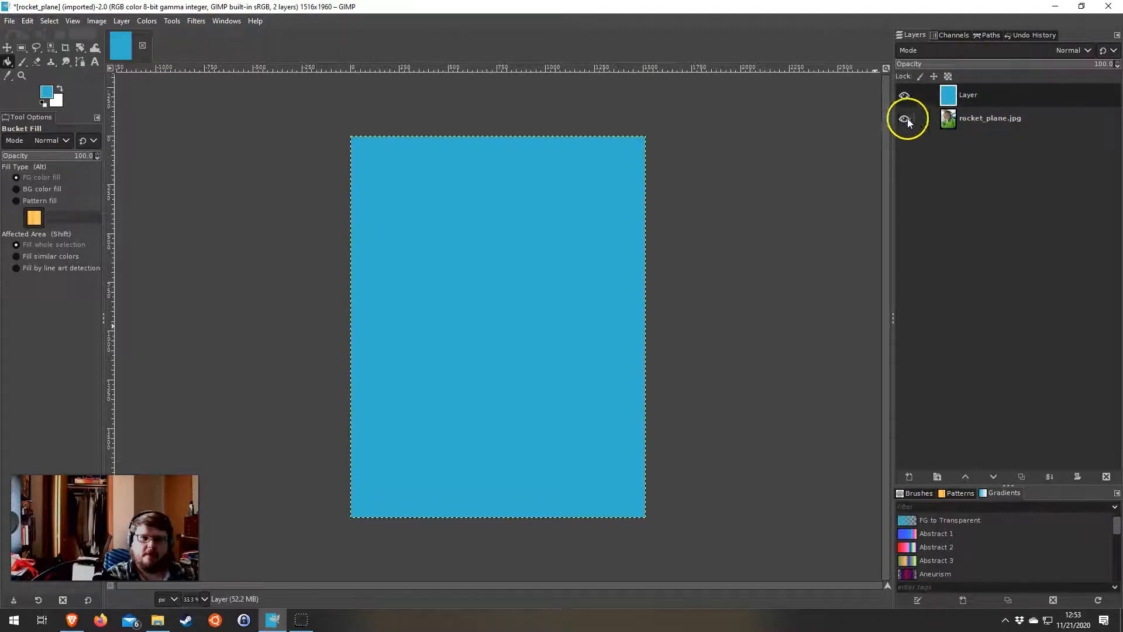
{"action": "left_click", "coordinate": [905, 95]}
{"action": "left_click", "coordinate": [906, 96]}
{"action": "left_click", "coordinate": [905, 95]}
{"action": "left_click", "coordinate": [905, 96]}
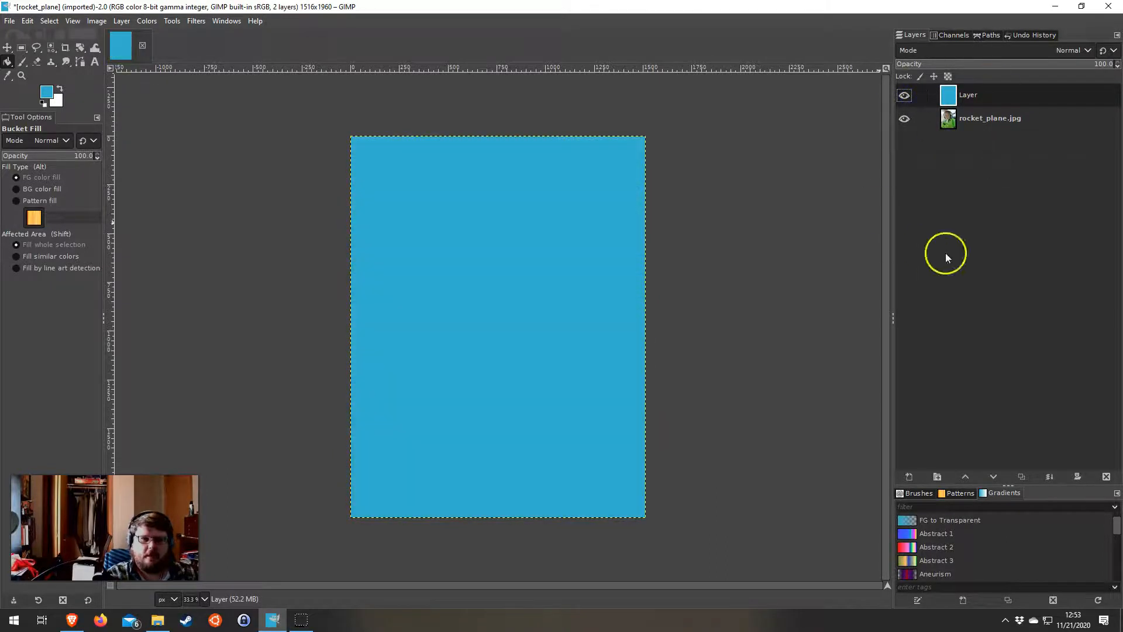
Activate the Rectangle Select tool from the group of selection tools
{"action": "left_click", "coordinate": [21, 47]}
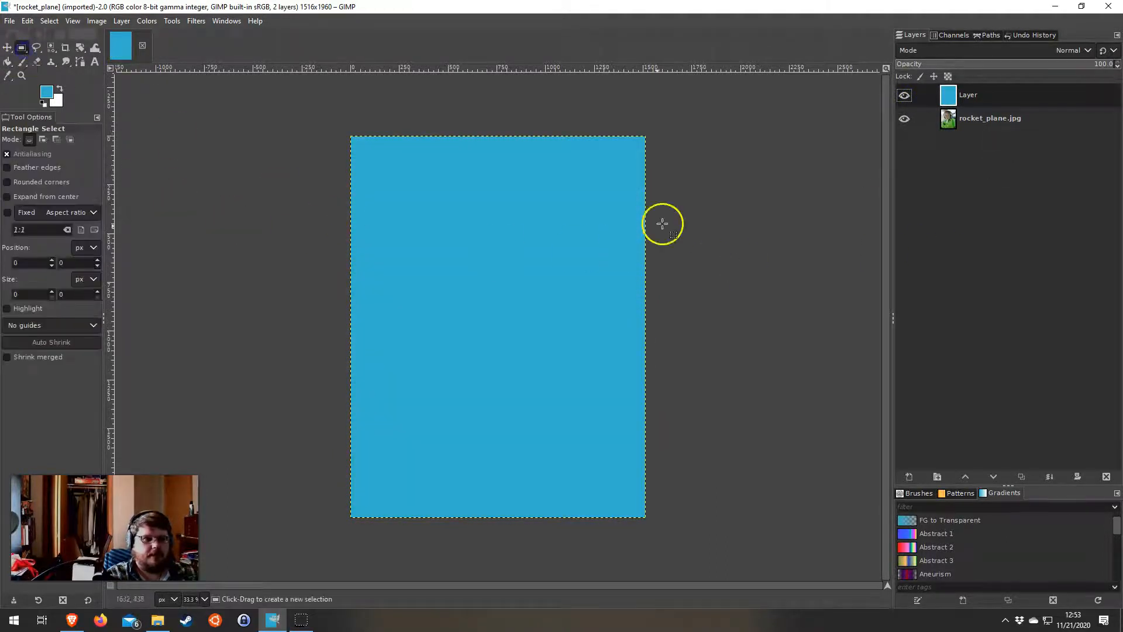
{"action": "left_click", "coordinate": [23, 50]}
{"action": "left_click", "coordinate": [22, 50]}
{"action": "left_click", "coordinate": [22, 50]}
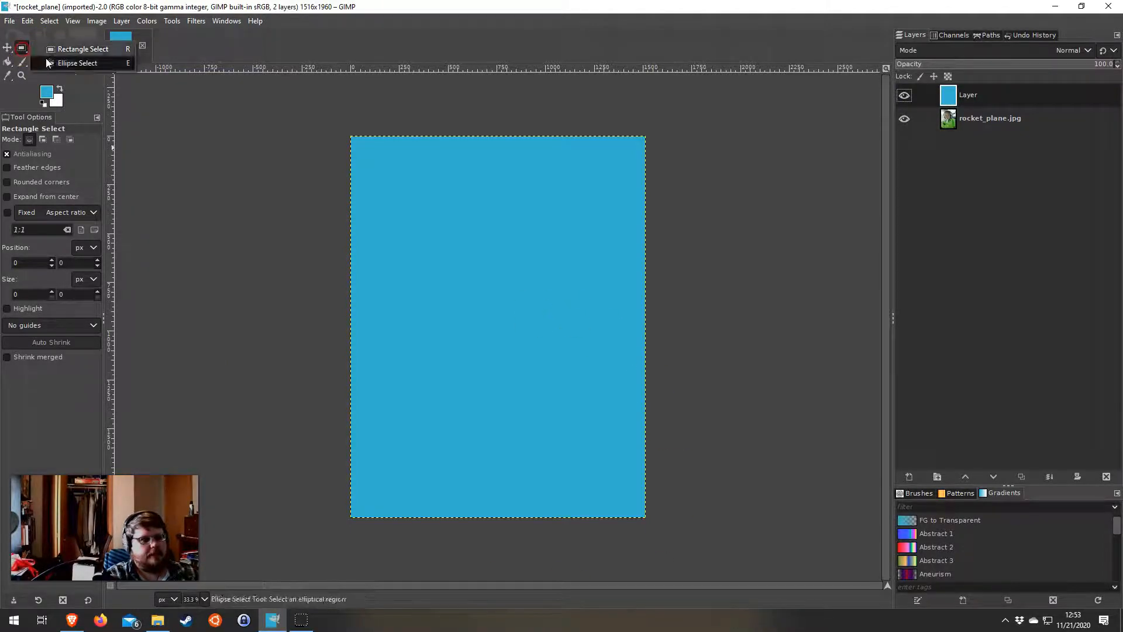
{"action": "left_click", "coordinate": [78, 51]}
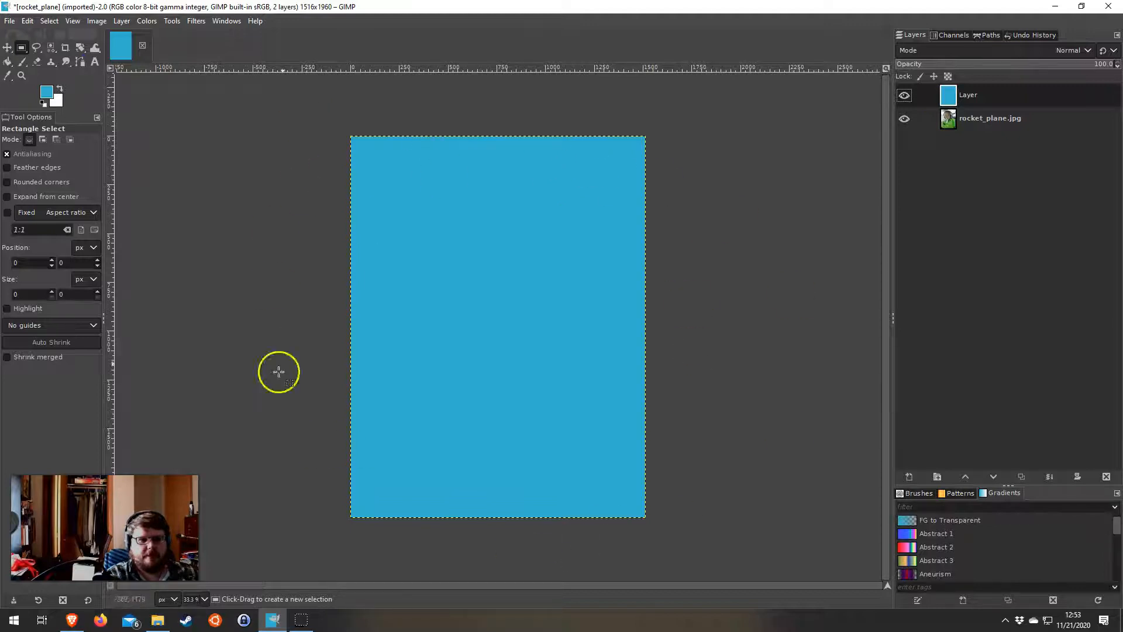
Add a layer mask initialized to White (full opacity) to the blue layer and make the mask active
{"action": "right_click", "coordinate": [966, 97]}
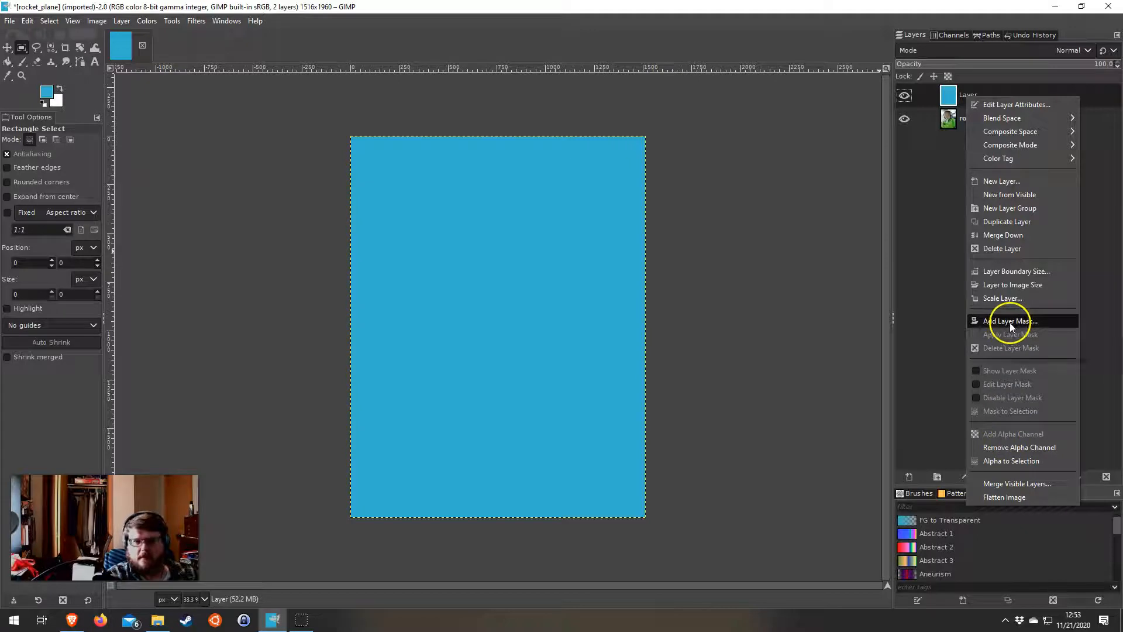
{"action": "left_click", "coordinate": [961, 95]}
{"action": "right_click", "coordinate": [961, 95]}
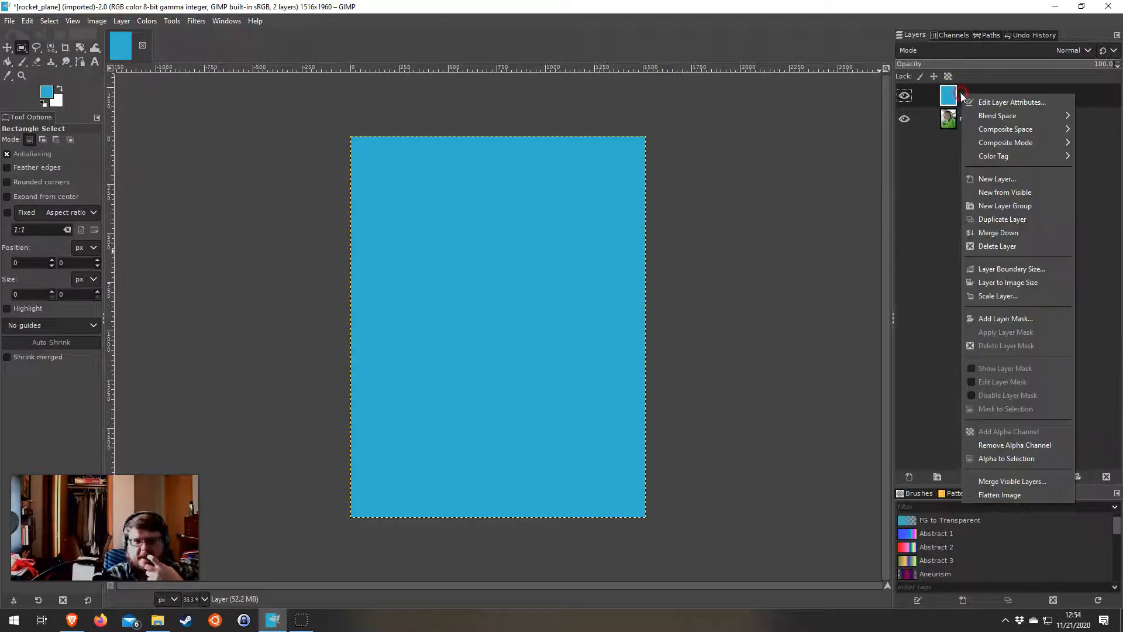
{"action": "left_click", "coordinate": [1019, 327]}
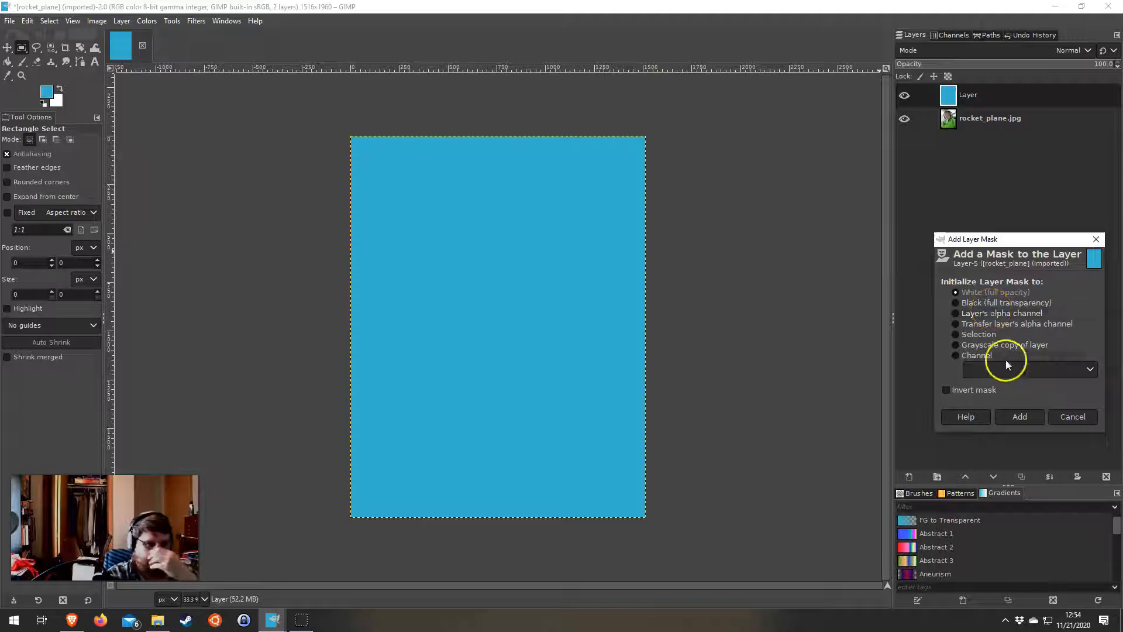
{"action": "left_click", "coordinate": [1020, 416]}
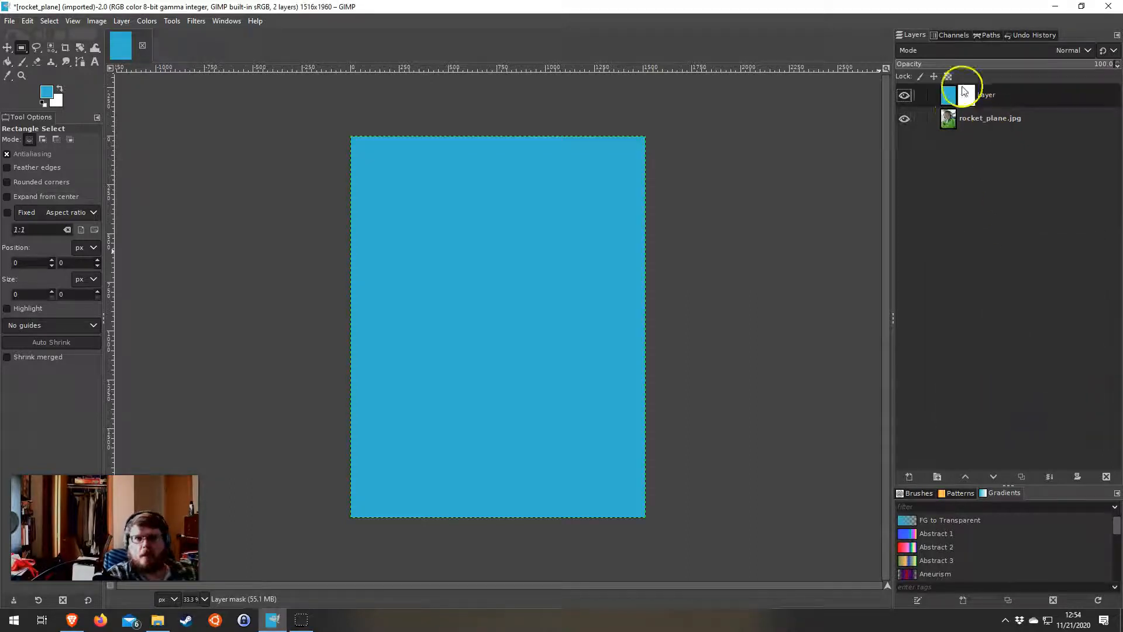
{"action": "left_click", "coordinate": [969, 103]}
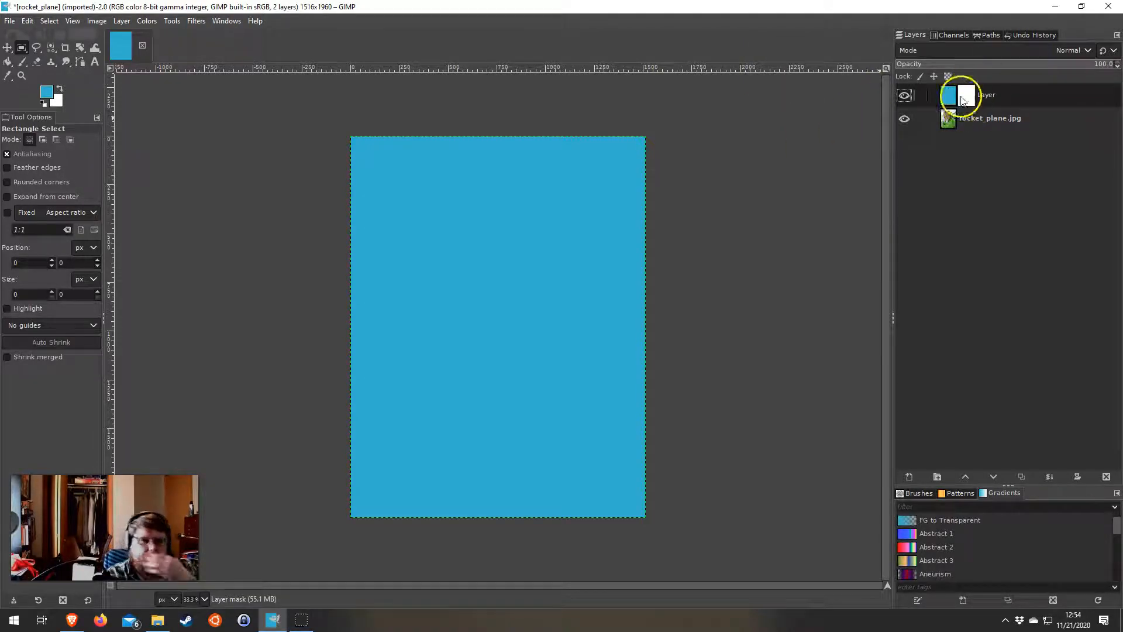
Reset the colors to black and white, and fill a full-width strip across the image's top on the layer mask with black
{"action": "left_click", "coordinate": [43, 103]}
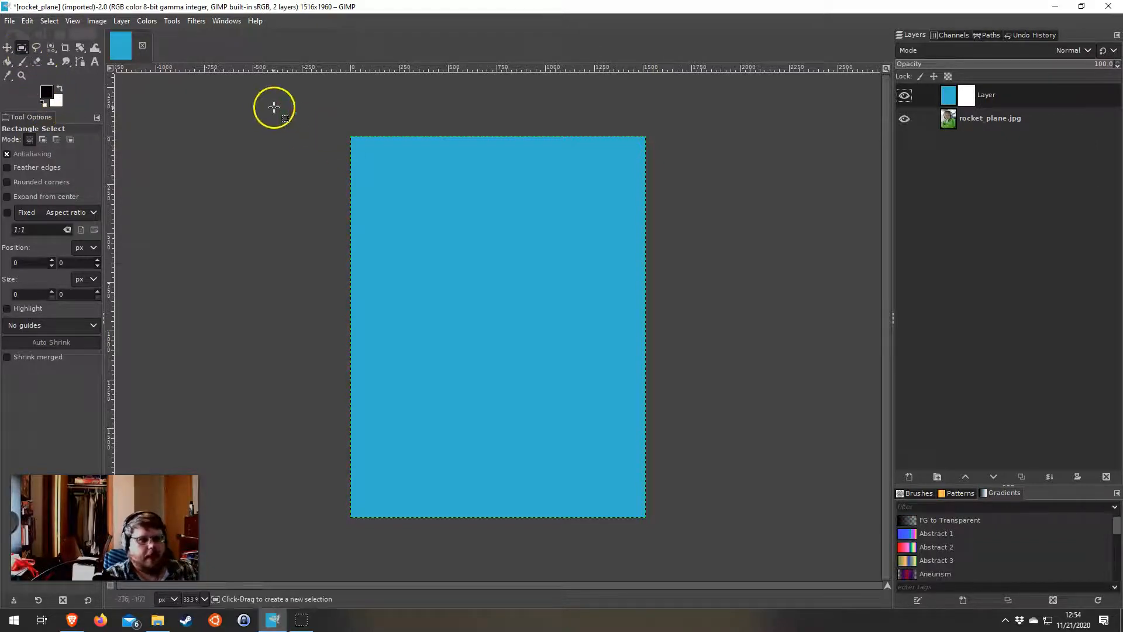
{"action": "left_click", "coordinate": [948, 98]}
{"action": "left_click", "coordinate": [967, 99]}
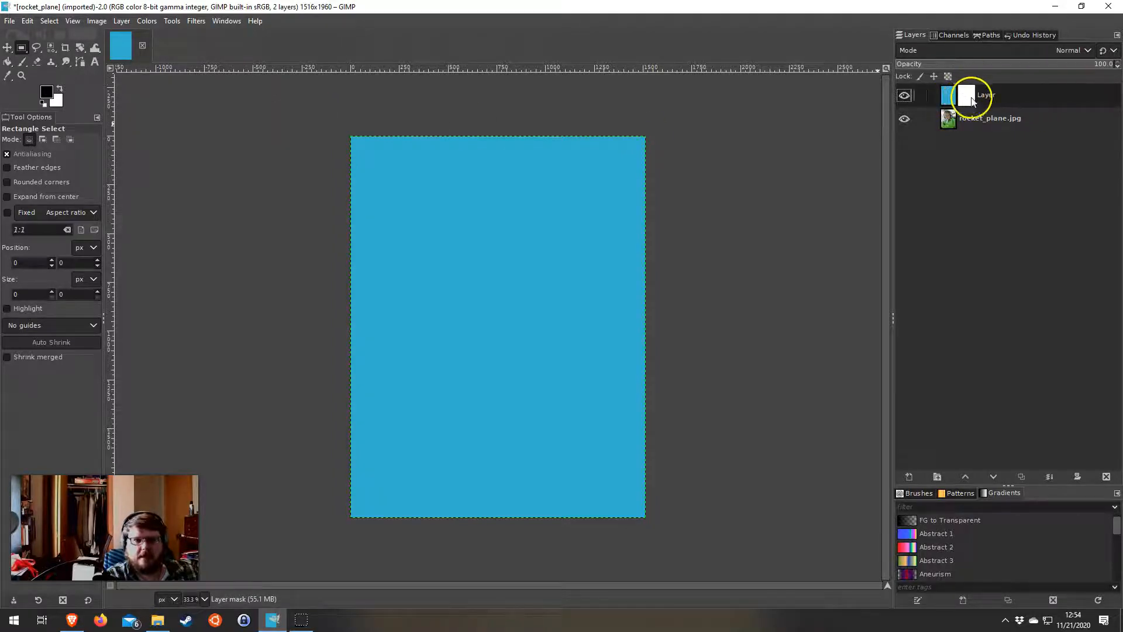
{"action": "left_click_drag", "start_coordinate": [325, 116], "coordinate": [688, 217]}
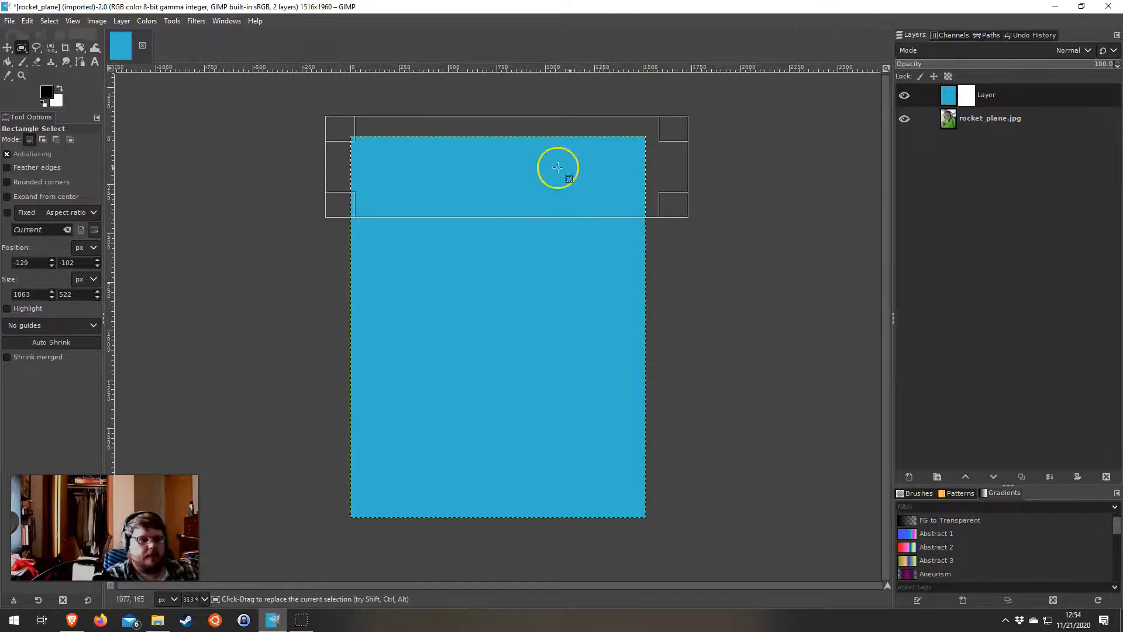
{"action": "left_click", "coordinate": [7, 62]}
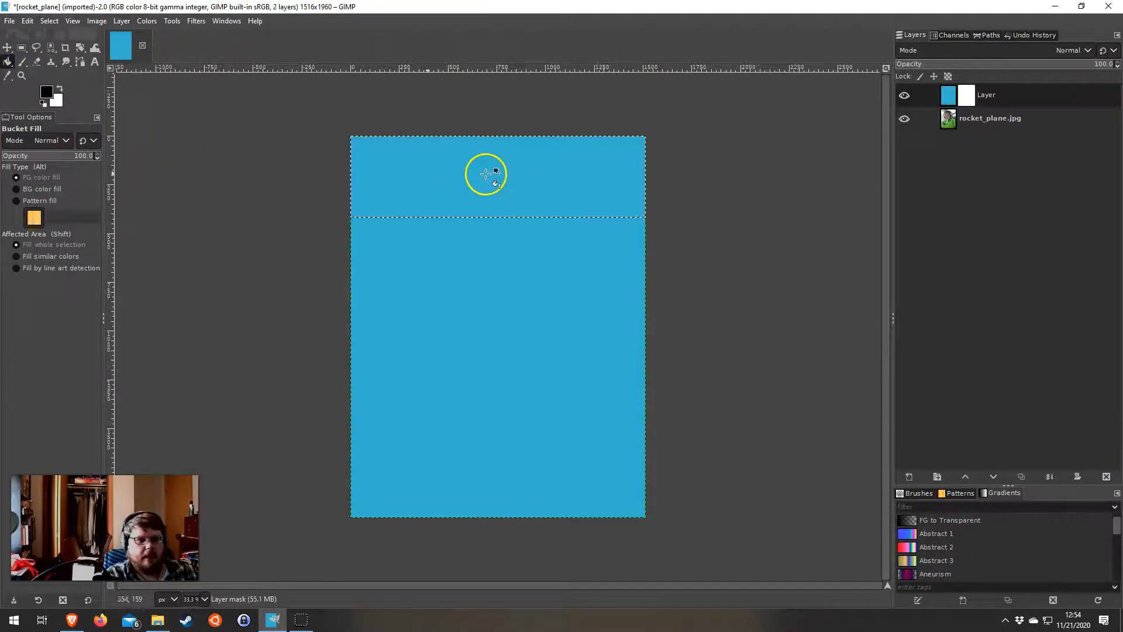
{"action": "left_click", "coordinate": [514, 166]}
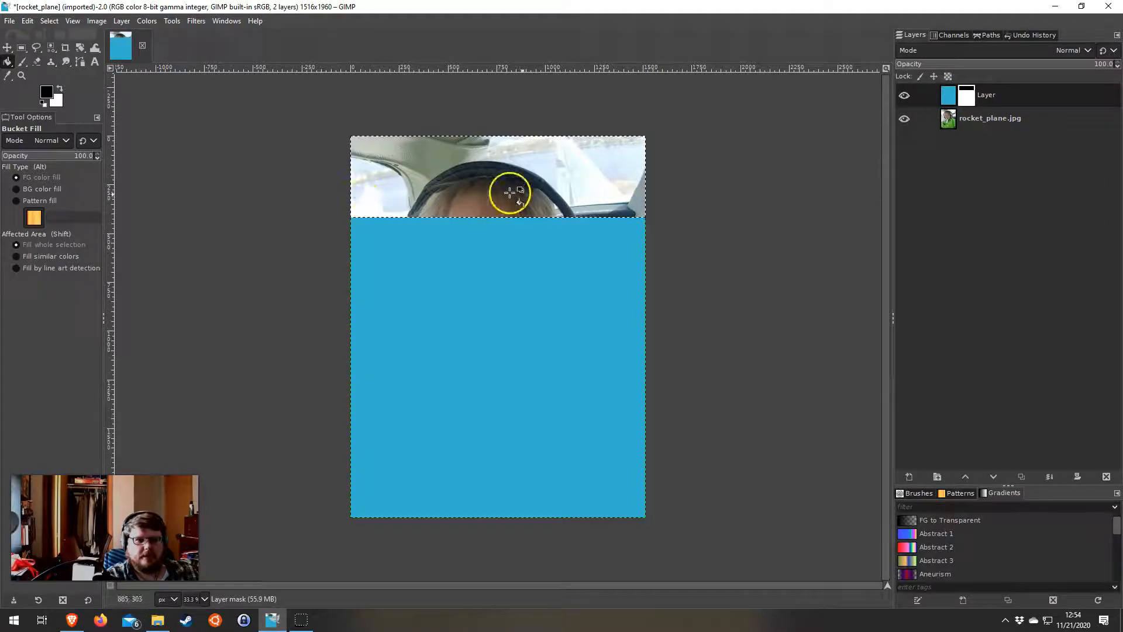
Select a full-width rectangular band about 519 px tall, directly below the black strip of the mask
{"action": "left_click", "coordinate": [21, 48]}
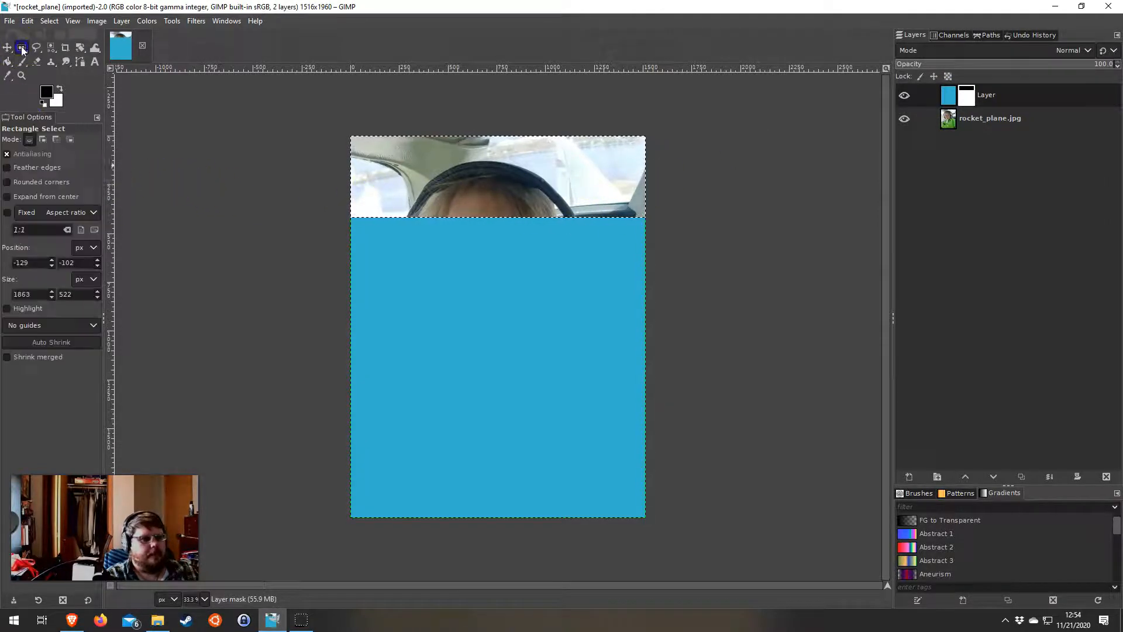
{"action": "left_click_drag", "start_coordinate": [431, 242], "coordinate": [673, 316]}
{"action": "left_click_drag", "start_coordinate": [498, 219], "coordinate": [499, 221]}
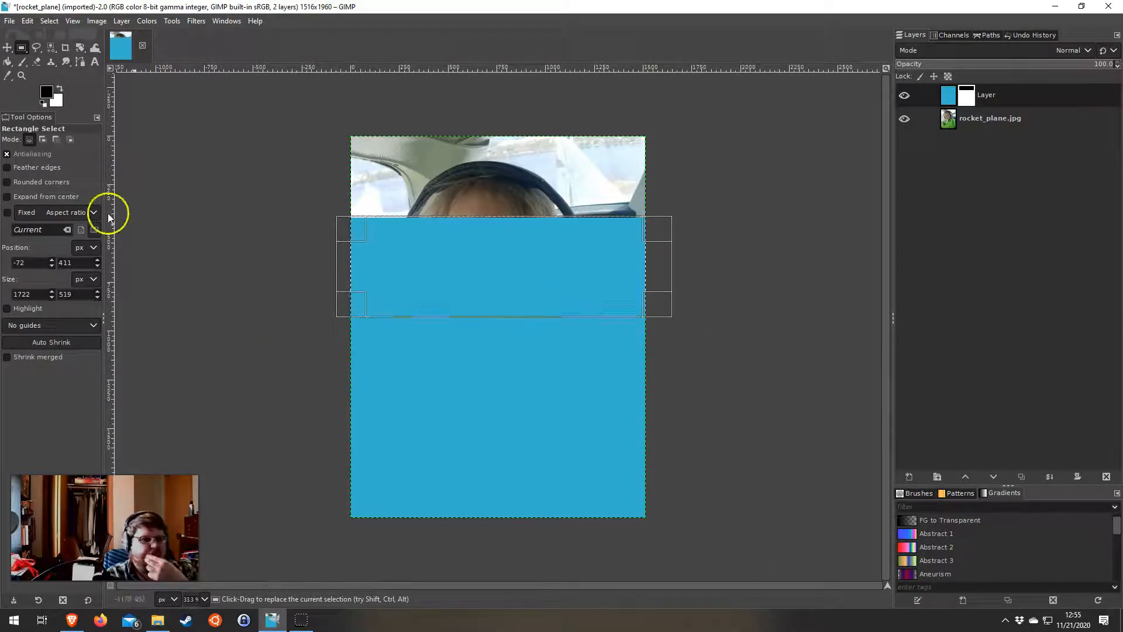
Fill the selected band on the layer mask with dark gray 505050, and select the entire image
{"action": "left_click", "coordinate": [43, 95]}
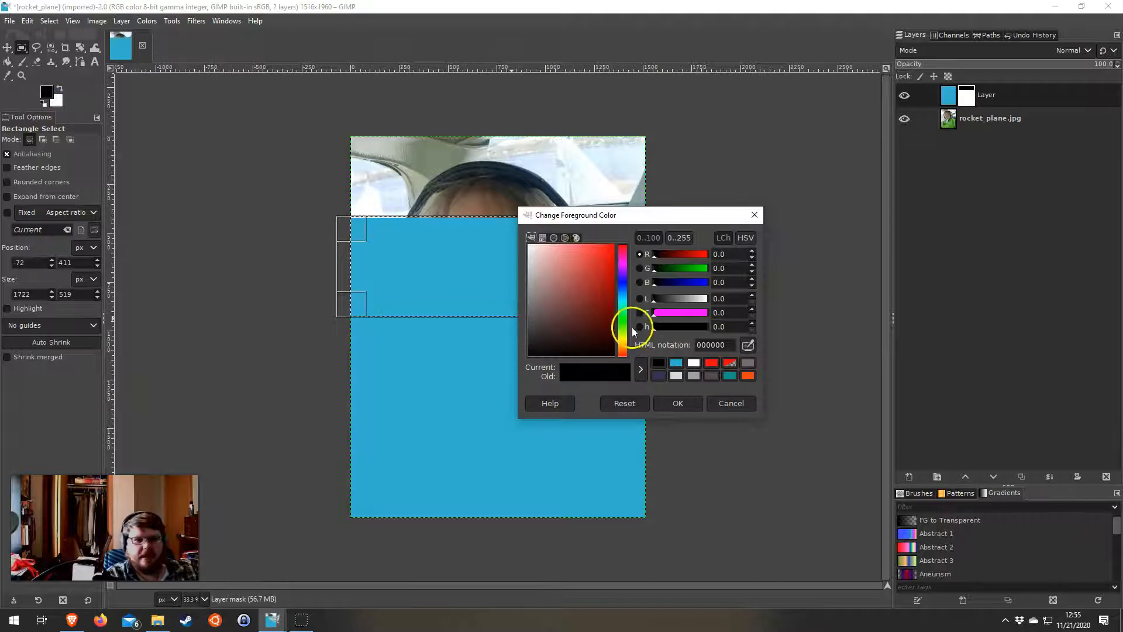
{"action": "left_click_drag", "start_coordinate": [665, 300], "coordinate": [673, 300]}
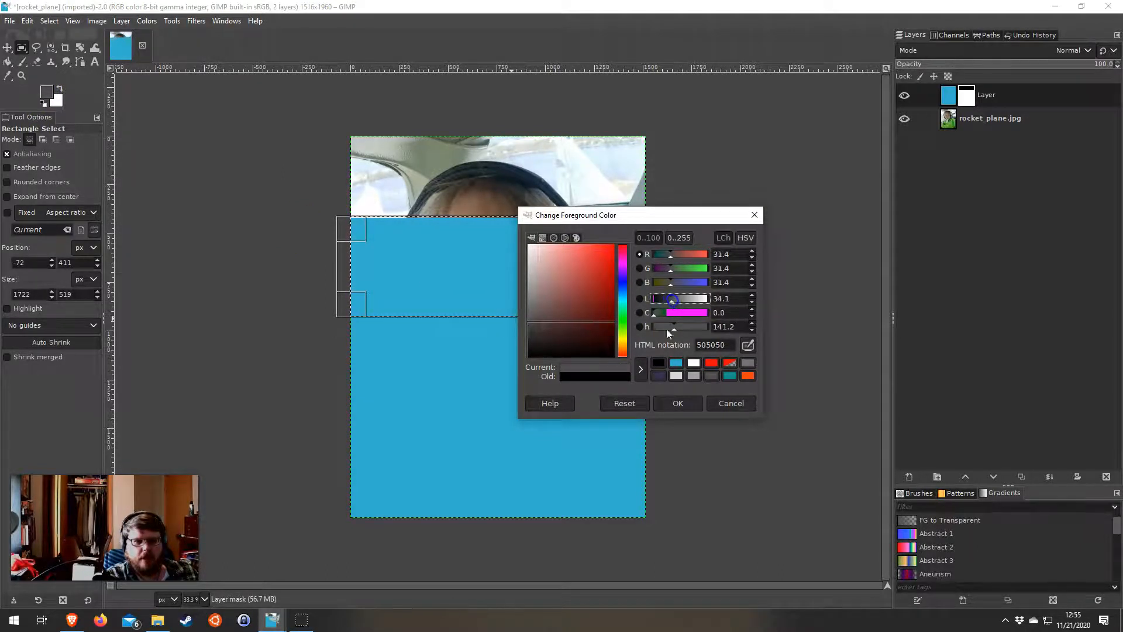
{"action": "left_click", "coordinate": [678, 403]}
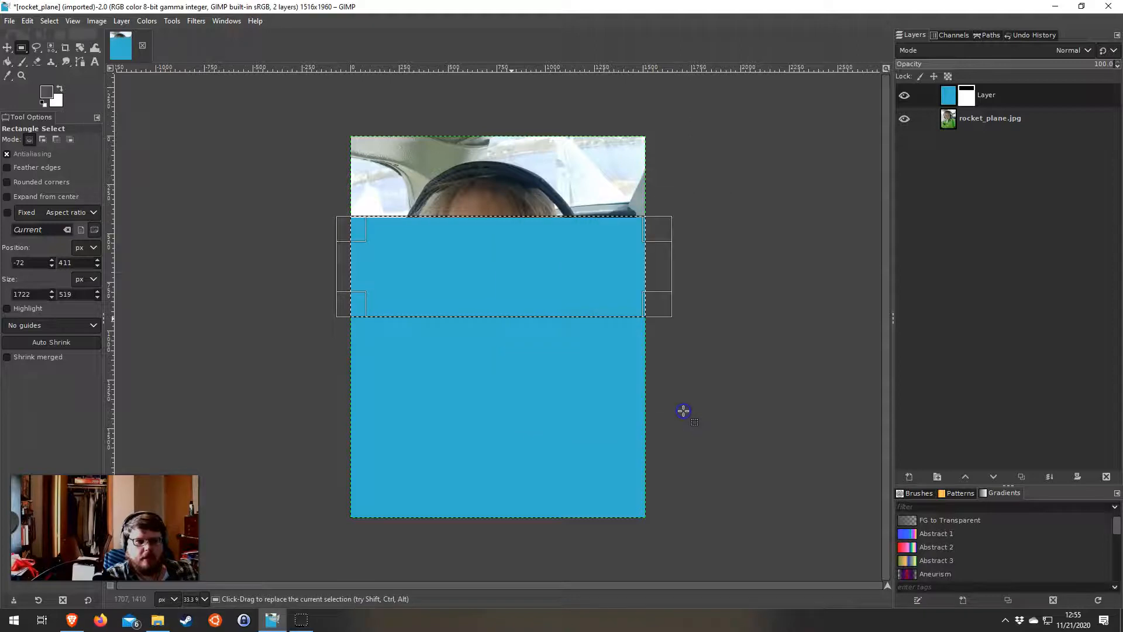
{"action": "left_click", "coordinate": [8, 62]}
{"action": "left_click", "coordinate": [481, 272]}
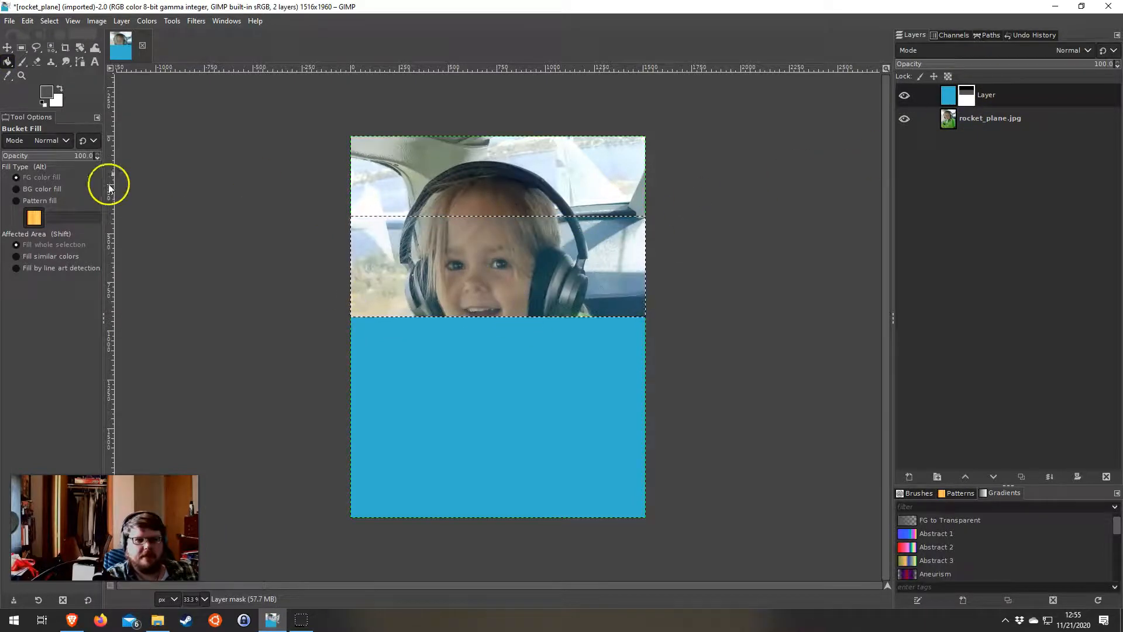
{"action": "left_click", "coordinate": [49, 21]}
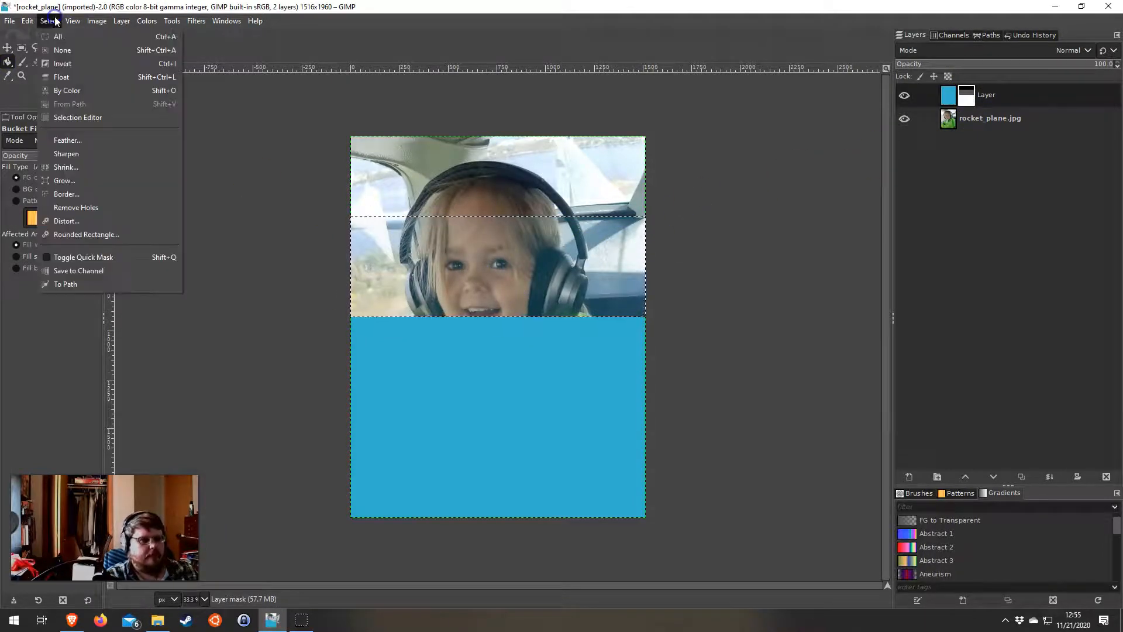
{"action": "left_click", "coordinate": [69, 39]}
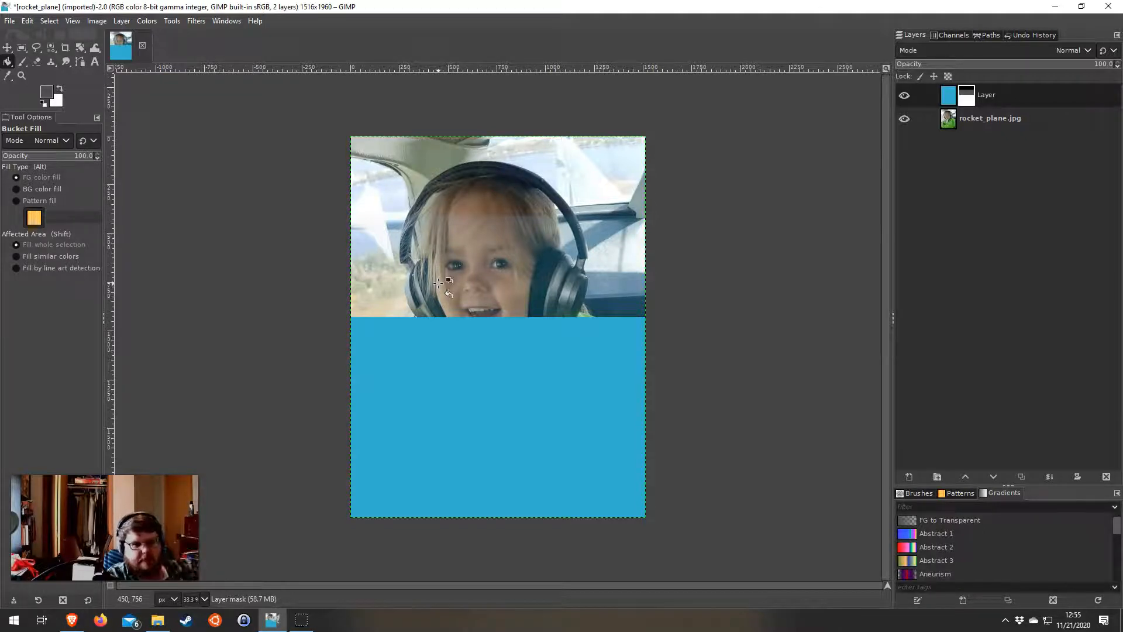
Select a full-width rectangular band about 576 px tall directly below the dark gray band, with the blue layer's mask active
{"action": "left_click", "coordinate": [21, 48]}
{"action": "left_click", "coordinate": [968, 96]}
{"action": "left_click", "coordinate": [967, 95]}
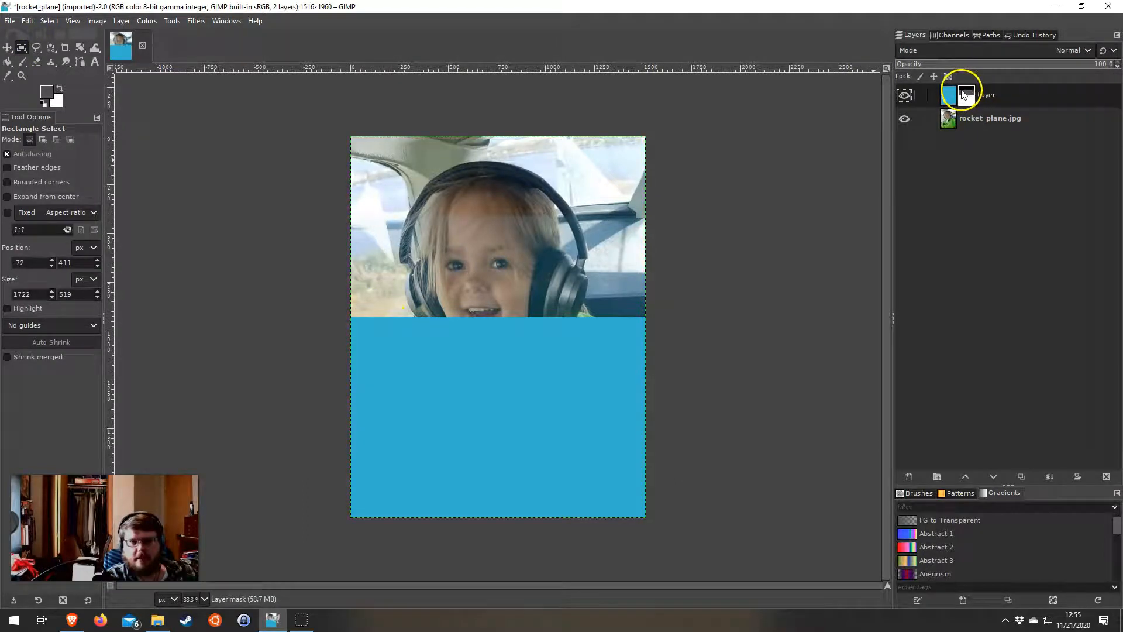
{"action": "left_click_drag", "start_coordinate": [334, 316], "coordinate": [673, 426]}
{"action": "left_click", "coordinate": [970, 101]}
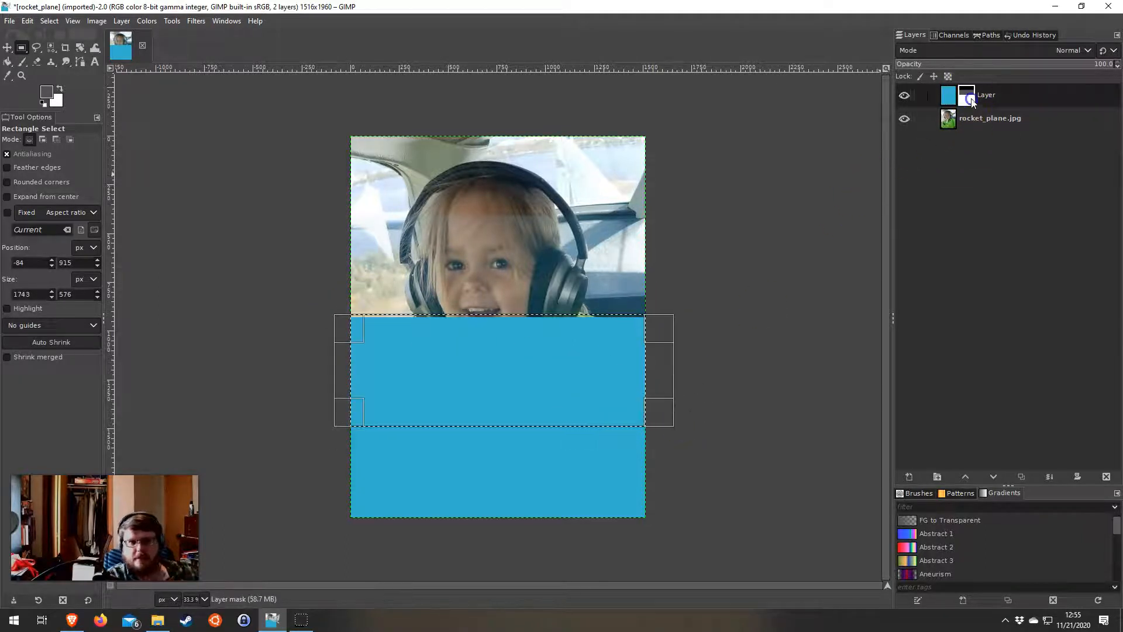
{"action": "left_click", "coordinate": [950, 97]}
{"action": "left_click", "coordinate": [950, 96]}
{"action": "mouse_move", "coordinate": [950, 96]}
{"action": "left_mouse_down"}
{"action": "mouse_move", "coordinate": [945, 106]}
{"action": "mouse_move", "coordinate": [969, 105]}
{"action": "left_mouse_up"}
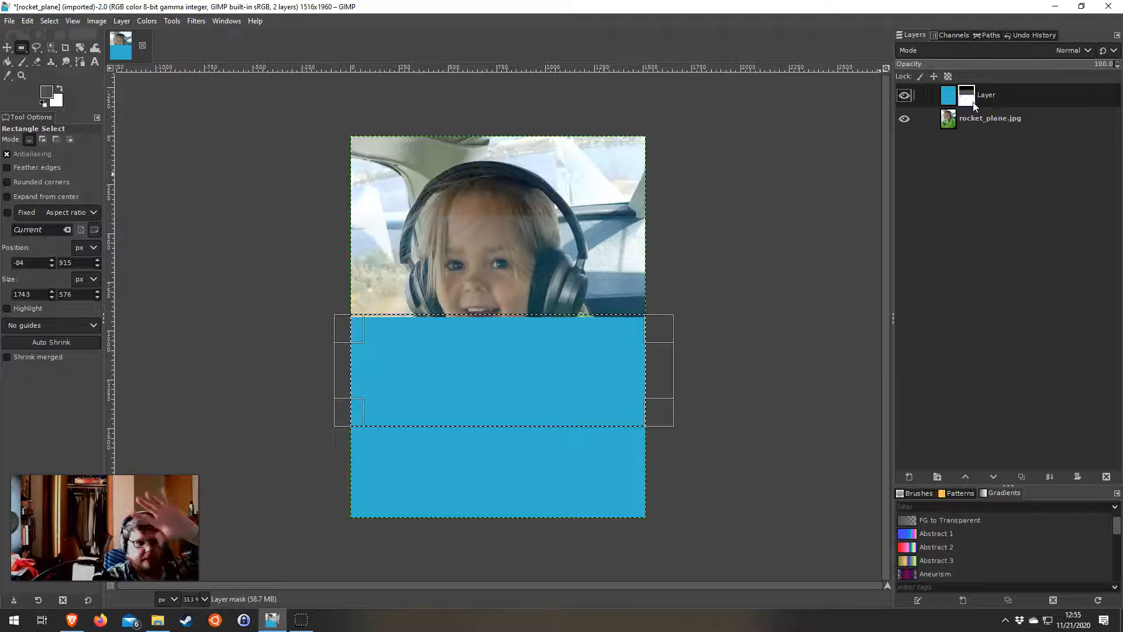
Fill the selected band on the layer mask with lighter gray 959595, and clear the selection
{"action": "left_click", "coordinate": [47, 93]}
{"action": "left_click_drag", "start_coordinate": [651, 300], "coordinate": [687, 303]}
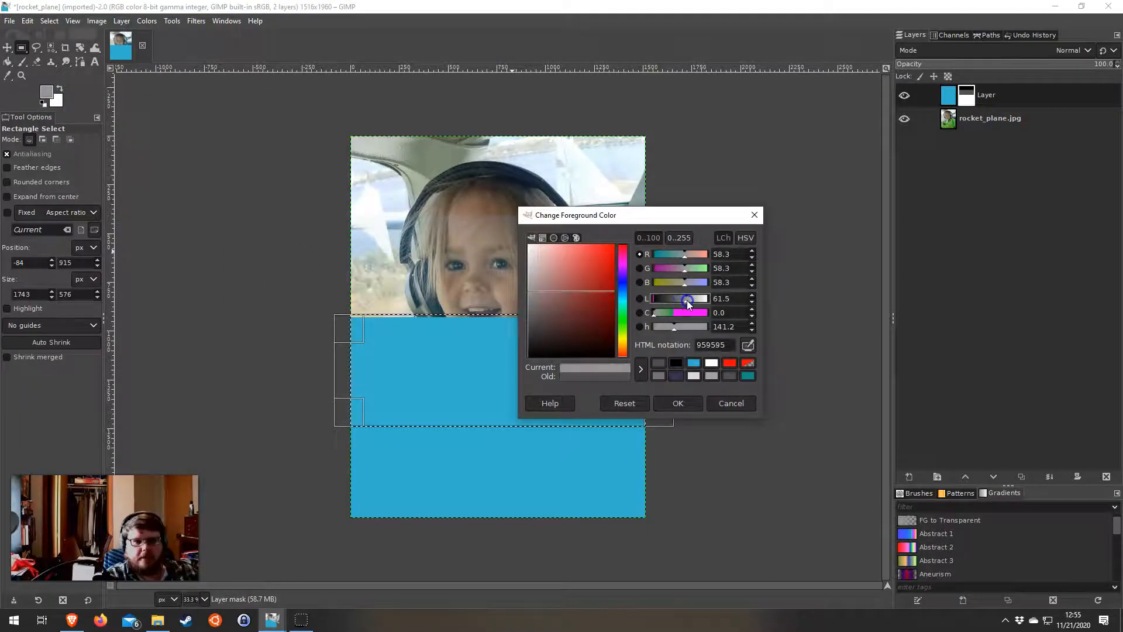
{"action": "left_click", "coordinate": [679, 402]}
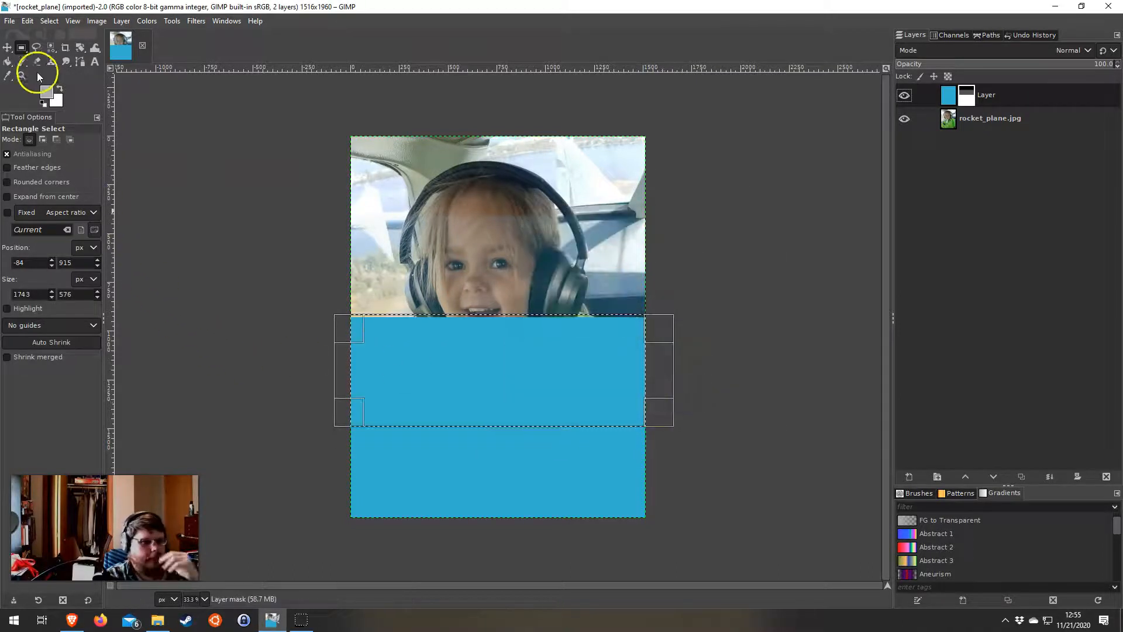
{"action": "left_click", "coordinate": [9, 63]}
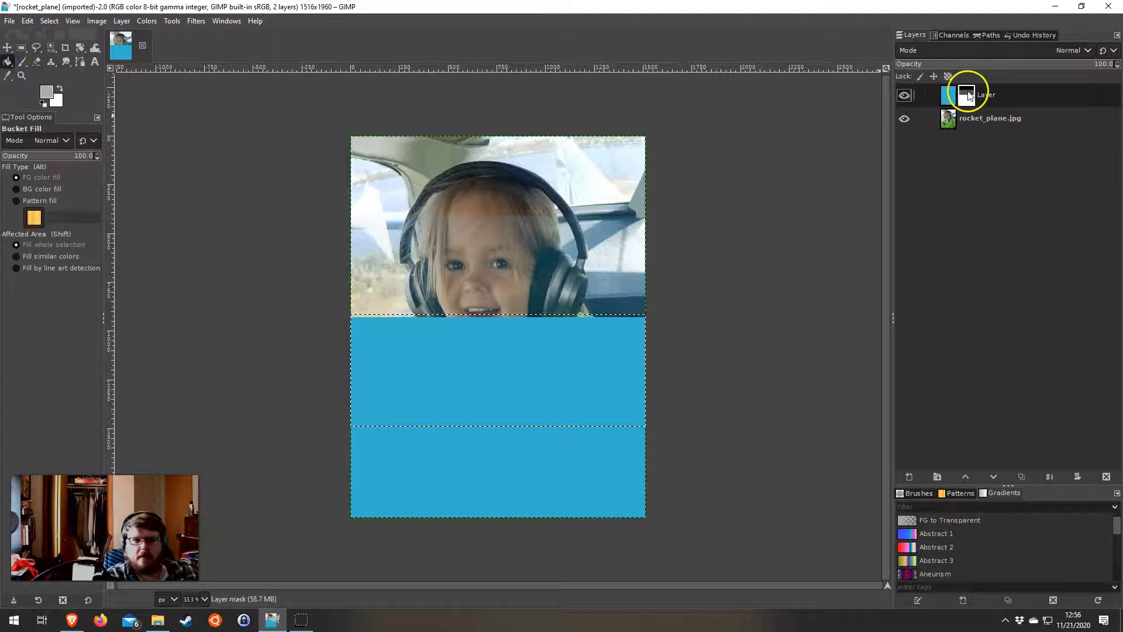
{"action": "left_click", "coordinate": [439, 326]}
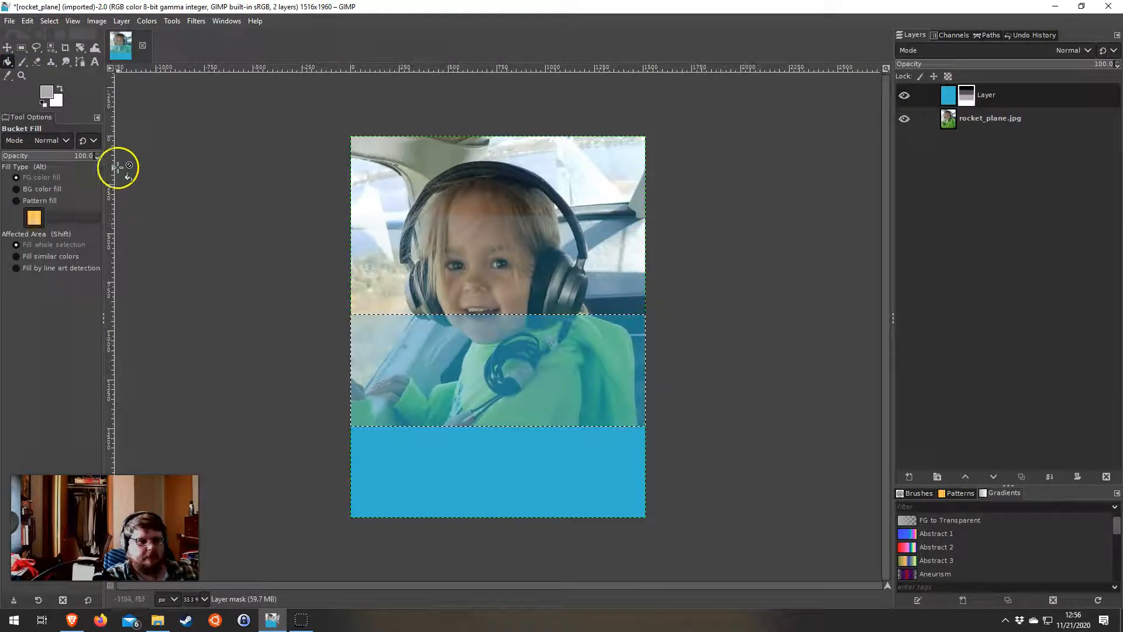
{"action": "left_click", "coordinate": [49, 20]}
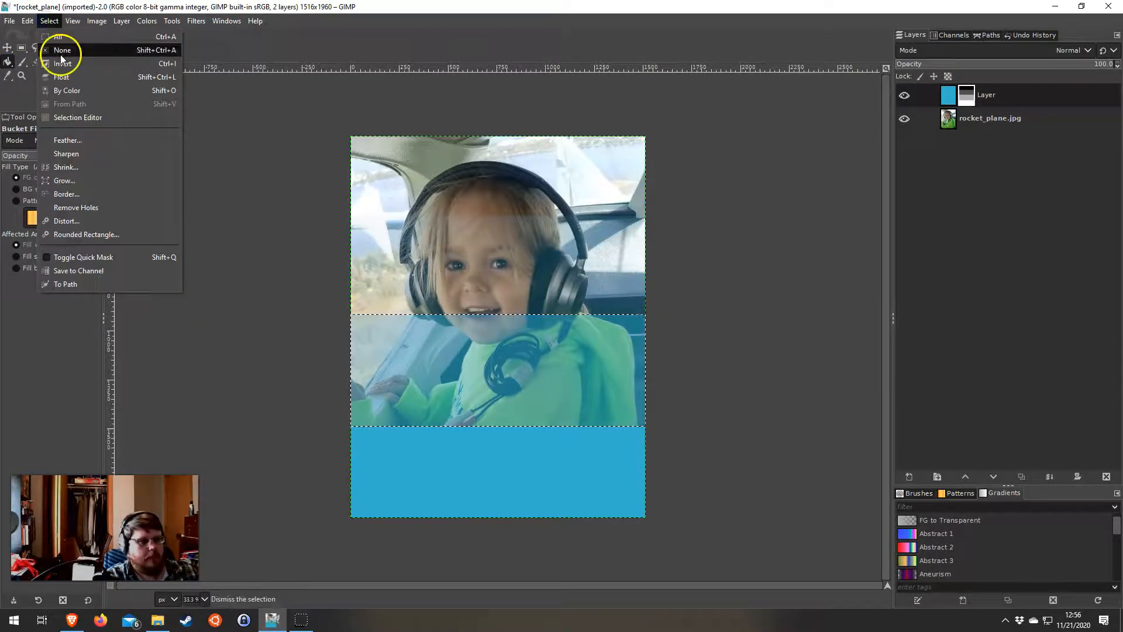
{"action": "left_click", "coordinate": [55, 46]}
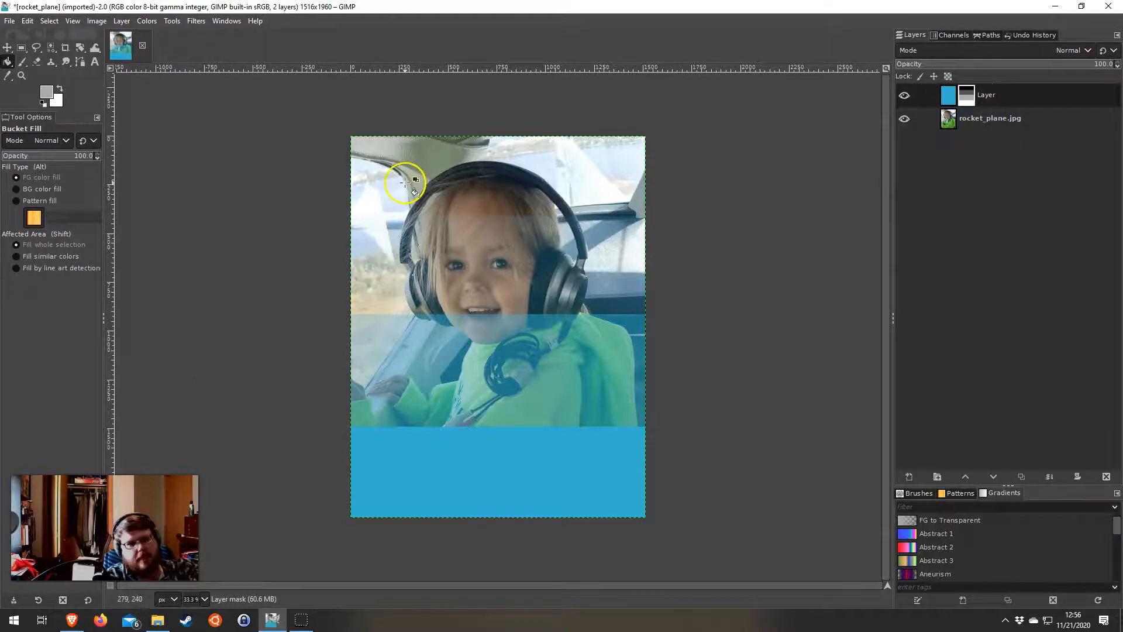
{"action": "left_click", "coordinate": [948, 95]}
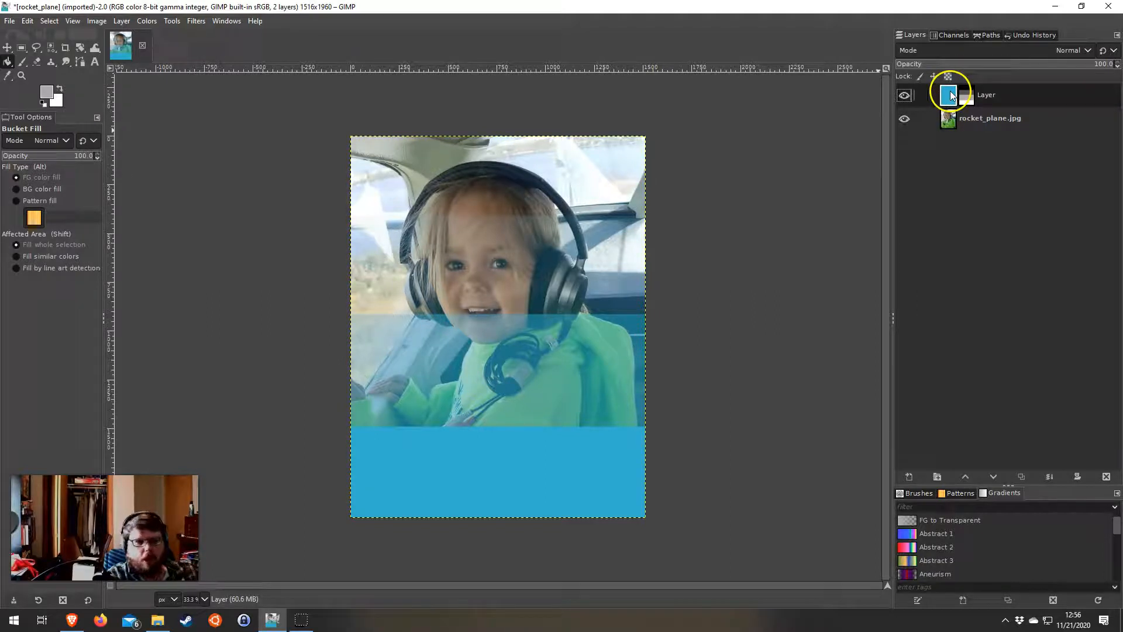
{"action": "left_click", "coordinate": [967, 101]}
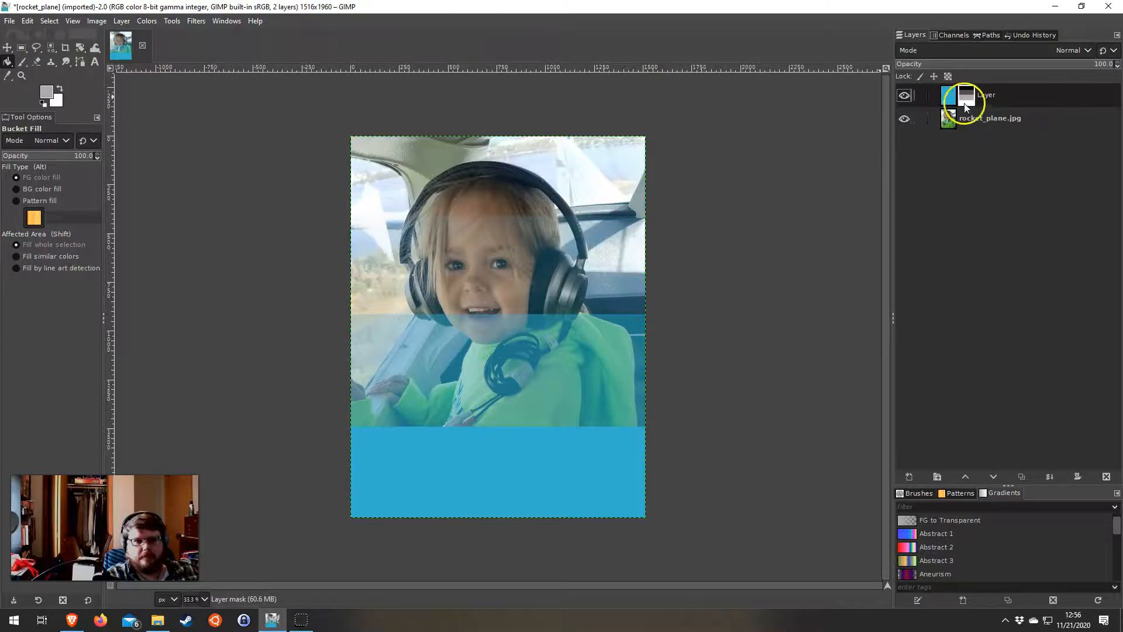
{"action": "scroll", "coordinate": [450, 273], "scroll_direction": "up", "scroll_amount": 3}
{"action": "scroll", "coordinate": [449, 273], "scroll_direction": "down", "scroll_amount": 2}
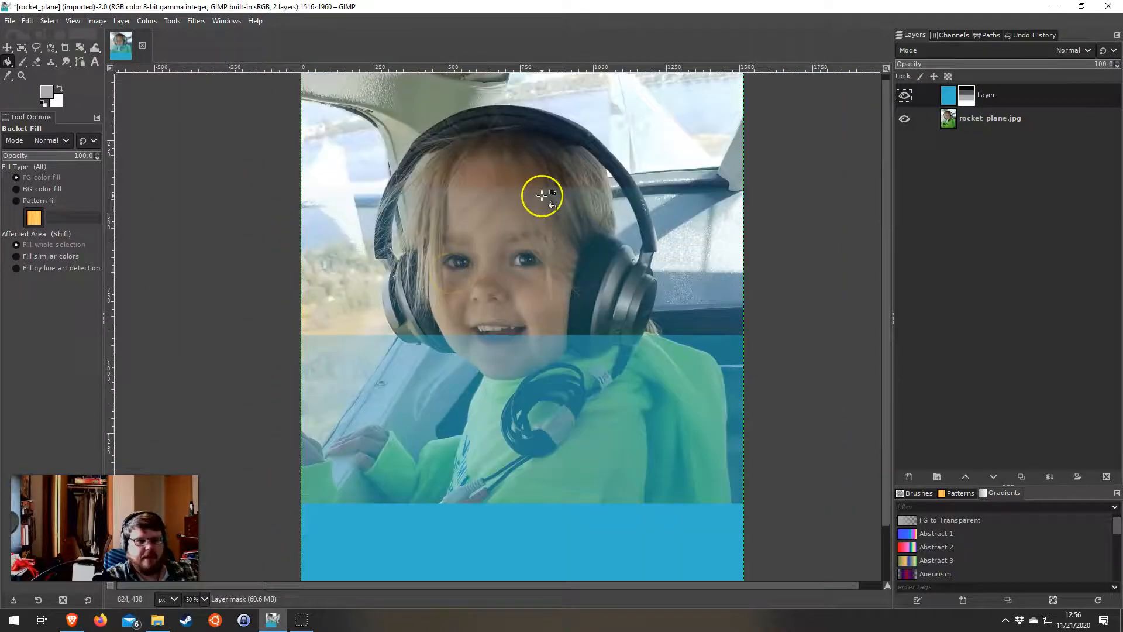
{"action": "scroll", "coordinate": [542, 196], "scroll_direction": "down", "scroll_amount": 1}
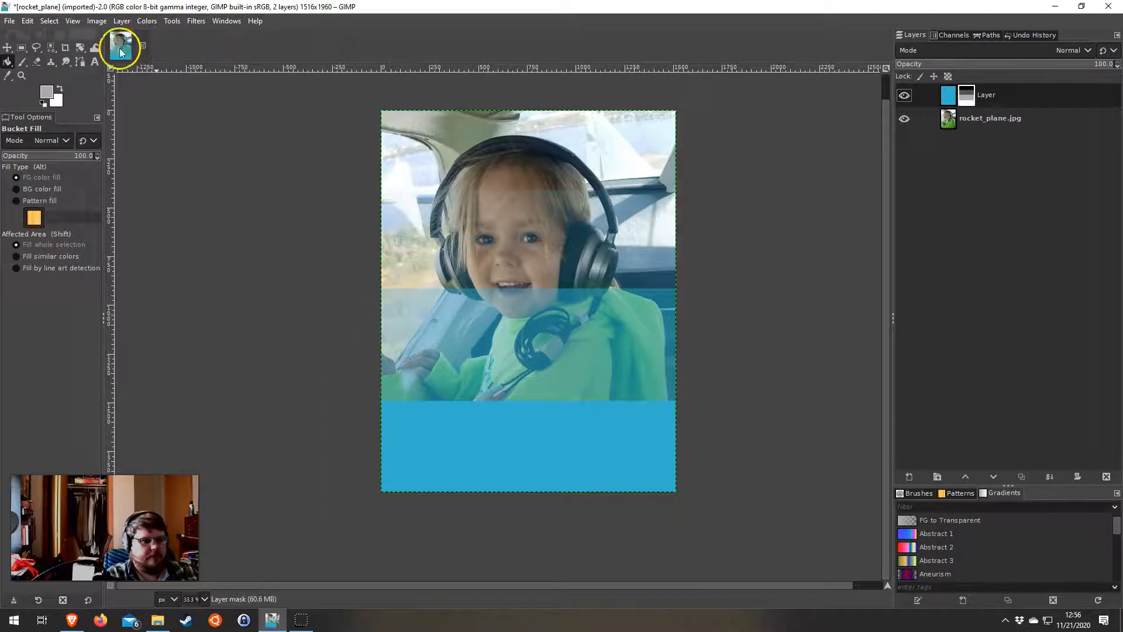
Create a new 1516 × 1960 px image and bring in crabapples.jpg as a layer
{"action": "left_click", "coordinate": [10, 20]}
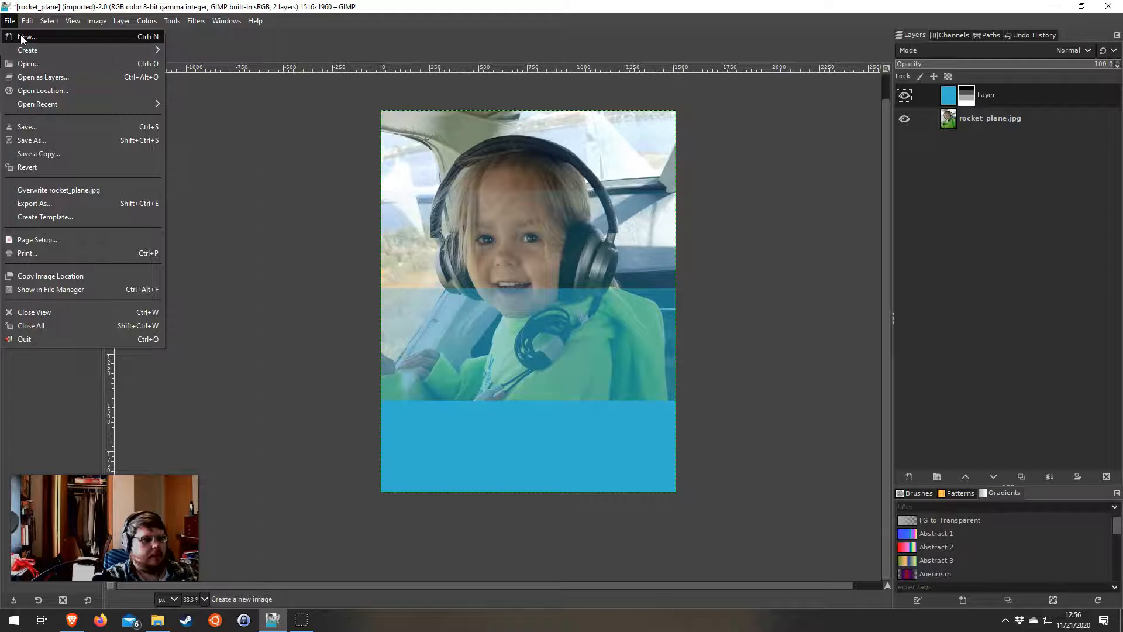
{"action": "left_click", "coordinate": [21, 37]}
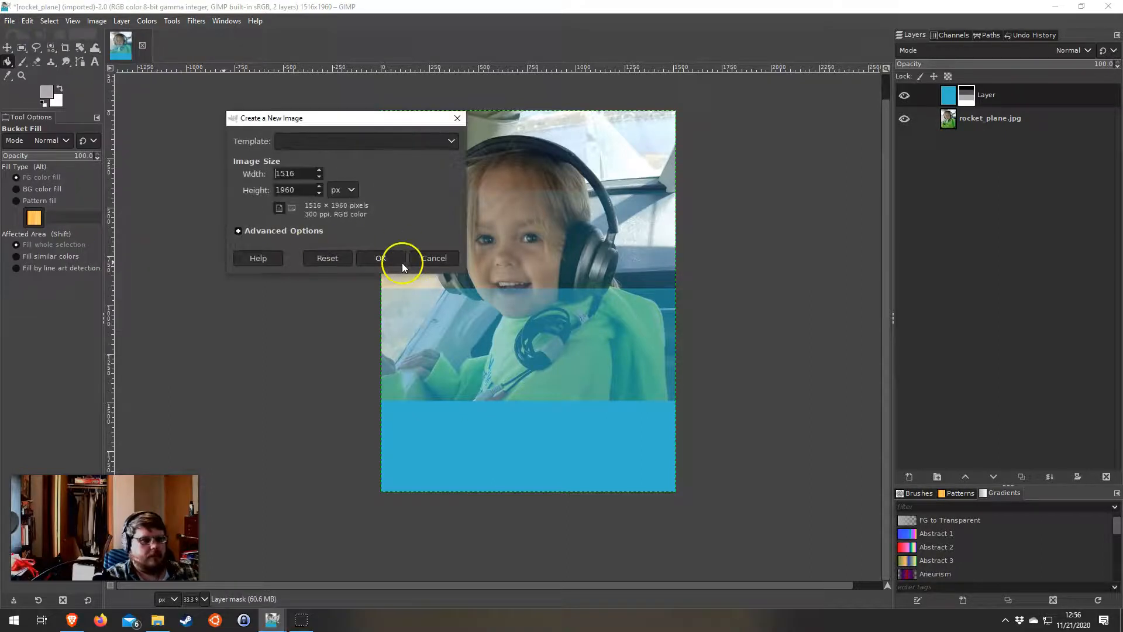
{"action": "left_click", "coordinate": [381, 258]}
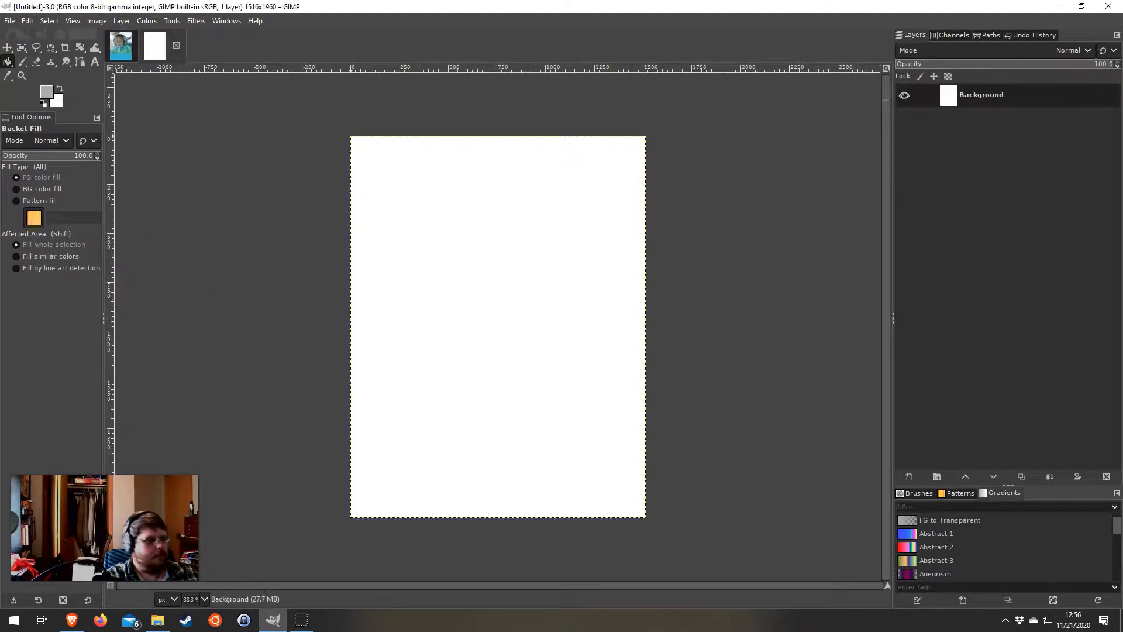
{"action": "left_click_drag", "start_coordinate": [451, 307], "coordinate": [447, 316]}
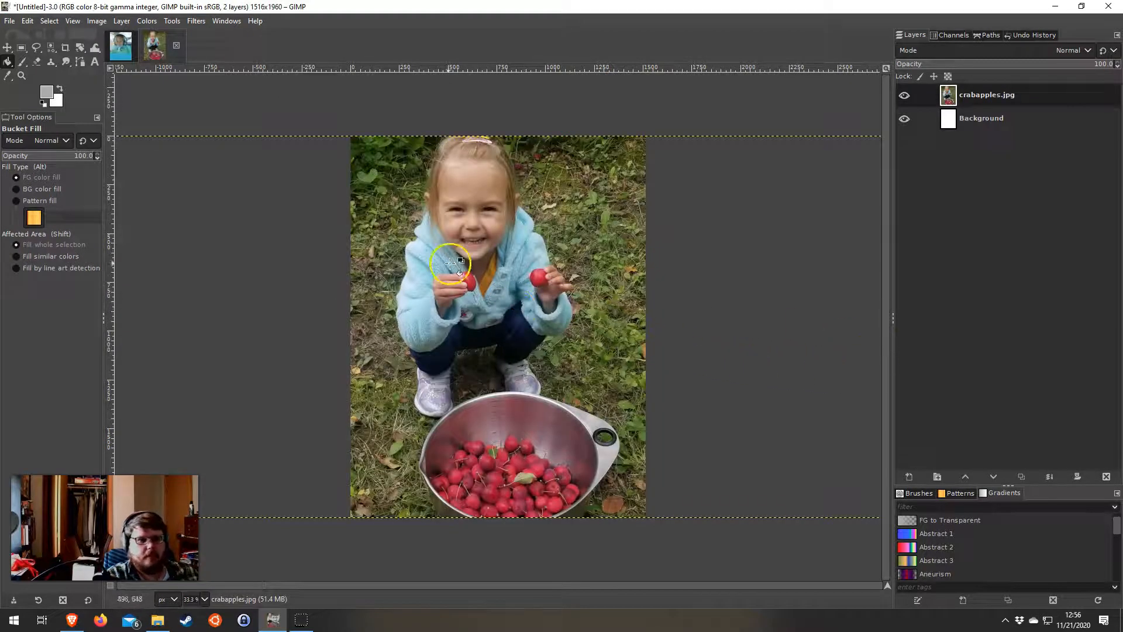
Fit the canvas to the layers and delete the white Background layer
{"action": "left_click", "coordinate": [96, 22]}
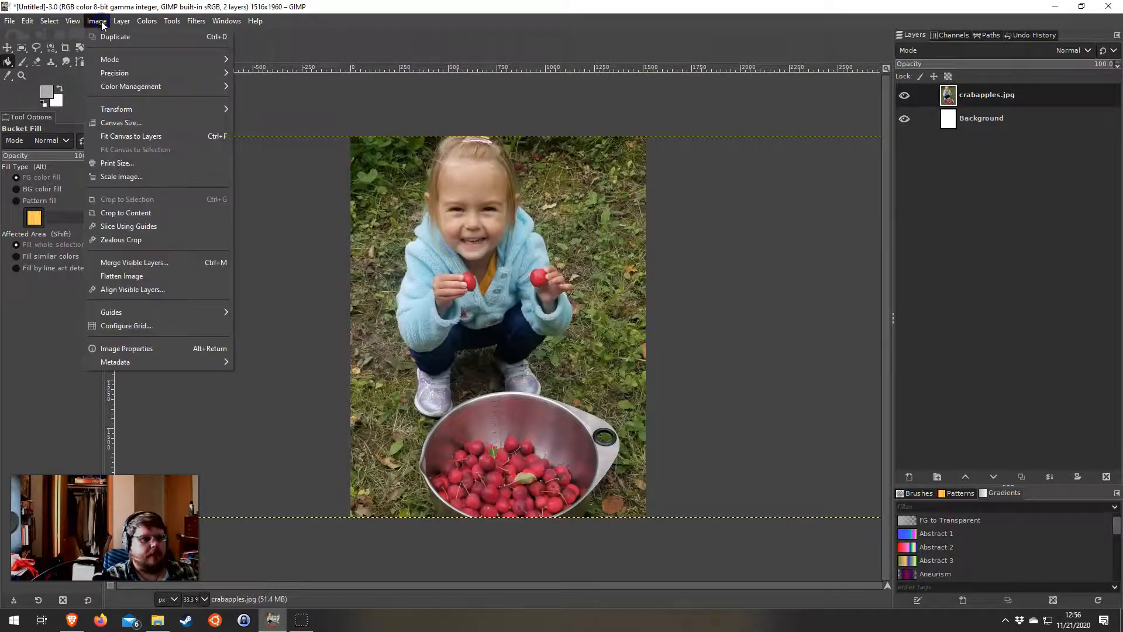
{"action": "left_click", "coordinate": [122, 138]}
{"action": "left_click", "coordinate": [978, 103]}
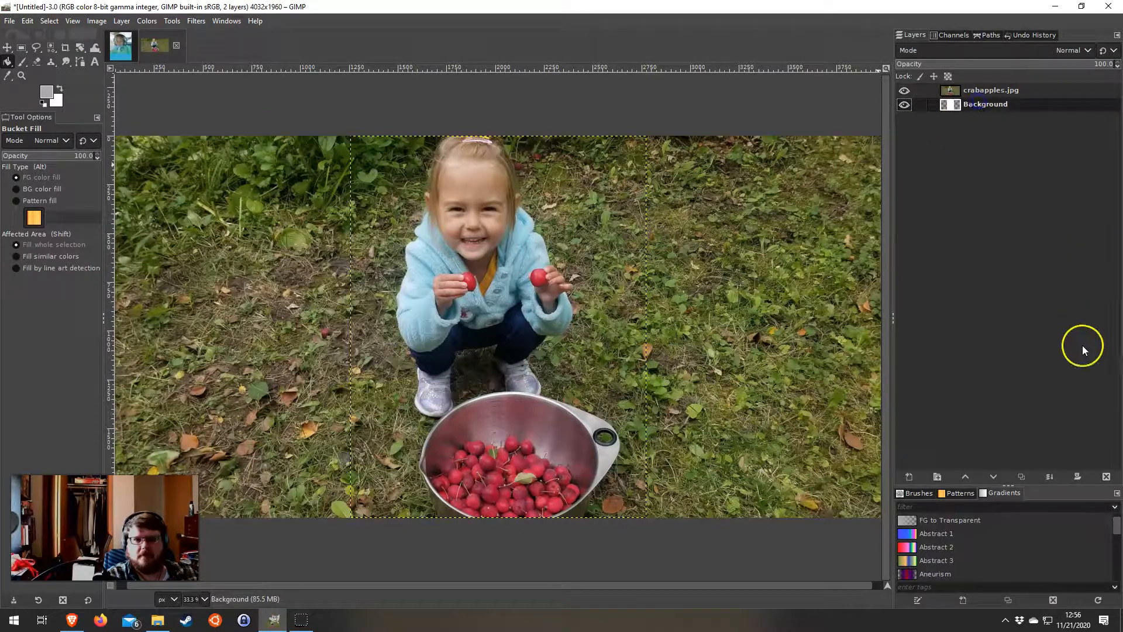
{"action": "left_click", "coordinate": [1106, 476]}
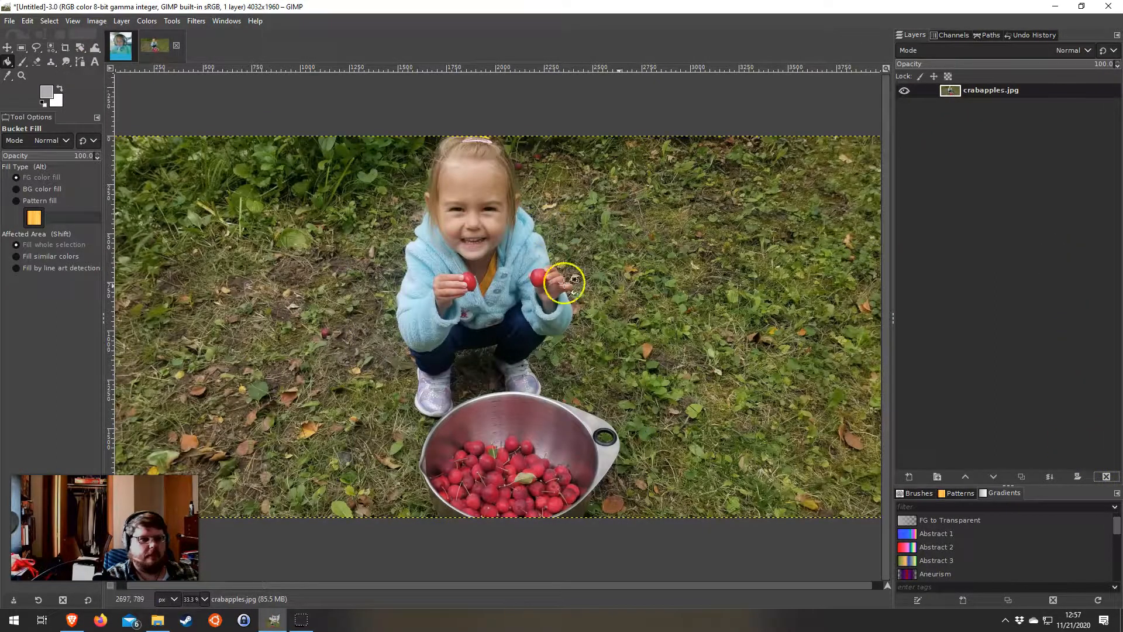
Duplicate the crabapples.jpg layer and make the copy the active layer
{"action": "scroll", "coordinate": [610, 294], "scroll_direction": "down", "scroll_amount": 2}
{"action": "scroll", "coordinate": [610, 294], "scroll_direction": "up", "scroll_amount": 1}
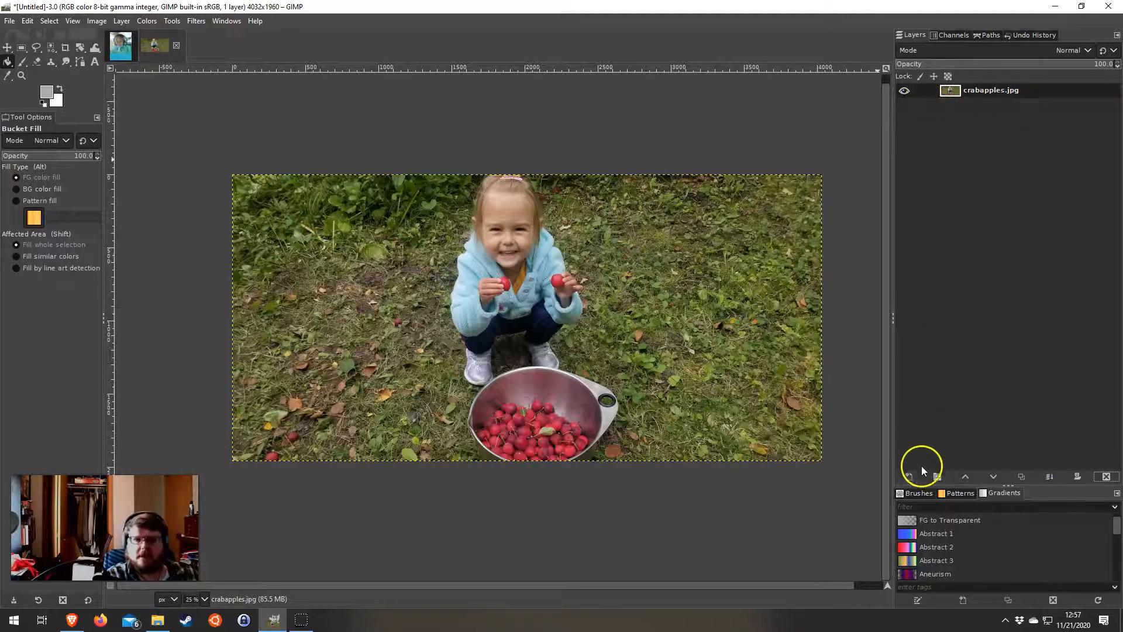
{"action": "left_click", "coordinate": [1023, 477]}
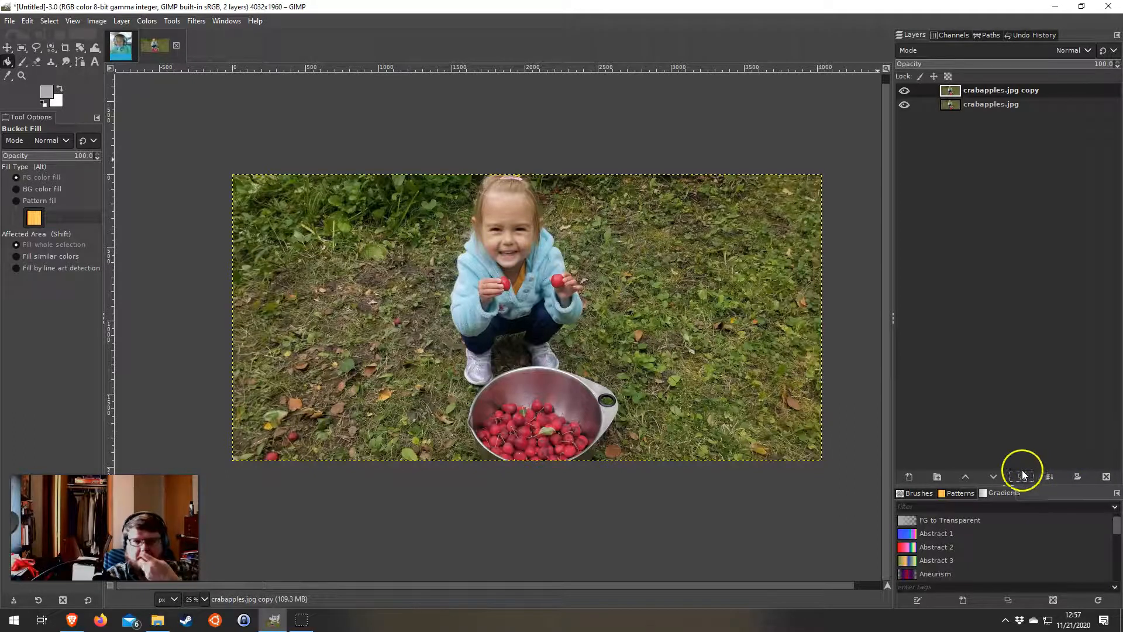
{"action": "left_click", "coordinate": [994, 104]}
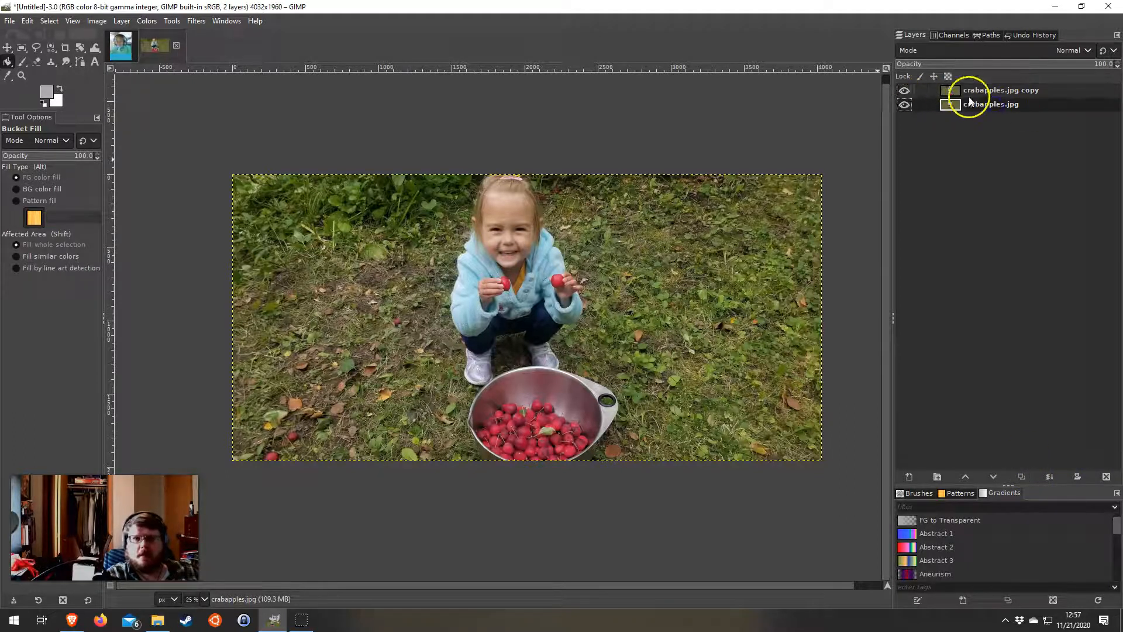
{"action": "left_click", "coordinate": [968, 92]}
Start a Desaturate operation on the crabapples.jpg copy layer using the Luminance mode
{"action": "left_click", "coordinate": [150, 21]}
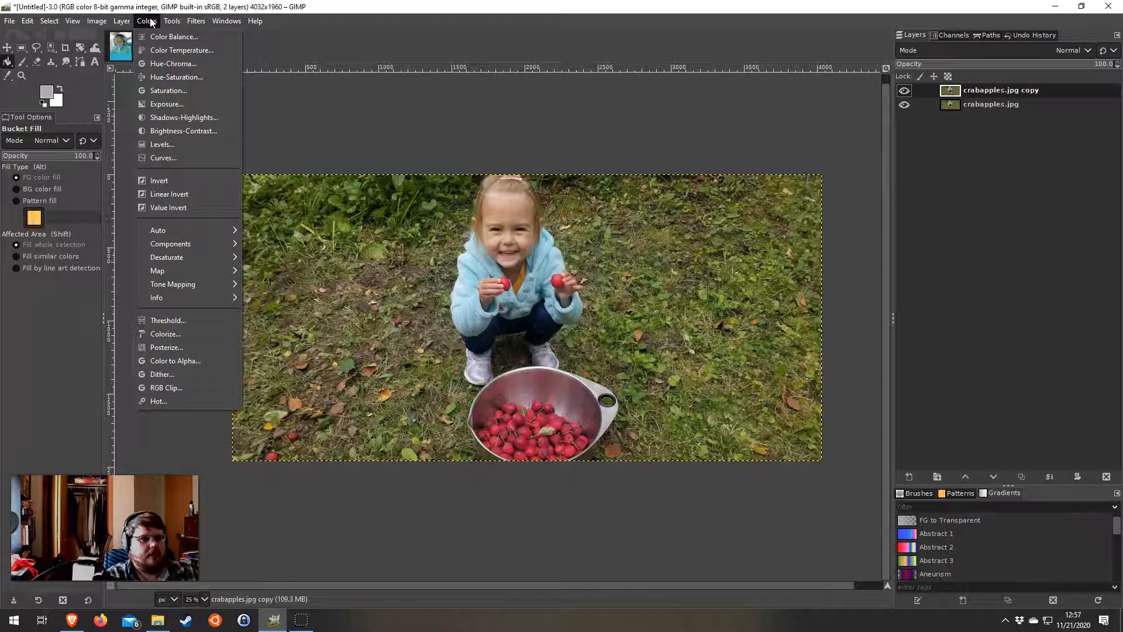
{"action": "left_click", "coordinate": [171, 21]}
{"action": "left_click", "coordinate": [189, 21]}
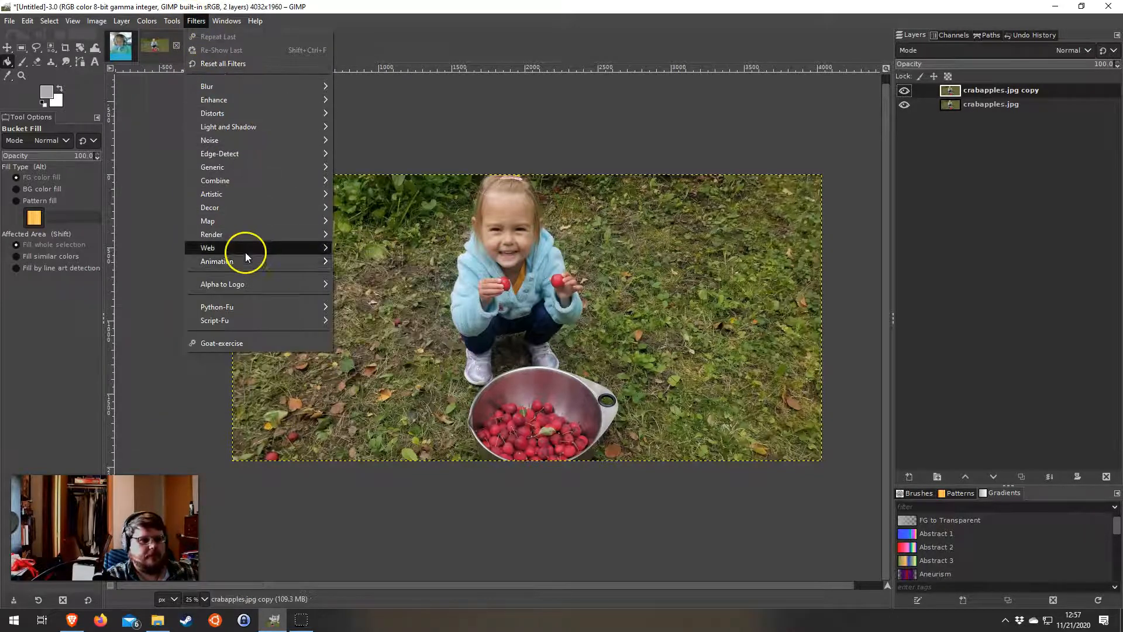
{"action": "mouse_move", "coordinate": [238, 89]}
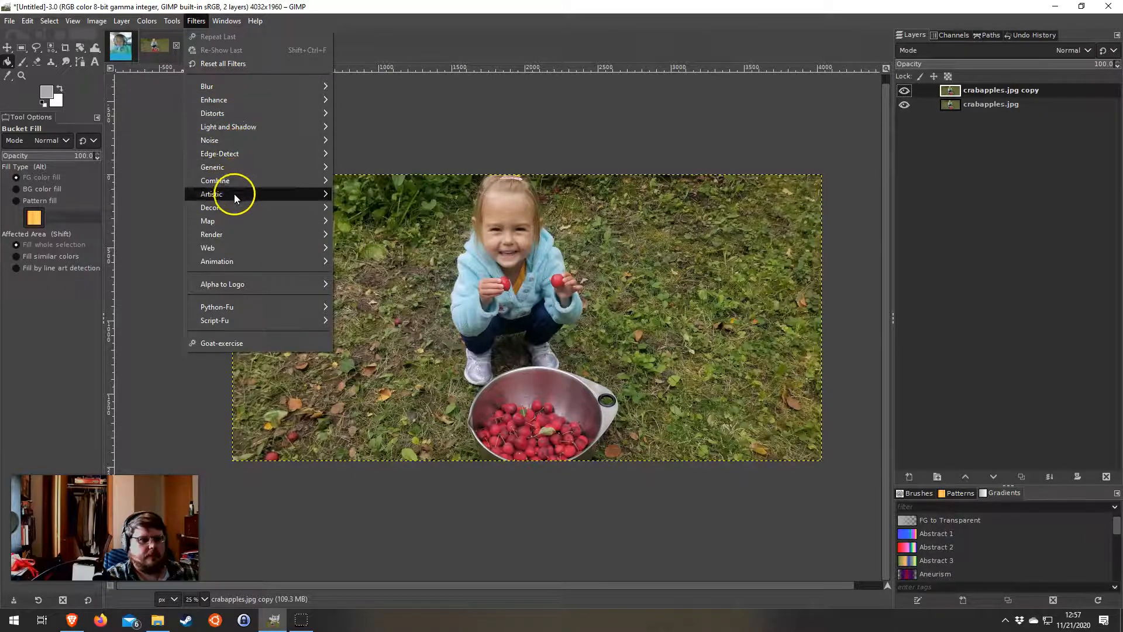
{"action": "mouse_move", "coordinate": [237, 196]}
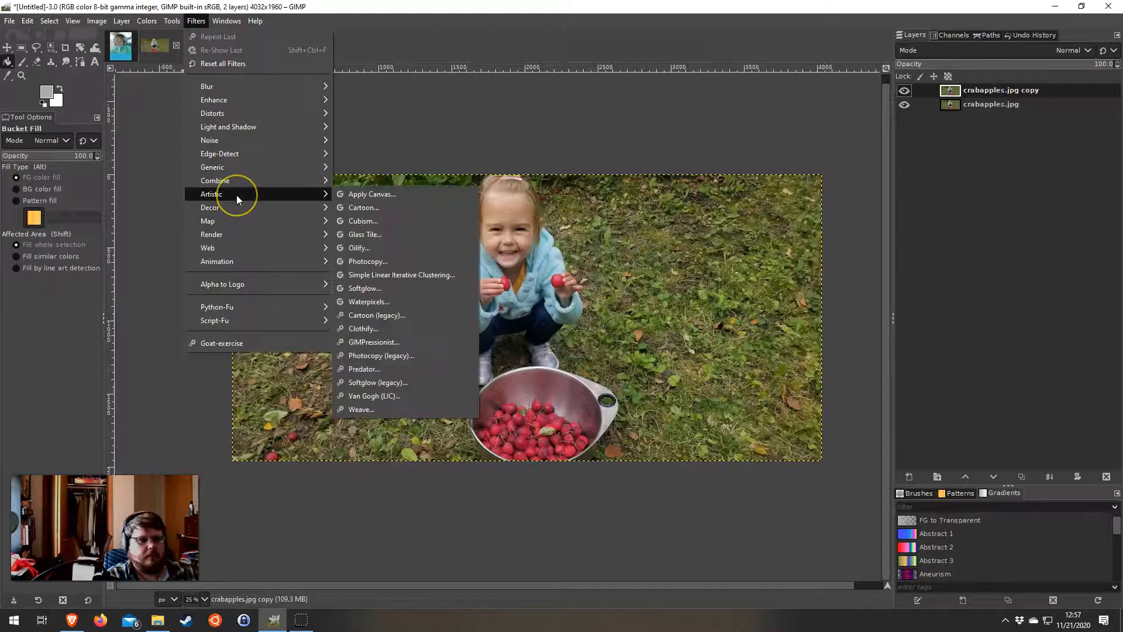
{"action": "mouse_move", "coordinate": [164, 18]}
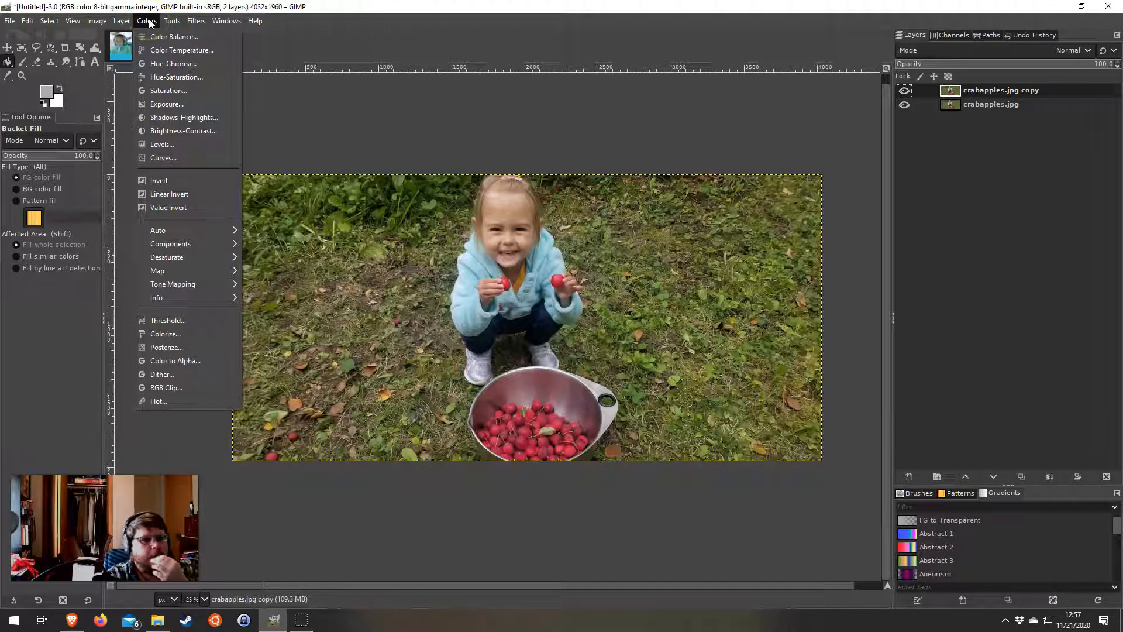
{"action": "mouse_move", "coordinate": [208, 256]}
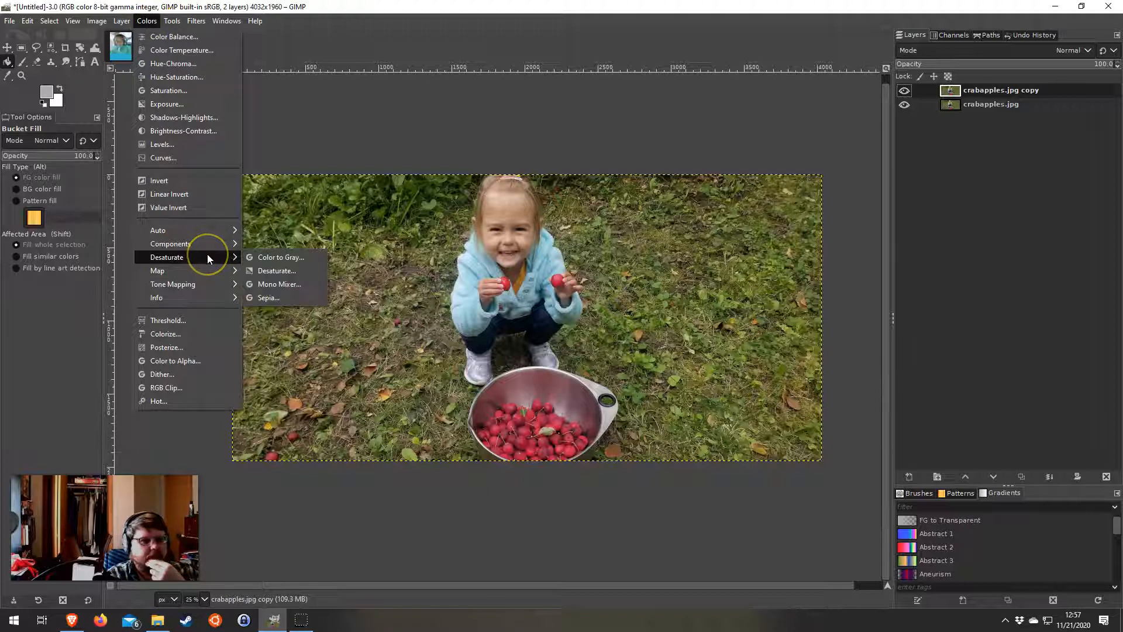
{"action": "left_click", "coordinate": [276, 271]}
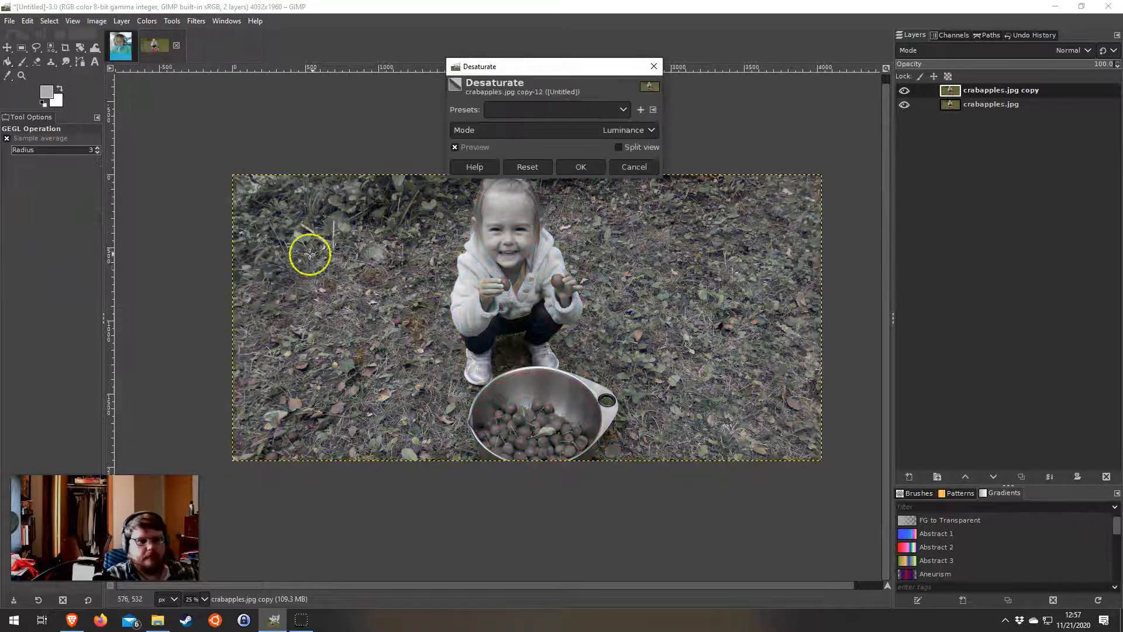
{"action": "left_click", "coordinate": [608, 130]}
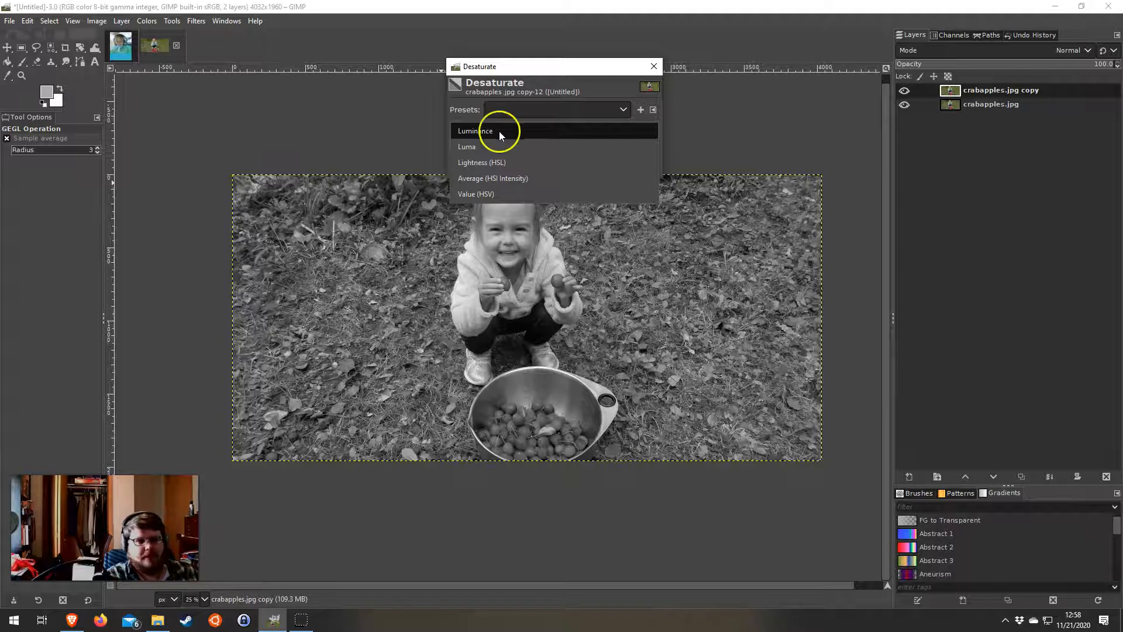
{"action": "left_click", "coordinate": [477, 131]}
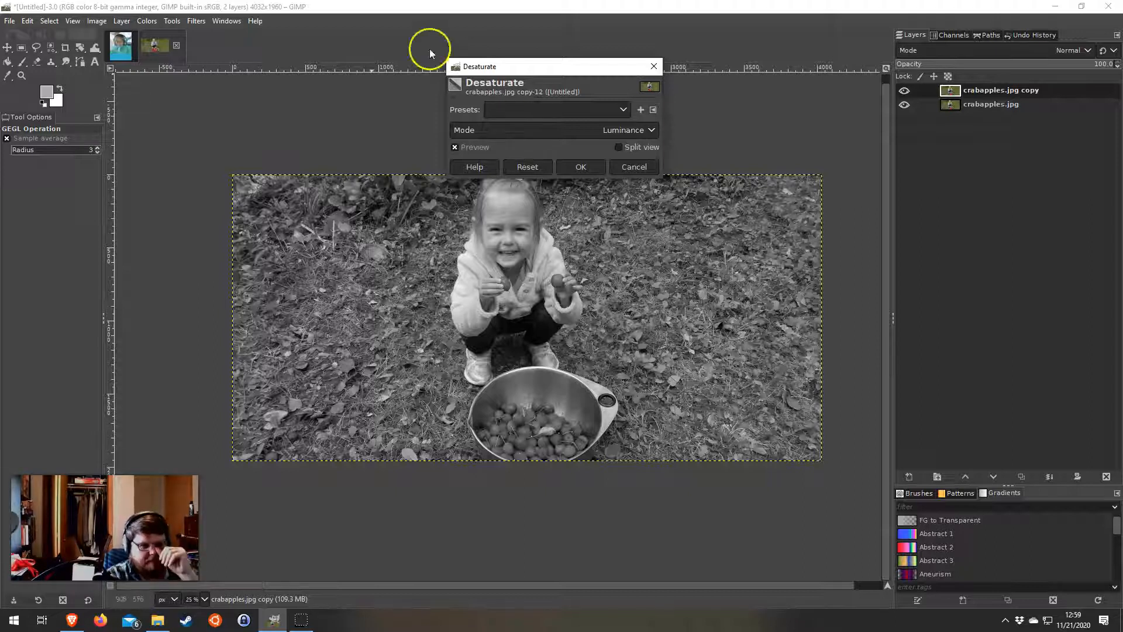
Preview the Luma, Average (HSI Intensity) and Value (HSV) desaturation modes on the crabapples.jpg copy layer
{"action": "left_click", "coordinate": [622, 131]}
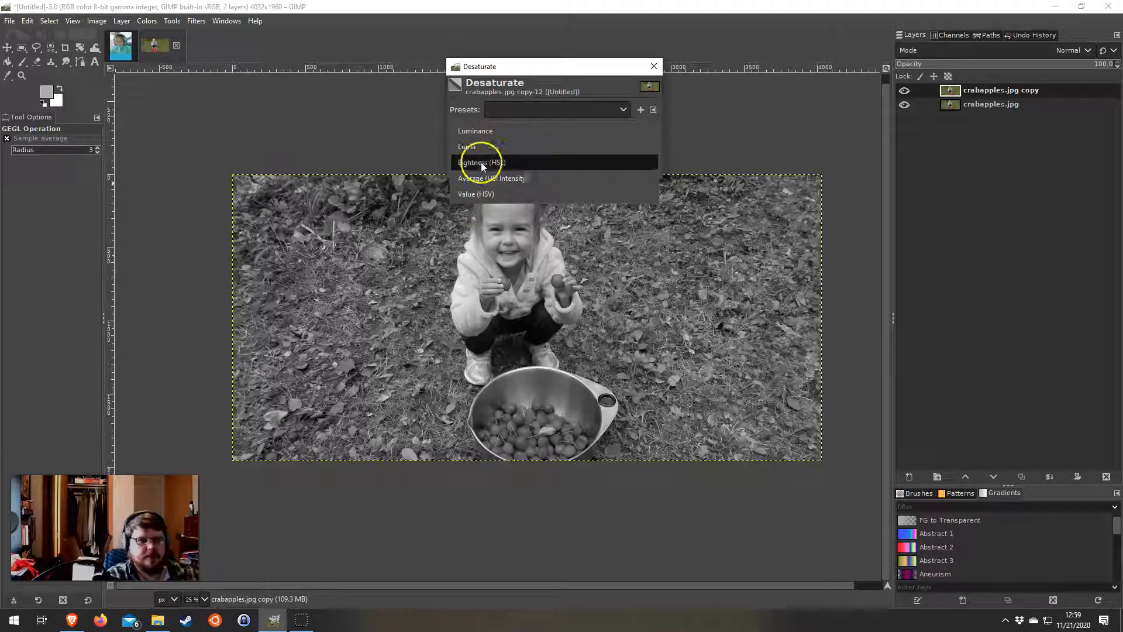
{"action": "left_click", "coordinate": [498, 147]}
{"action": "left_click", "coordinate": [519, 134]}
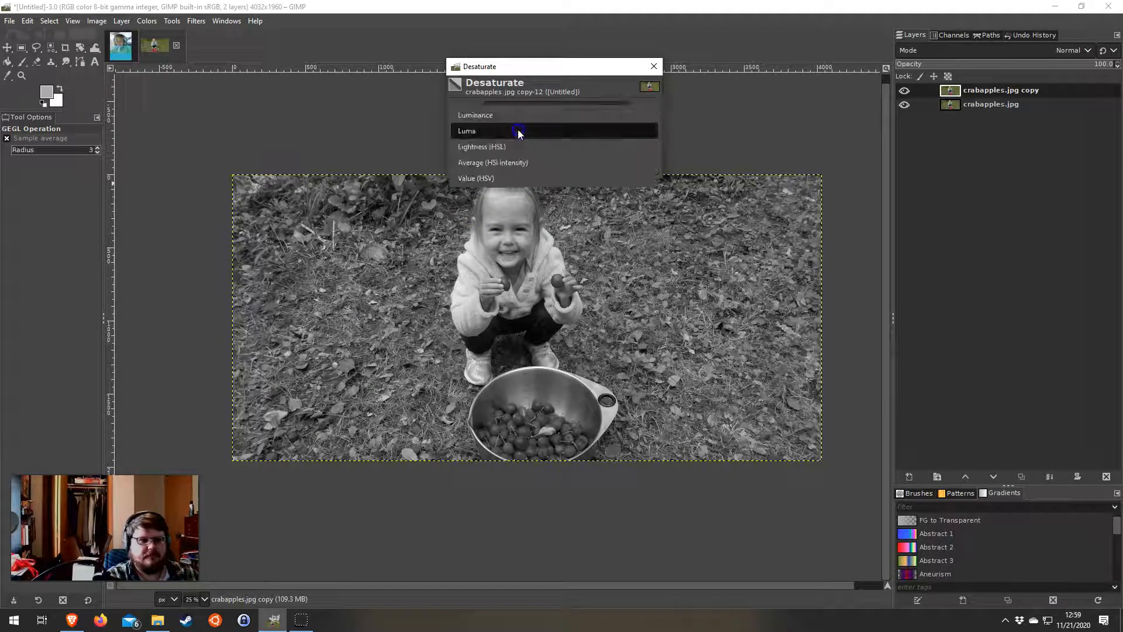
{"action": "left_click", "coordinate": [512, 162]}
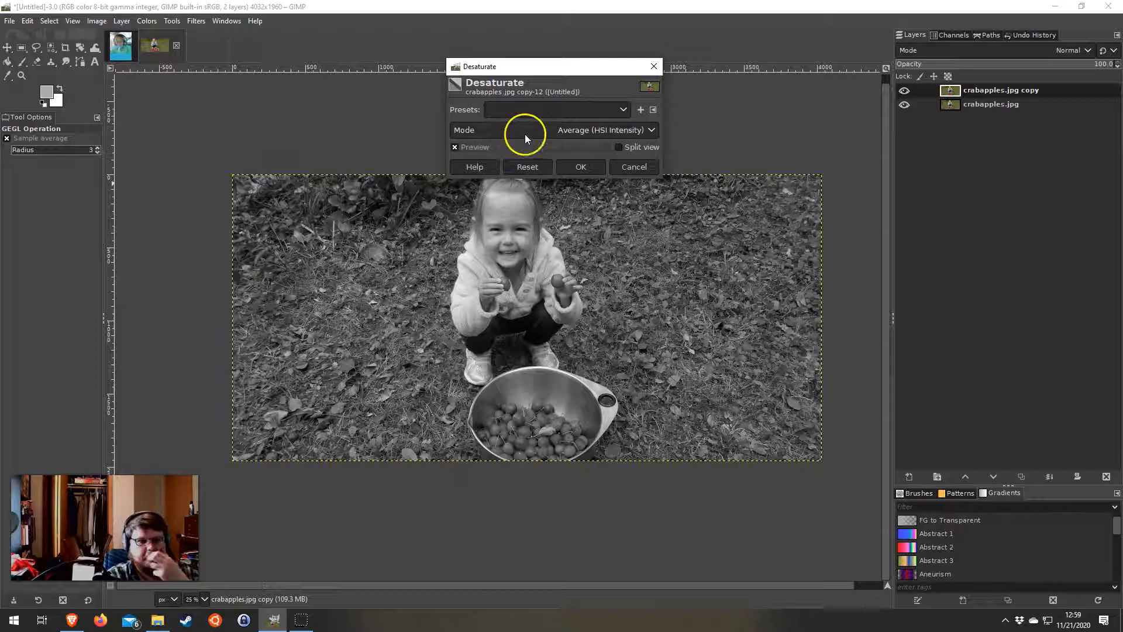
{"action": "left_click", "coordinate": [524, 135]}
{"action": "left_click", "coordinate": [519, 149]}
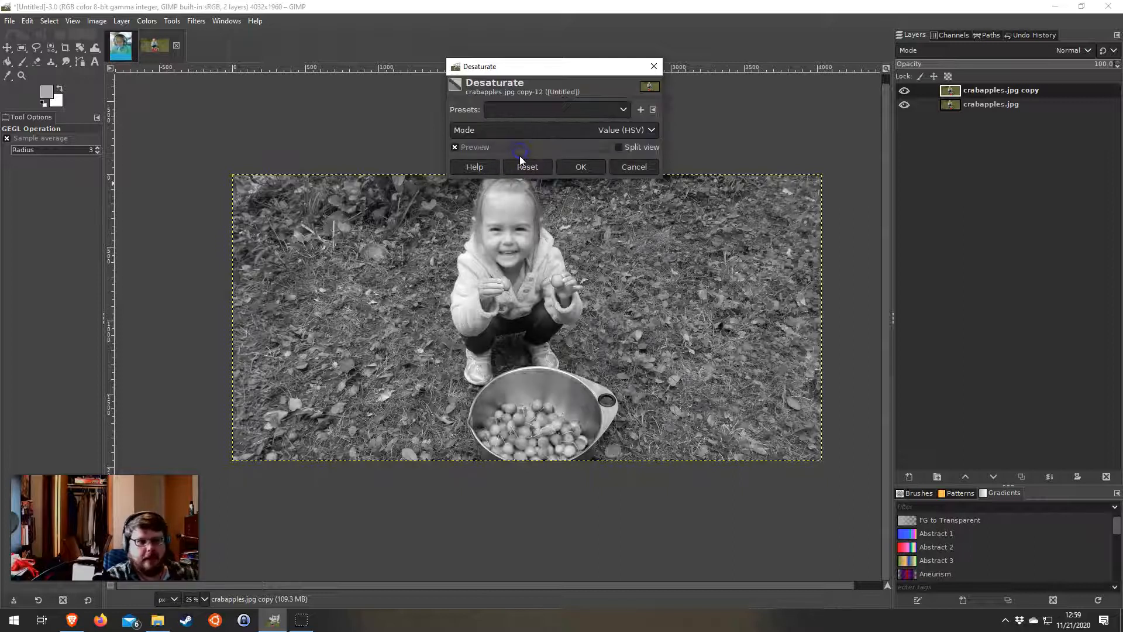
Set the Desaturate mode to Luminance and apply it to the crabapples.jpg copy layer
{"action": "left_click", "coordinate": [523, 130]}
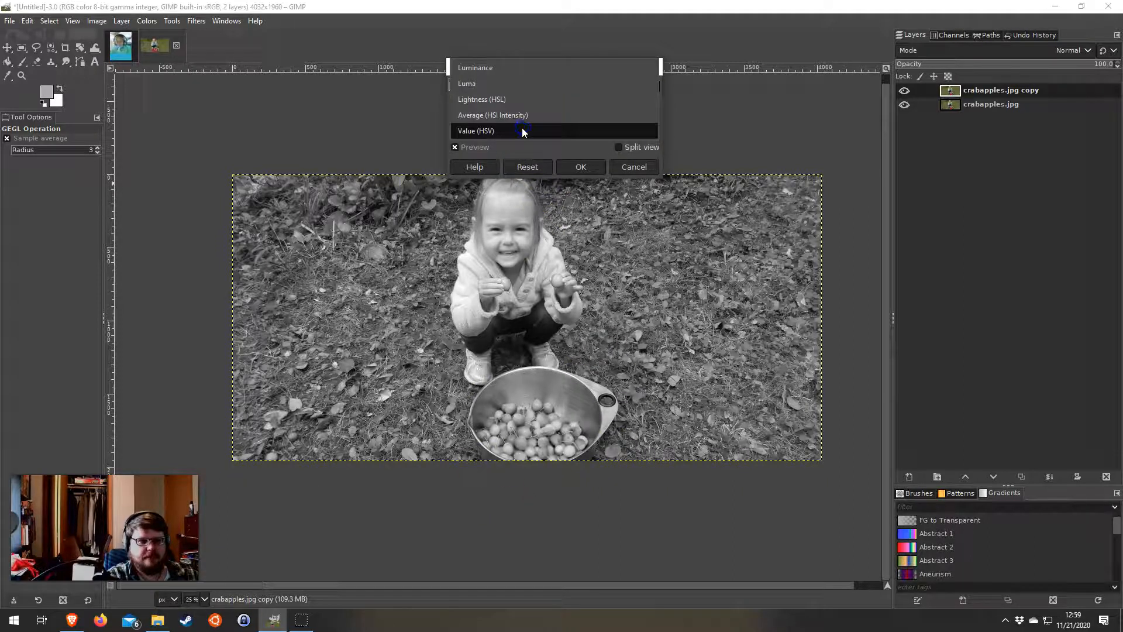
{"action": "left_click", "coordinate": [515, 67]}
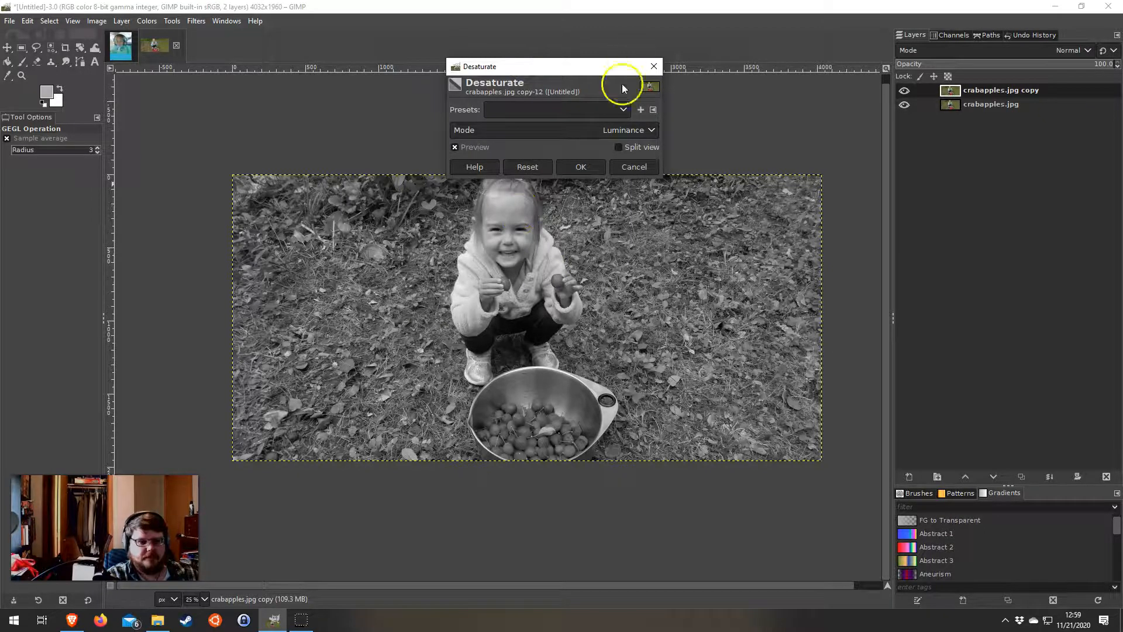
{"action": "left_click", "coordinate": [581, 166]}
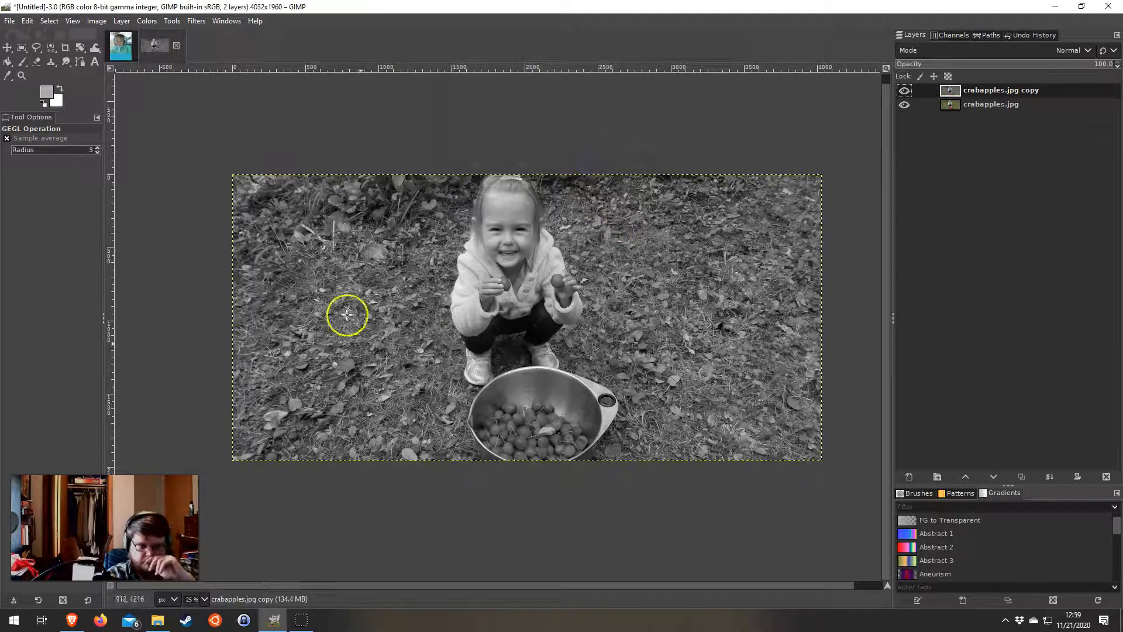
Toggle the visibility of the crabapples.jpg copy layer to compare the grayscale and colour versions, leaving it shown
{"action": "left_click", "coordinate": [904, 91]}
{"action": "left_click", "coordinate": [904, 91]}
{"action": "left_click", "coordinate": [904, 91]}
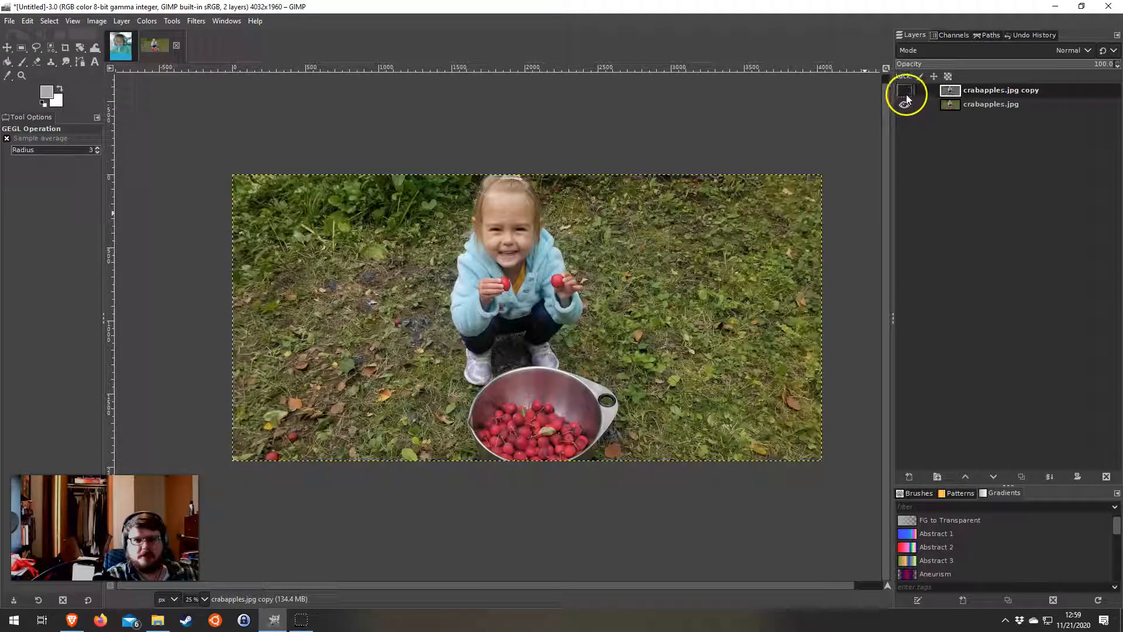
{"action": "left_click", "coordinate": [904, 90]}
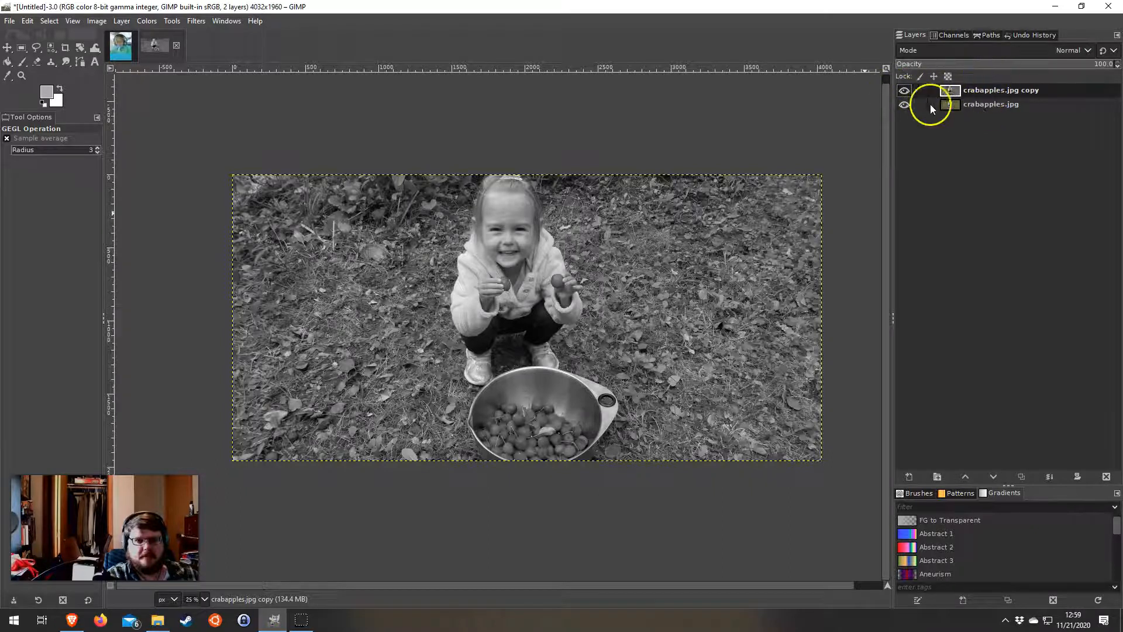
Add a White (full opacity) layer mask to the crabapples.jpg copy layer and make the mask active
{"action": "right_click", "coordinate": [983, 92]}
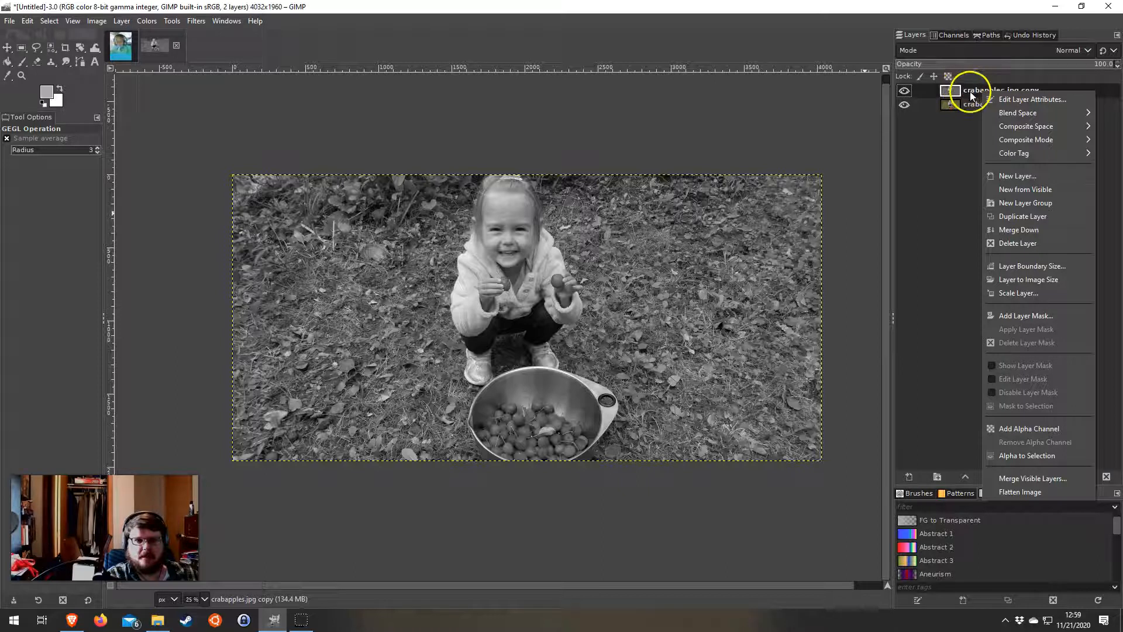
{"action": "left_click", "coordinate": [1010, 316]}
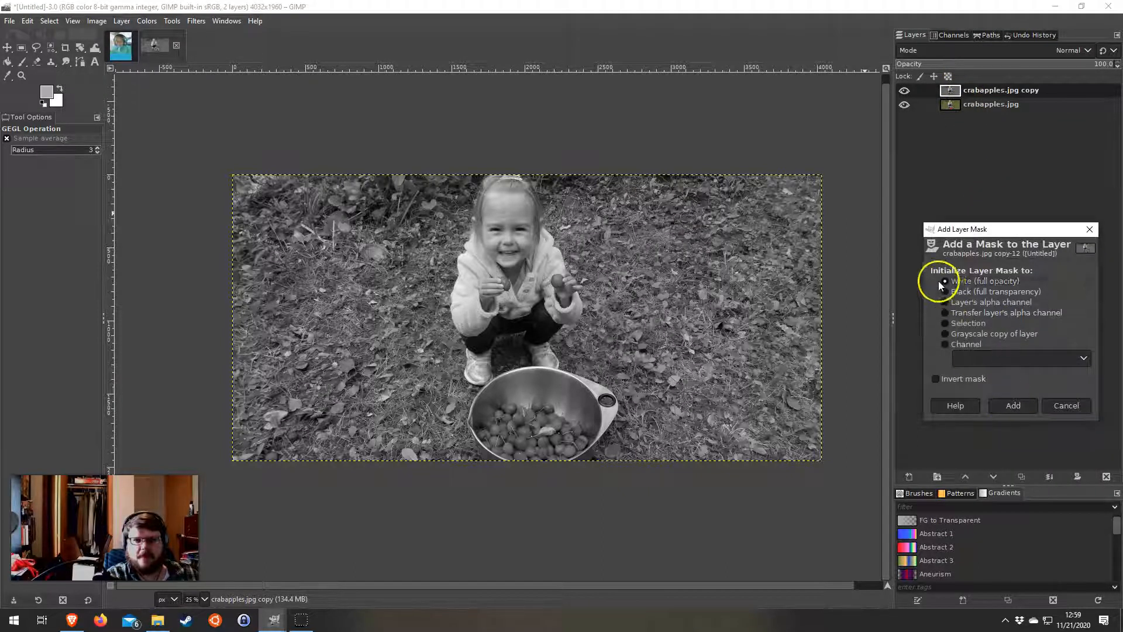
{"action": "left_click", "coordinate": [1008, 404]}
{"action": "left_click", "coordinate": [969, 94]}
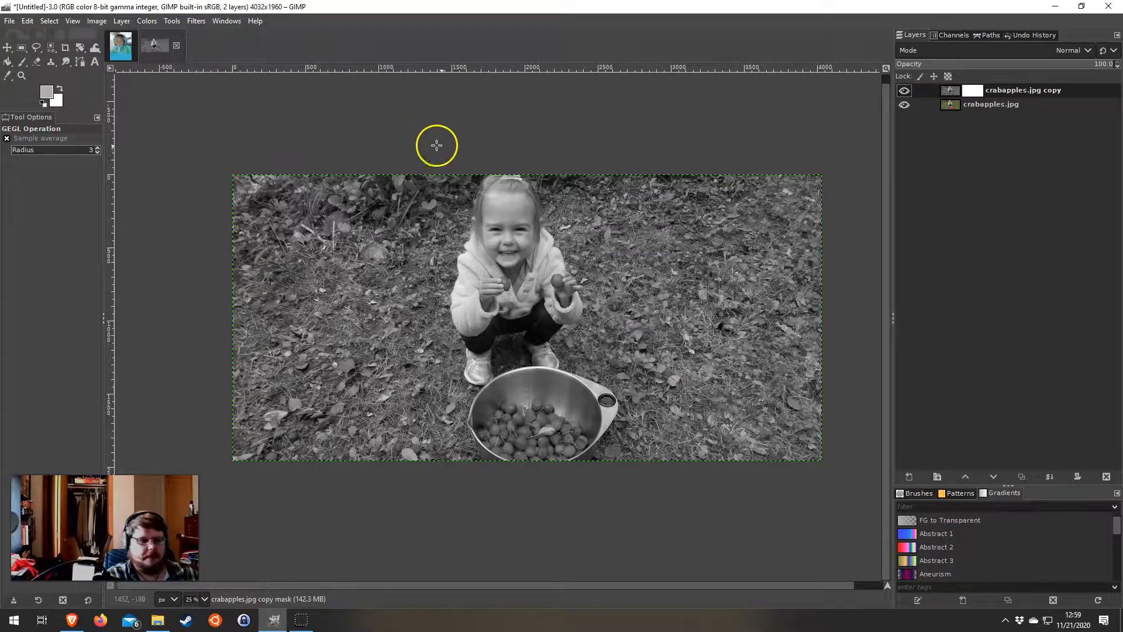
Switch to the Paintbrush tool and reset the colours to black foreground and white background
{"action": "scroll", "coordinate": [527, 214], "scroll_direction": "up", "scroll_amount": 1}
{"action": "scroll", "coordinate": [527, 214], "scroll_direction": "up", "scroll_amount": 1}
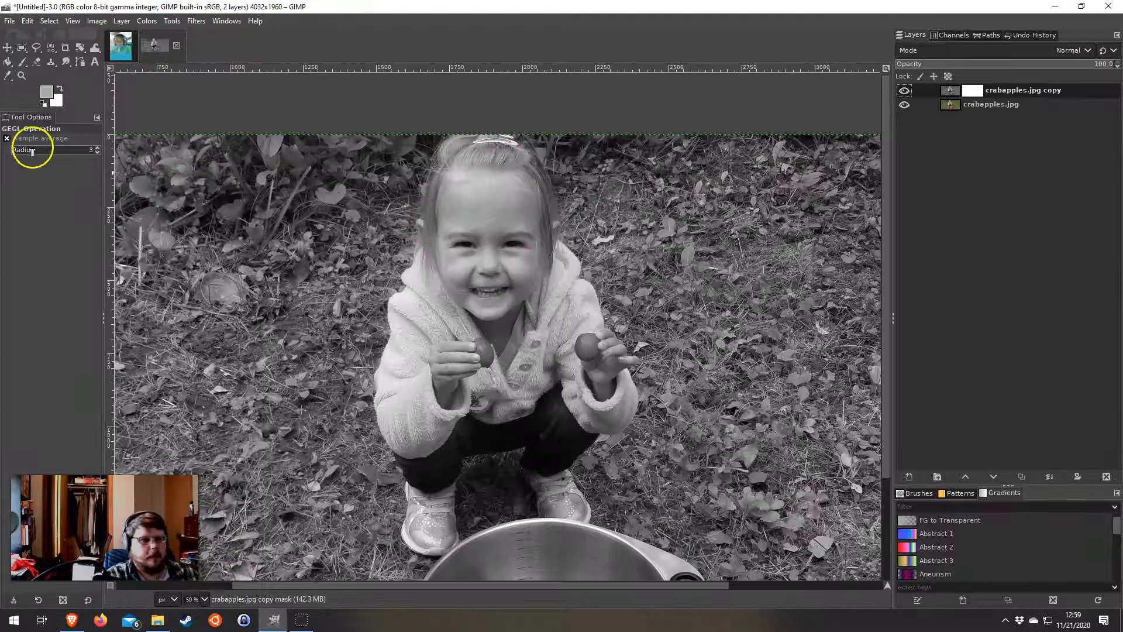
{"action": "left_click", "coordinate": [21, 62]}
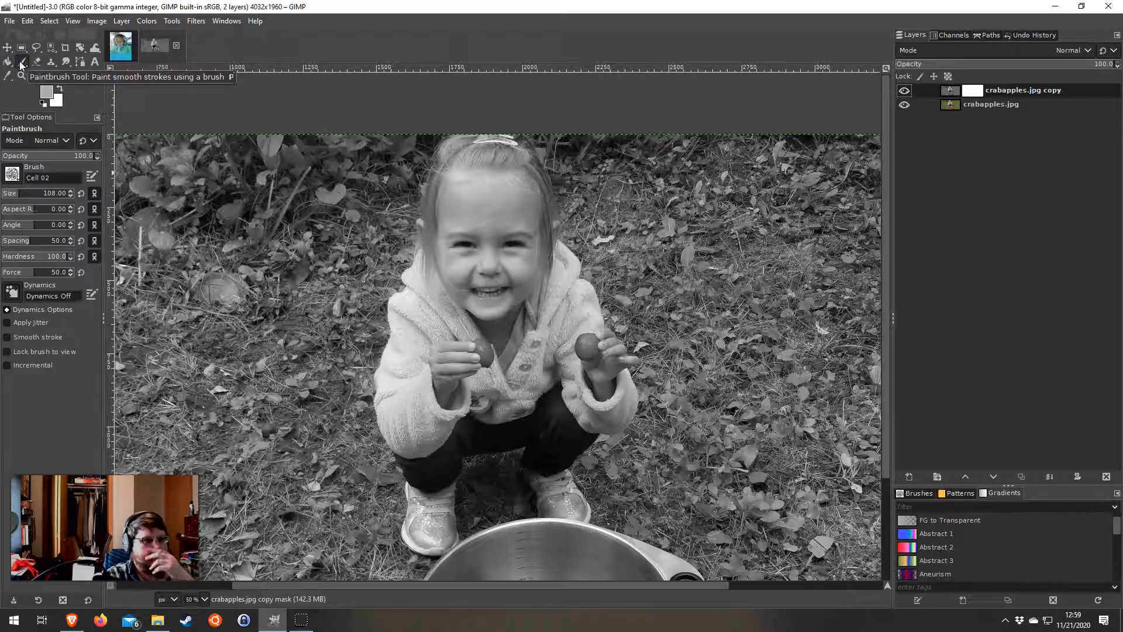
{"action": "left_click", "coordinate": [43, 104]}
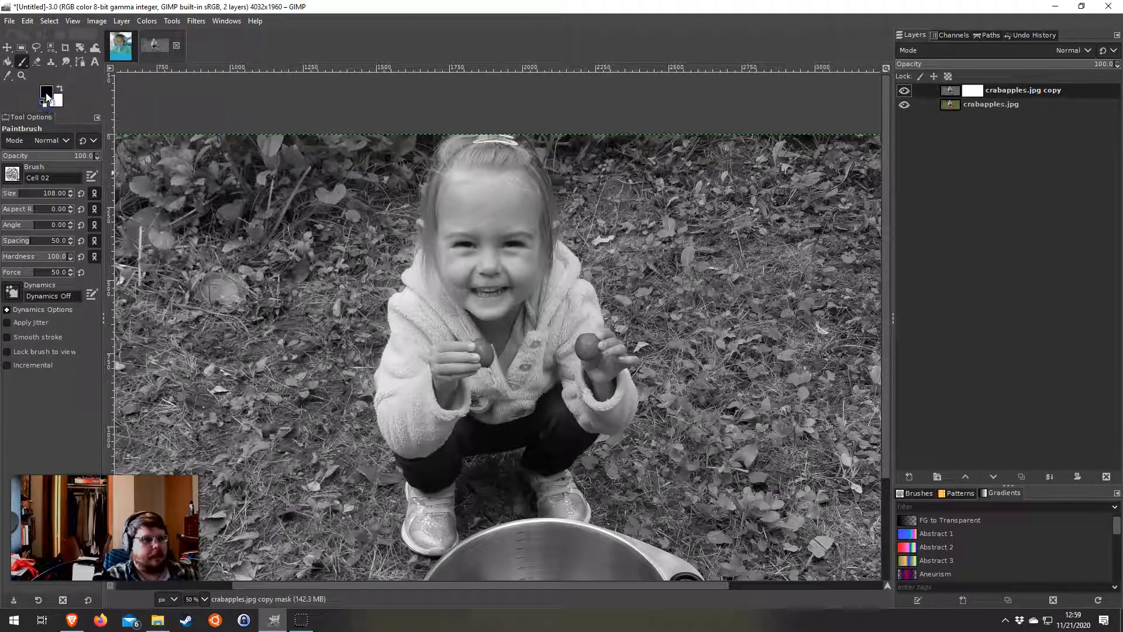
Choose the 2. Hardness 075 brush and set its size to 120
{"action": "left_click", "coordinate": [13, 175]}
{"action": "left_click", "coordinate": [29, 209]}
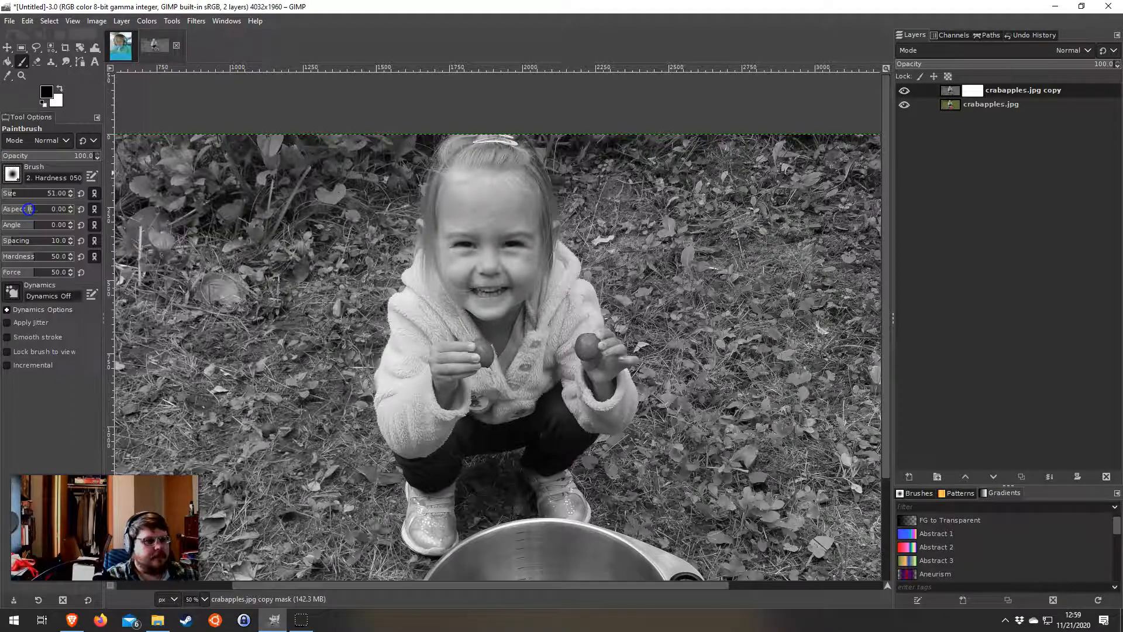
{"action": "left_click", "coordinate": [12, 174]}
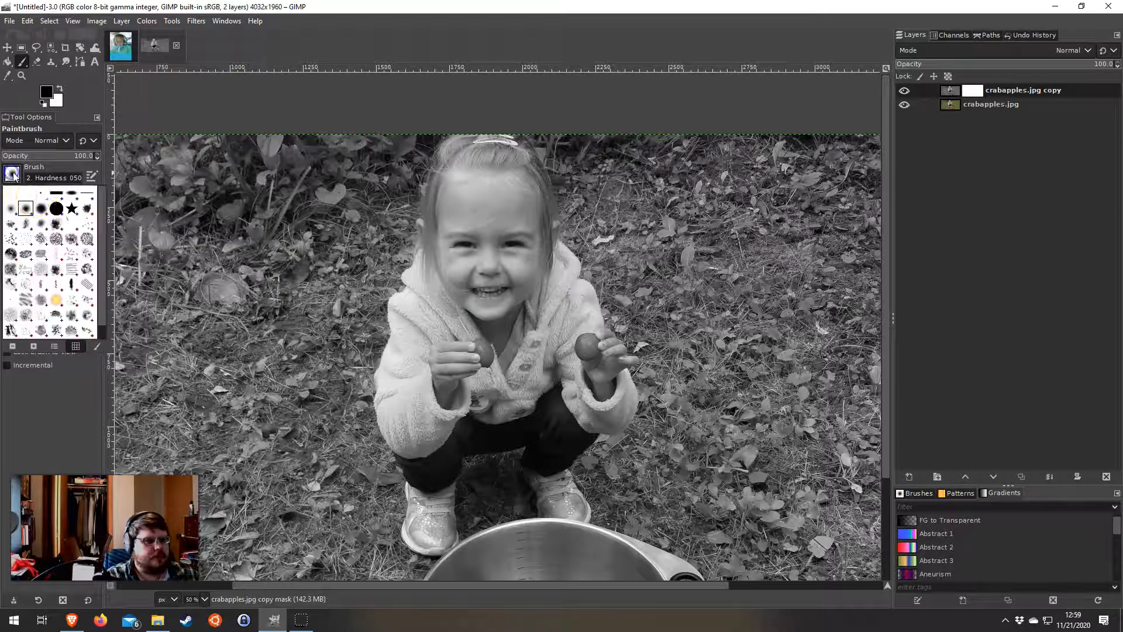
{"action": "left_click", "coordinate": [43, 209]}
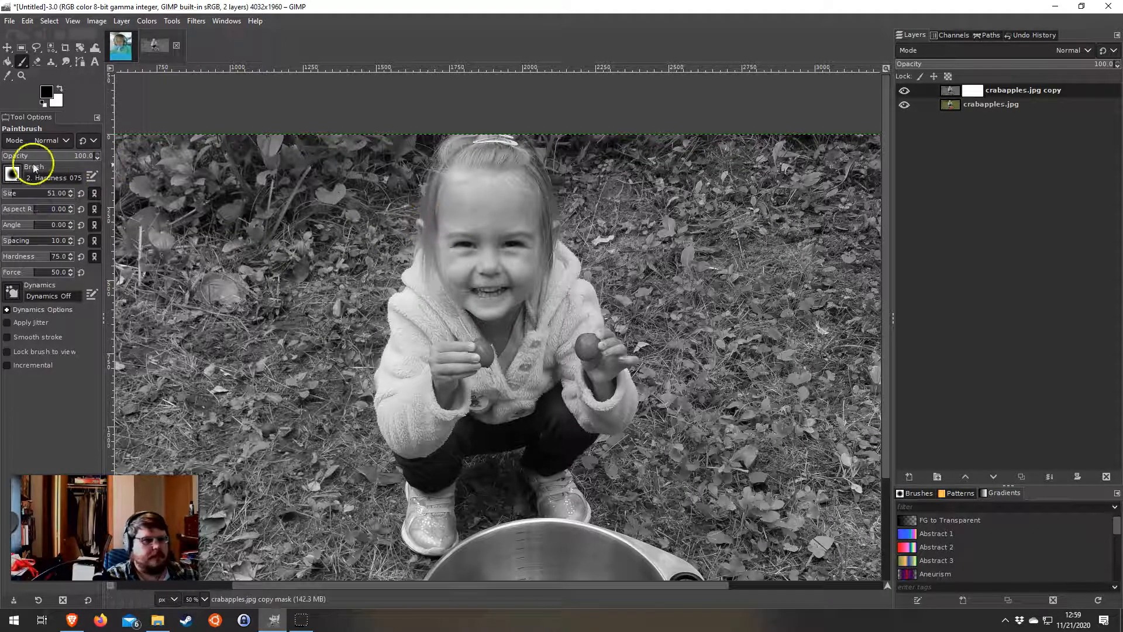
{"action": "left_click_drag", "start_coordinate": [13, 193], "coordinate": [18, 194]}
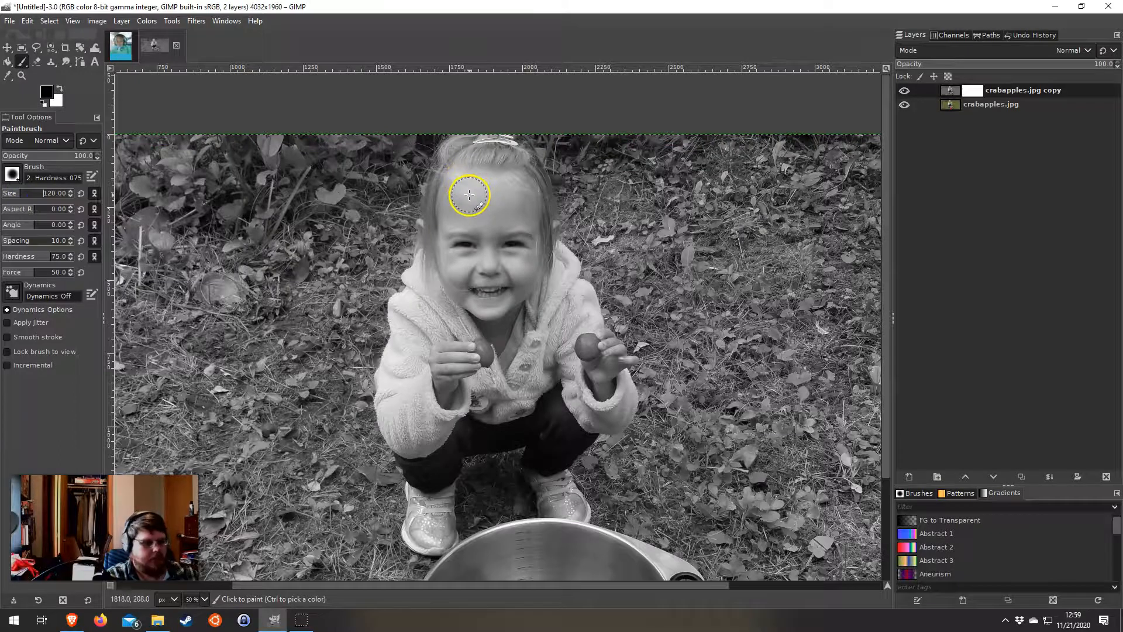
Paint black on the mask over the girl's face, hair, the hand beside her collar and that side of her hoodie
{"action": "scroll", "coordinate": [479, 181], "scroll_direction": "up", "scroll_amount": 1}
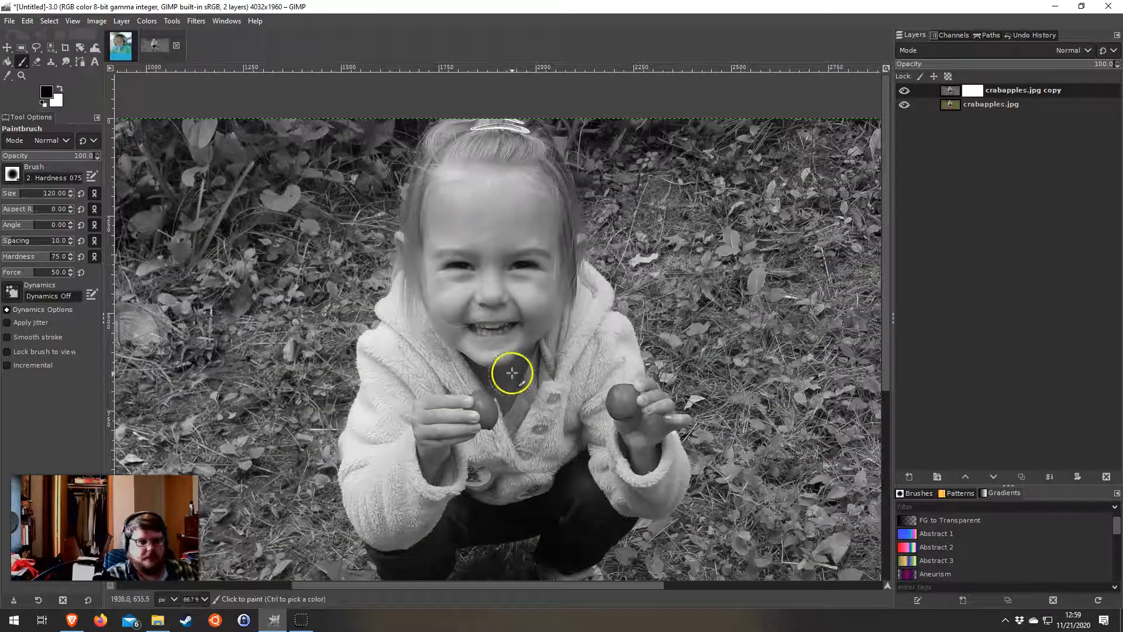
{"action": "left_click_drag", "start_coordinate": [510, 389], "coordinate": [510, 387]}
{"action": "mouse_move", "coordinate": [490, 285]}
{"action": "left_mouse_down"}
{"action": "mouse_move", "coordinate": [500, 319]}
{"action": "mouse_move", "coordinate": [489, 275]}
{"action": "mouse_move", "coordinate": [483, 350]}
{"action": "mouse_move", "coordinate": [463, 365]}
{"action": "mouse_move", "coordinate": [444, 286]}
{"action": "mouse_move", "coordinate": [426, 317]}
{"action": "mouse_move", "coordinate": [459, 179]}
{"action": "mouse_move", "coordinate": [483, 190]}
{"action": "mouse_move", "coordinate": [460, 268]}
{"action": "mouse_move", "coordinate": [467, 291]}
{"action": "mouse_move", "coordinate": [507, 210]}
{"action": "mouse_move", "coordinate": [504, 175]}
{"action": "mouse_move", "coordinate": [543, 201]}
{"action": "mouse_move", "coordinate": [552, 228]}
{"action": "left_mouse_up"}
{"action": "mouse_move", "coordinate": [518, 336]}
{"action": "left_mouse_down"}
{"action": "mouse_move", "coordinate": [517, 231]}
{"action": "mouse_move", "coordinate": [528, 220]}
{"action": "mouse_move", "coordinate": [492, 384]}
{"action": "mouse_move", "coordinate": [422, 343]}
{"action": "mouse_move", "coordinate": [393, 405]}
{"action": "mouse_move", "coordinate": [385, 384]}
{"action": "mouse_move", "coordinate": [404, 351]}
{"action": "mouse_move", "coordinate": [409, 387]}
{"action": "mouse_move", "coordinate": [374, 491]}
{"action": "left_mouse_up"}
{"action": "mouse_move", "coordinate": [533, 469]}
{"action": "left_mouse_down"}
{"action": "mouse_move", "coordinate": [500, 399]}
{"action": "mouse_move", "coordinate": [509, 226]}
{"action": "left_mouse_up"}
{"action": "left_click_drag", "start_coordinate": [443, 156], "coordinate": [472, 210]}
{"action": "left_click_drag", "start_coordinate": [440, 144], "coordinate": [383, 254]}
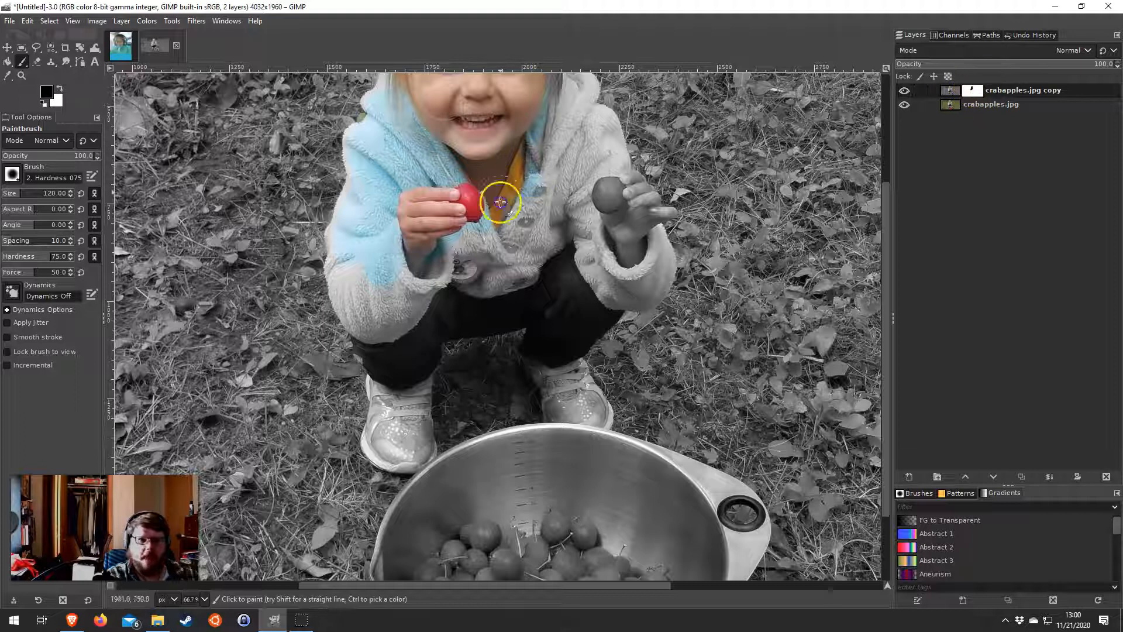
Paint black on the mask over the rest of the hoodie, the other hand and crabapple, and the first leg and shoe
{"action": "left_click_drag", "start_coordinate": [360, 319], "coordinate": [344, 259]}
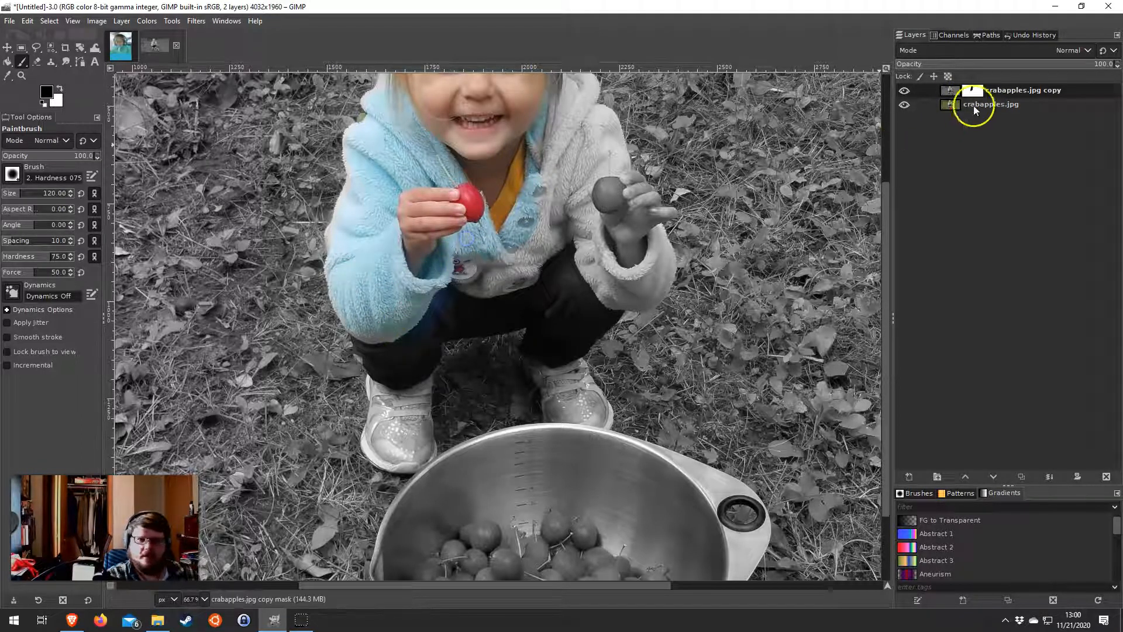
{"action": "mouse_move", "coordinate": [398, 339]}
{"action": "left_mouse_down"}
{"action": "mouse_move", "coordinate": [395, 374]}
{"action": "mouse_move", "coordinate": [367, 329]}
{"action": "mouse_move", "coordinate": [387, 379]}
{"action": "mouse_move", "coordinate": [387, 444]}
{"action": "mouse_move", "coordinate": [415, 447]}
{"action": "mouse_move", "coordinate": [407, 414]}
{"action": "mouse_move", "coordinate": [417, 351]}
{"action": "mouse_move", "coordinate": [489, 286]}
{"action": "mouse_move", "coordinate": [493, 303]}
{"action": "mouse_move", "coordinate": [443, 318]}
{"action": "mouse_move", "coordinate": [456, 300]}
{"action": "left_mouse_up"}
{"action": "mouse_move", "coordinate": [480, 260]}
{"action": "left_mouse_down"}
{"action": "mouse_move", "coordinate": [571, 147]}
{"action": "mouse_move", "coordinate": [483, 235]}
{"action": "left_mouse_up"}
{"action": "mouse_move", "coordinate": [506, 148]}
{"action": "left_mouse_down"}
{"action": "mouse_move", "coordinate": [521, 155]}
{"action": "mouse_move", "coordinate": [505, 298]}
{"action": "left_mouse_up"}
{"action": "left_click_drag", "start_coordinate": [465, 142], "coordinate": [426, 113]}
{"action": "mouse_move", "coordinate": [350, 262]}
{"action": "left_mouse_down"}
{"action": "mouse_move", "coordinate": [501, 330]}
{"action": "mouse_move", "coordinate": [332, 281]}
{"action": "left_mouse_up"}
{"action": "left_click_drag", "start_coordinate": [456, 342], "coordinate": [386, 321]}
{"action": "mouse_move", "coordinate": [439, 239]}
{"action": "left_mouse_down"}
{"action": "mouse_move", "coordinate": [446, 271]}
{"action": "mouse_move", "coordinate": [441, 240]}
{"action": "mouse_move", "coordinate": [454, 316]}
{"action": "mouse_move", "coordinate": [472, 287]}
{"action": "mouse_move", "coordinate": [483, 384]}
{"action": "mouse_move", "coordinate": [471, 347]}
{"action": "mouse_move", "coordinate": [461, 435]}
{"action": "mouse_move", "coordinate": [476, 453]}
{"action": "mouse_move", "coordinate": [521, 446]}
{"action": "mouse_move", "coordinate": [534, 414]}
{"action": "mouse_move", "coordinate": [505, 350]}
{"action": "mouse_move", "coordinate": [467, 355]}
{"action": "mouse_move", "coordinate": [526, 376]}
{"action": "left_mouse_up"}
Paint black on the mask over the girl's remaining trouser leg and second shoe
{"action": "scroll", "coordinate": [469, 433], "scroll_direction": "down", "scroll_amount": 5}
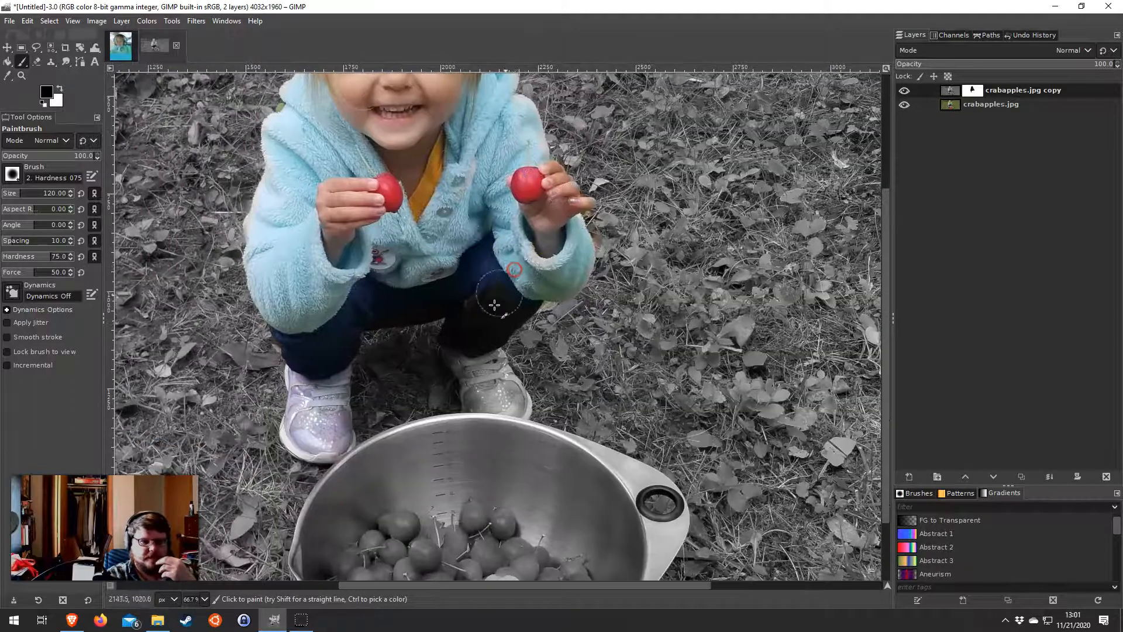
{"action": "mouse_move", "coordinate": [484, 367]}
{"action": "left_mouse_down"}
{"action": "mouse_move", "coordinate": [477, 377]}
{"action": "mouse_move", "coordinate": [490, 383]}
{"action": "left_mouse_up"}
{"action": "left_click_drag", "start_coordinate": [430, 290], "coordinate": [291, 248]}
{"action": "left_click", "coordinate": [298, 283]}
{"action": "left_click", "coordinate": [447, 327]}
{"action": "scroll", "coordinate": [448, 327], "scroll_direction": "down", "scroll_amount": 3}
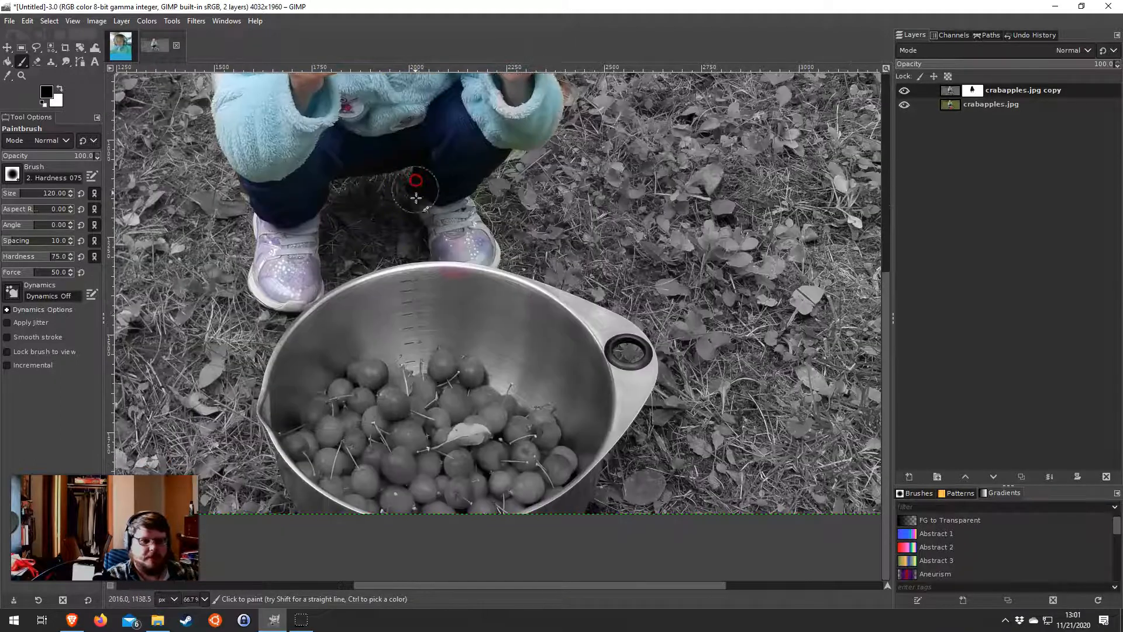
Paint black on the mask over all the crabapples in the bowl, leaving the metal bowl gray
{"action": "mouse_move", "coordinate": [459, 376]}
{"action": "left_mouse_down"}
{"action": "mouse_move", "coordinate": [371, 381]}
{"action": "mouse_move", "coordinate": [339, 470]}
{"action": "mouse_move", "coordinate": [465, 497]}
{"action": "mouse_move", "coordinate": [474, 443]}
{"action": "left_mouse_up"}
{"action": "scroll", "coordinate": [474, 443], "scroll_direction": "down", "scroll_amount": 3}
{"action": "mouse_move", "coordinate": [464, 288]}
{"action": "left_mouse_down"}
{"action": "mouse_move", "coordinate": [401, 358]}
{"action": "mouse_move", "coordinate": [440, 365]}
{"action": "mouse_move", "coordinate": [358, 325]}
{"action": "mouse_move", "coordinate": [357, 364]}
{"action": "mouse_move", "coordinate": [457, 367]}
{"action": "mouse_move", "coordinate": [543, 349]}
{"action": "mouse_move", "coordinate": [508, 385]}
{"action": "left_mouse_up"}
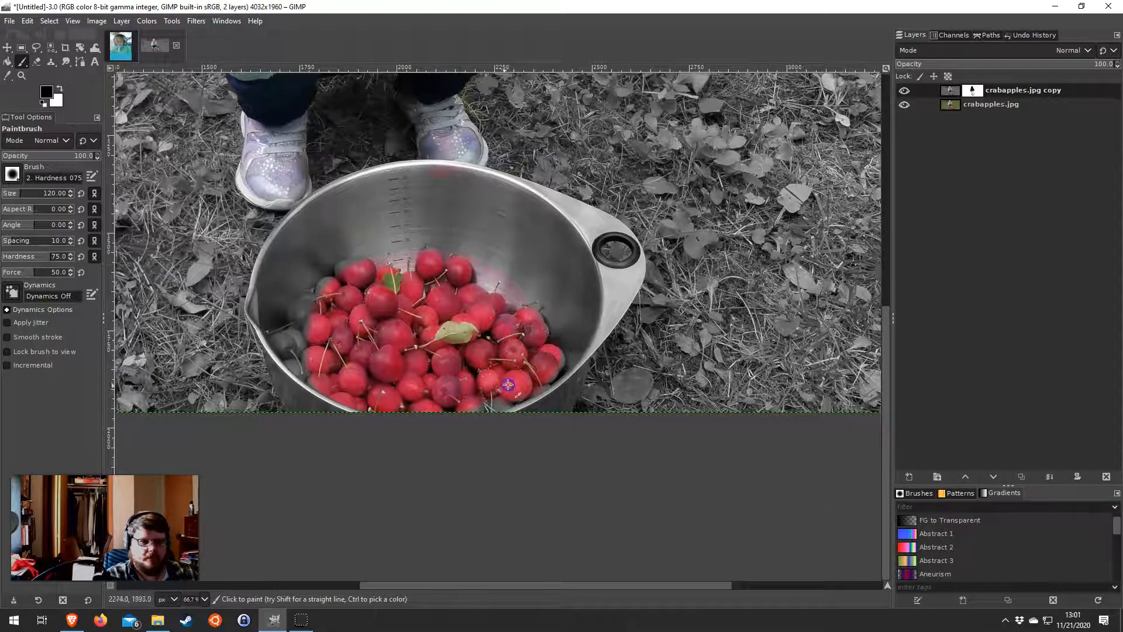
{"action": "mouse_move", "coordinate": [326, 364]}
{"action": "left_mouse_down"}
{"action": "mouse_move", "coordinate": [303, 356]}
{"action": "mouse_move", "coordinate": [305, 326]}
{"action": "left_mouse_up"}
{"action": "mouse_move", "coordinate": [352, 281]}
{"action": "left_mouse_down"}
{"action": "mouse_move", "coordinate": [296, 343]}
{"action": "mouse_move", "coordinate": [316, 369]}
{"action": "mouse_move", "coordinate": [437, 373]}
{"action": "mouse_move", "coordinate": [532, 359]}
{"action": "left_mouse_up"}
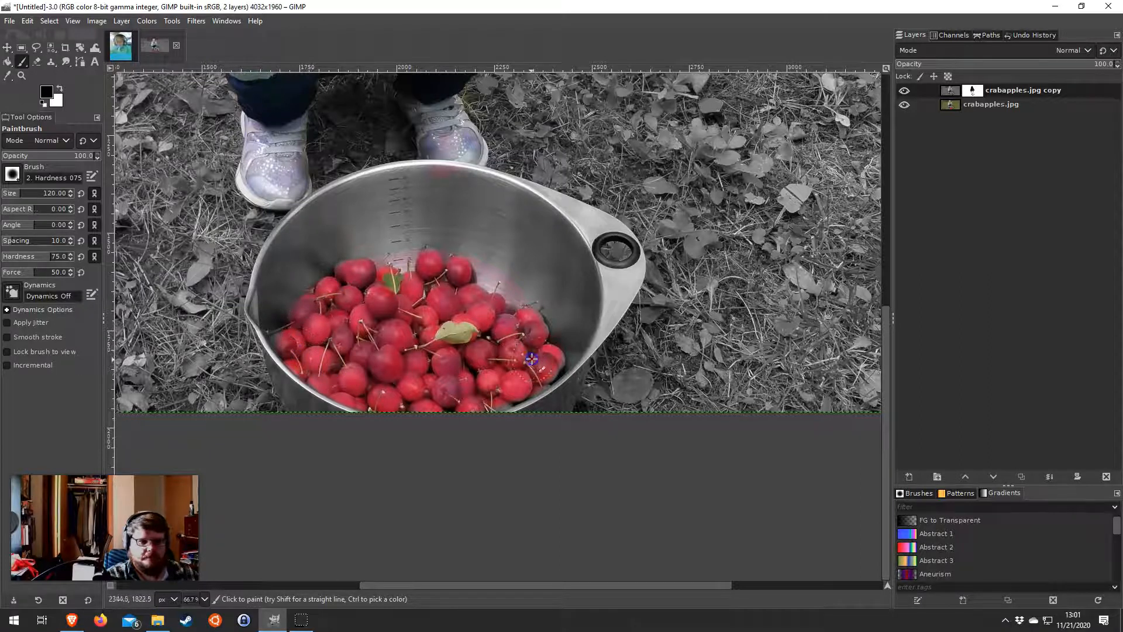
{"action": "left_click", "coordinate": [13, 175]}
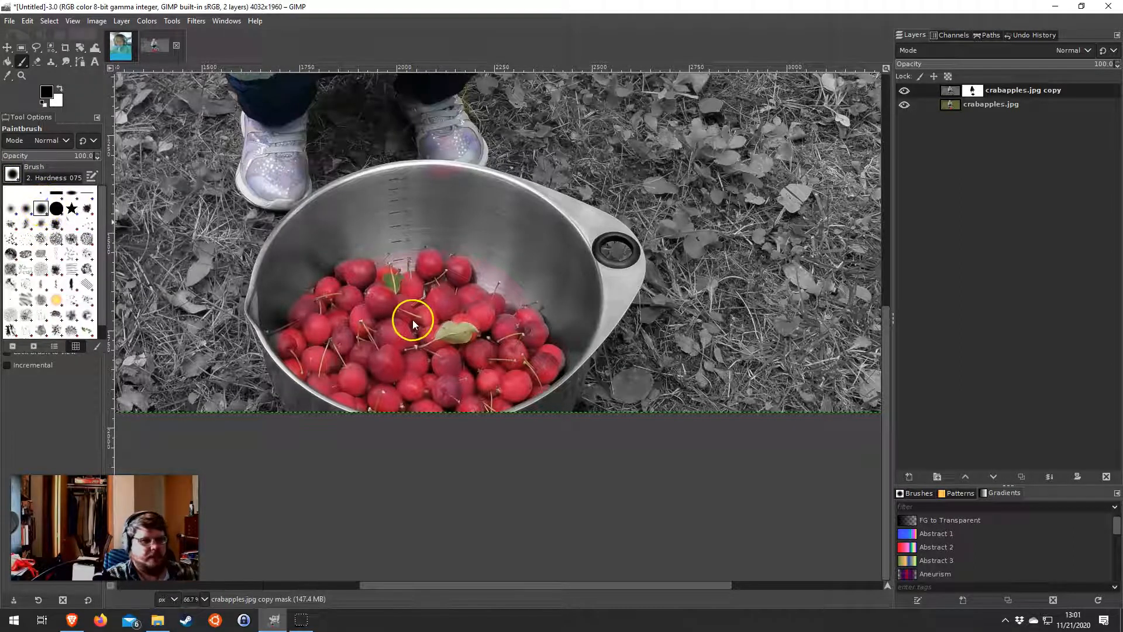
{"action": "left_click", "coordinate": [424, 61]}
{"action": "left_click", "coordinate": [351, 283]}
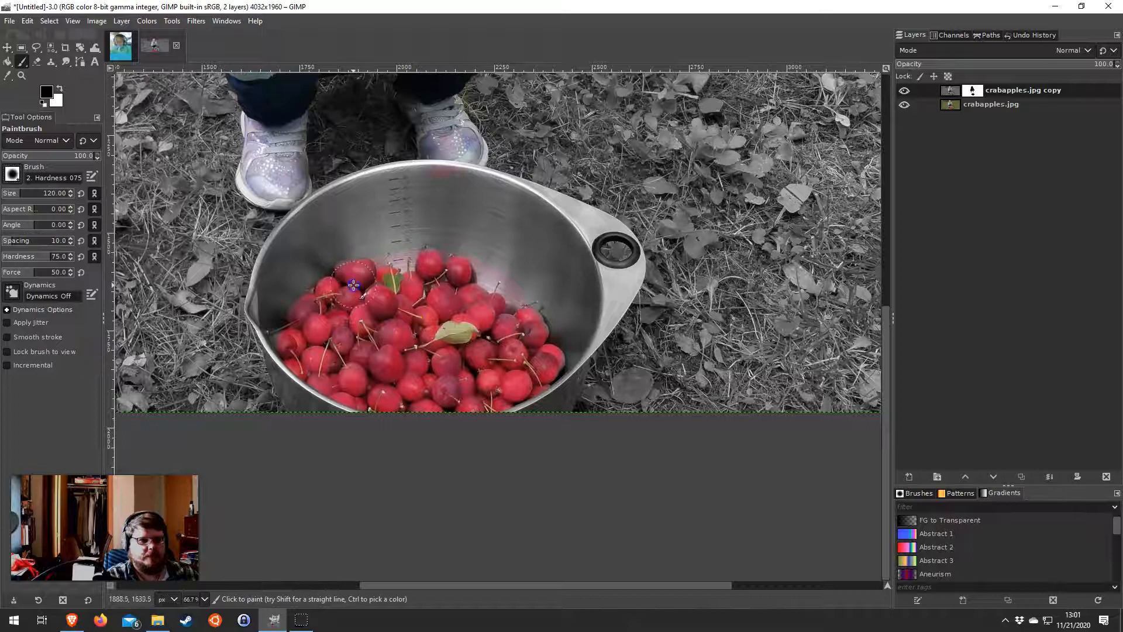
{"action": "left_click", "coordinate": [519, 356]}
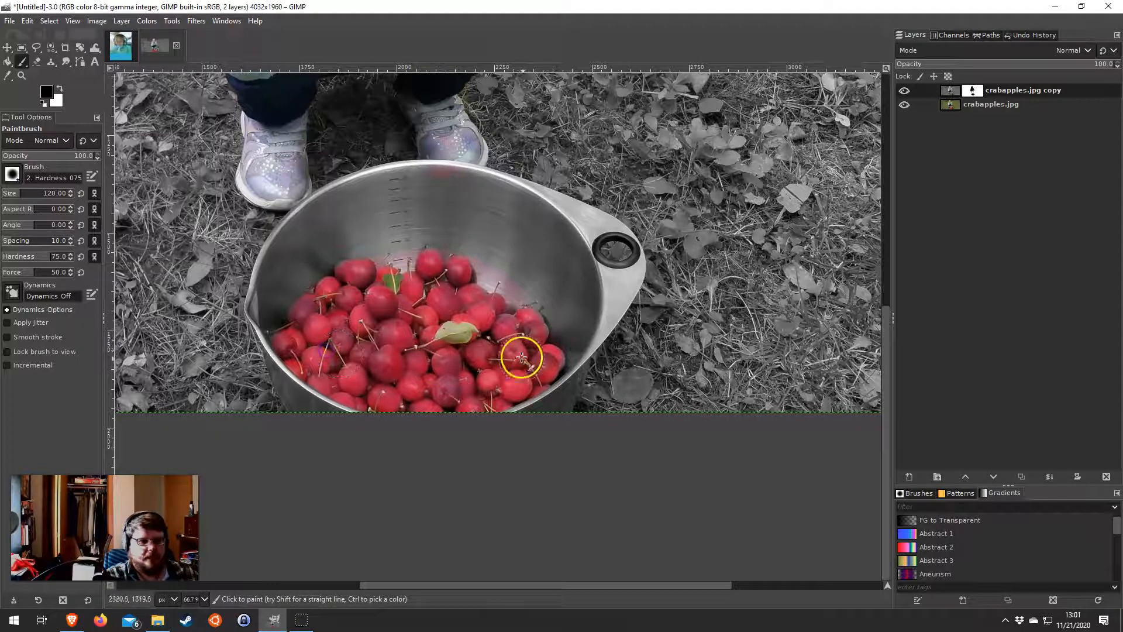
{"action": "scroll", "coordinate": [503, 315], "scroll_direction": "down", "scroll_amount": 4}
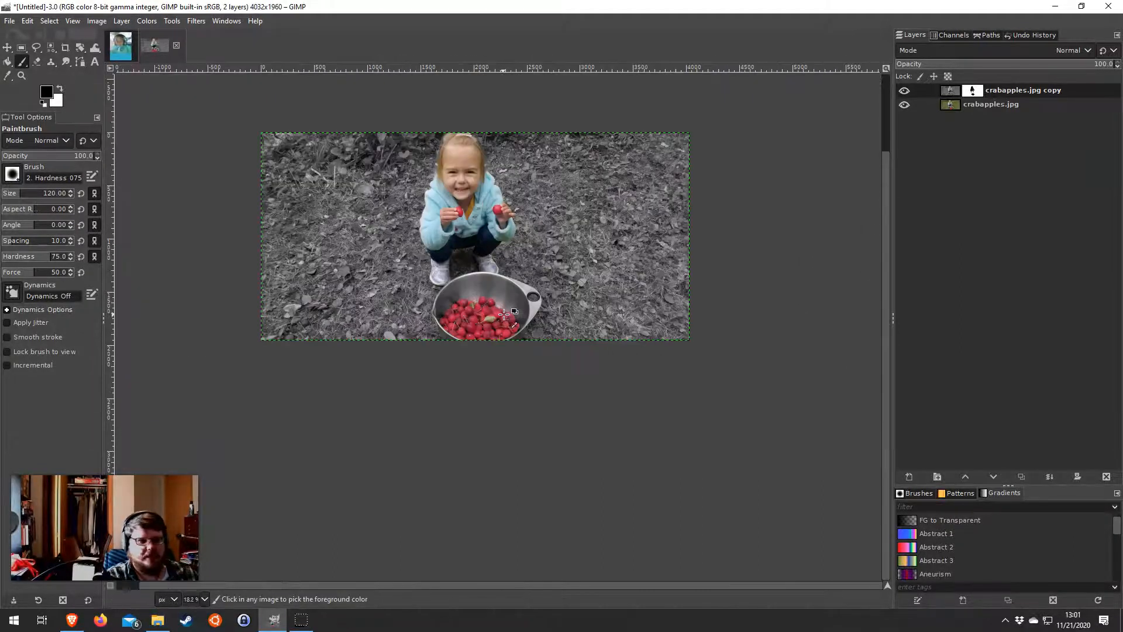
{"action": "scroll", "coordinate": [447, 200], "scroll_direction": "up", "scroll_amount": 1}
{"action": "left_click", "coordinate": [447, 200]}
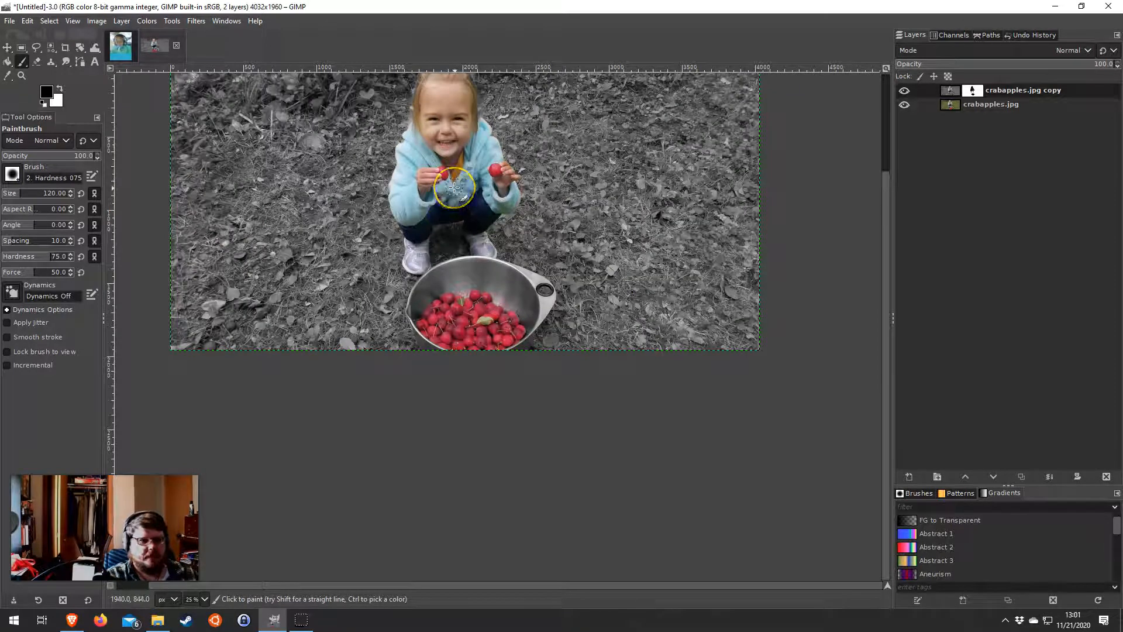
{"action": "left_click_drag", "start_coordinate": [454, 188], "coordinate": [460, 271]}
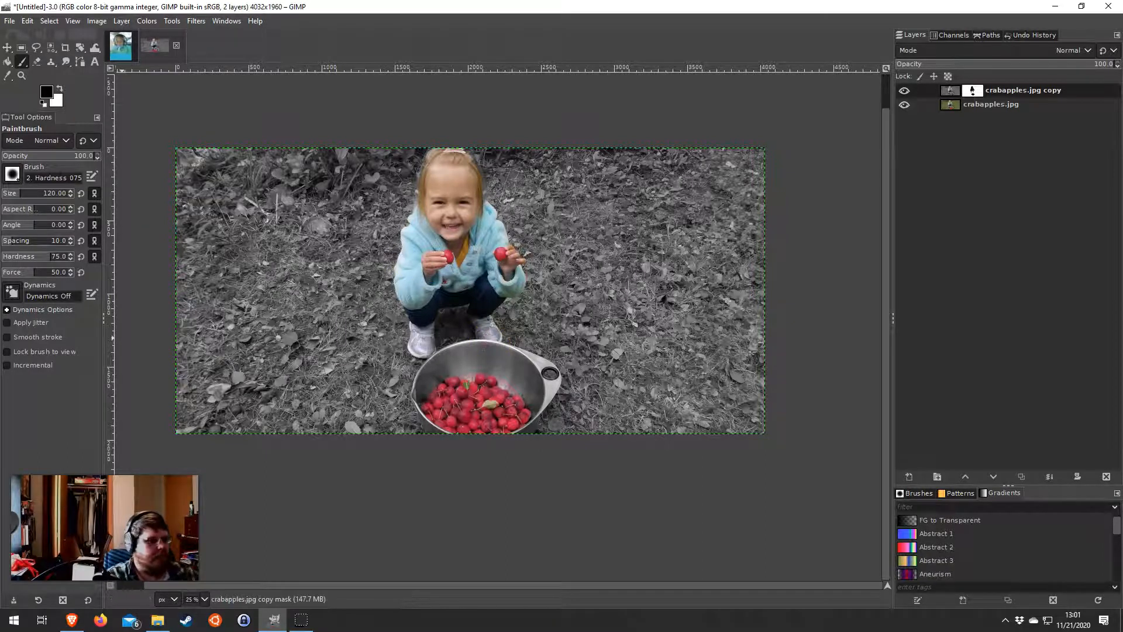
Create a new image and bring in wildflower.jpg as a layer
{"action": "key", "text": "ctrl+n"}
{"action": "key", "text": "Return"}
{"action": "left_click_drag", "start_coordinate": [0, 321], "coordinate": [329, 319]}
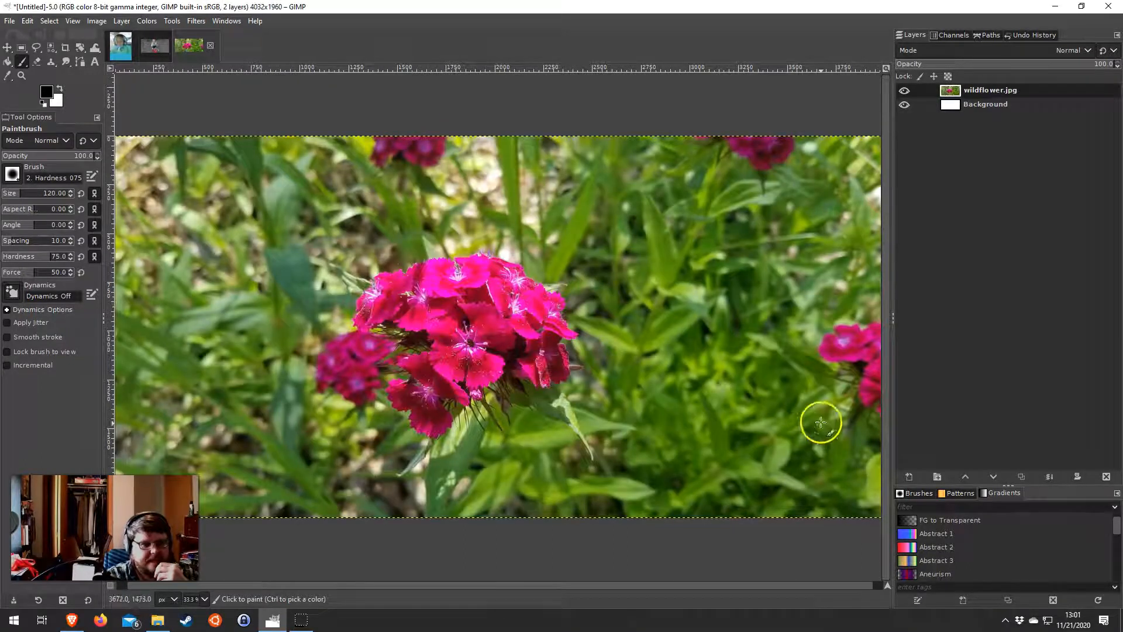
Delete the white Background layer and fit the canvas to the wildflower.jpg layer
{"action": "left_click", "coordinate": [1000, 104]}
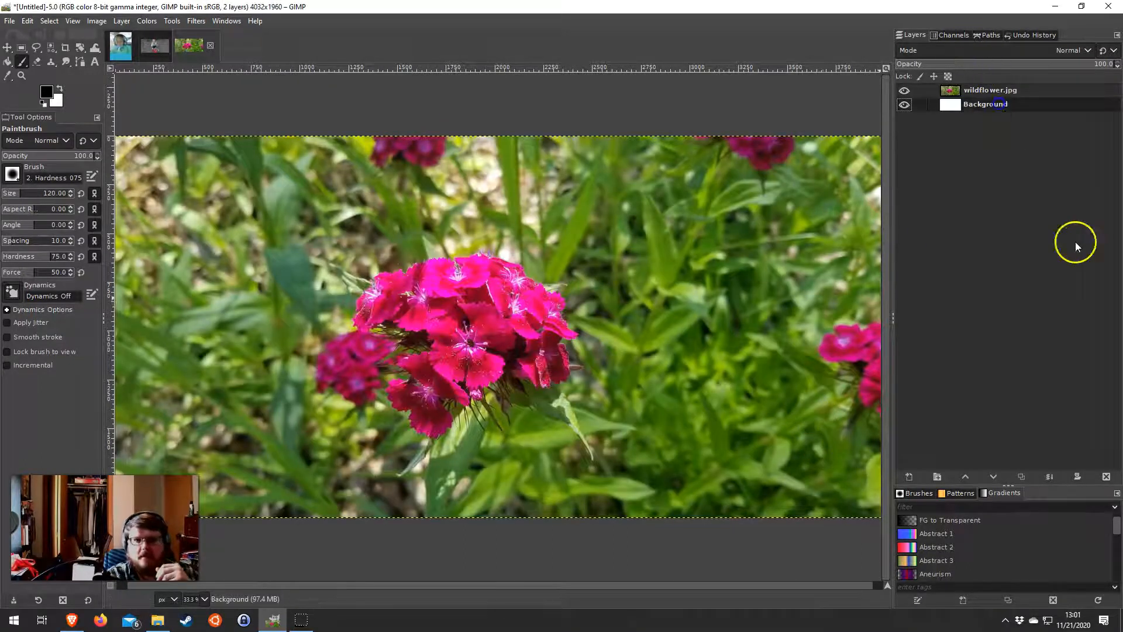
{"action": "left_click", "coordinate": [1106, 476]}
{"action": "left_click", "coordinate": [94, 23]}
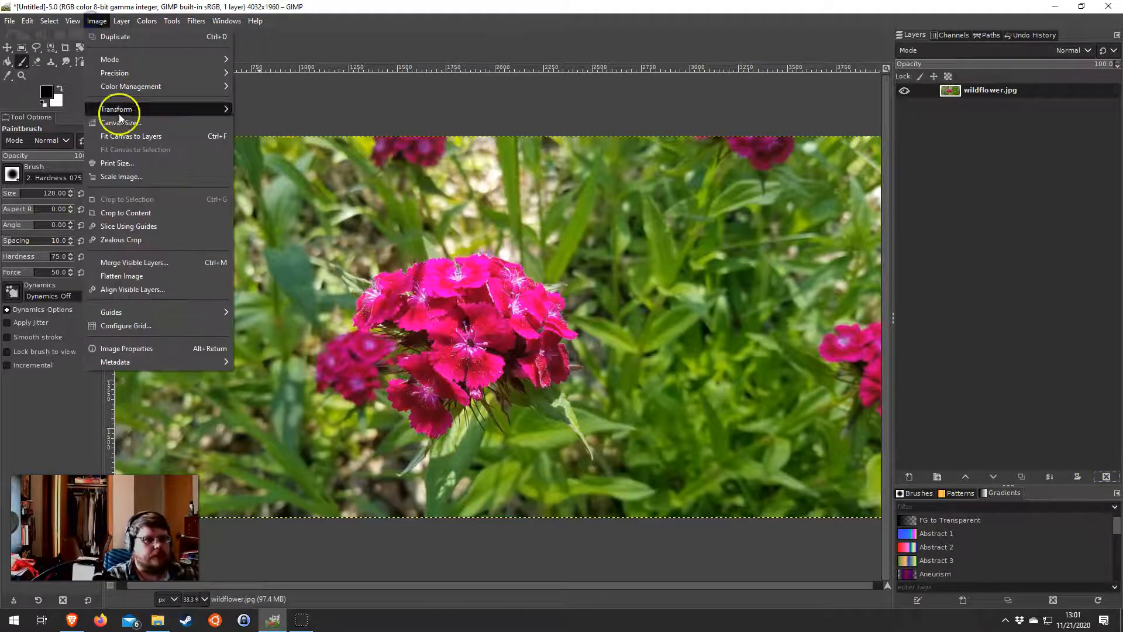
{"action": "left_click", "coordinate": [127, 138]}
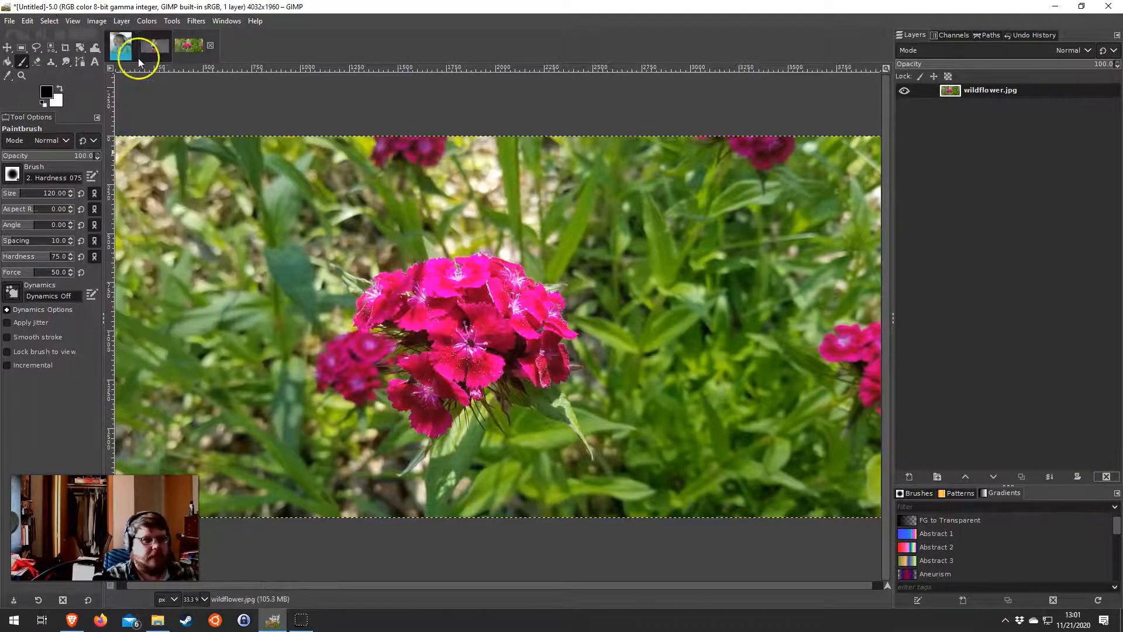
Duplicate the wildflower.jpg layer and desaturate the copy using Luminance mode
{"action": "left_click", "coordinate": [1021, 477]}
{"action": "left_click", "coordinate": [148, 21]}
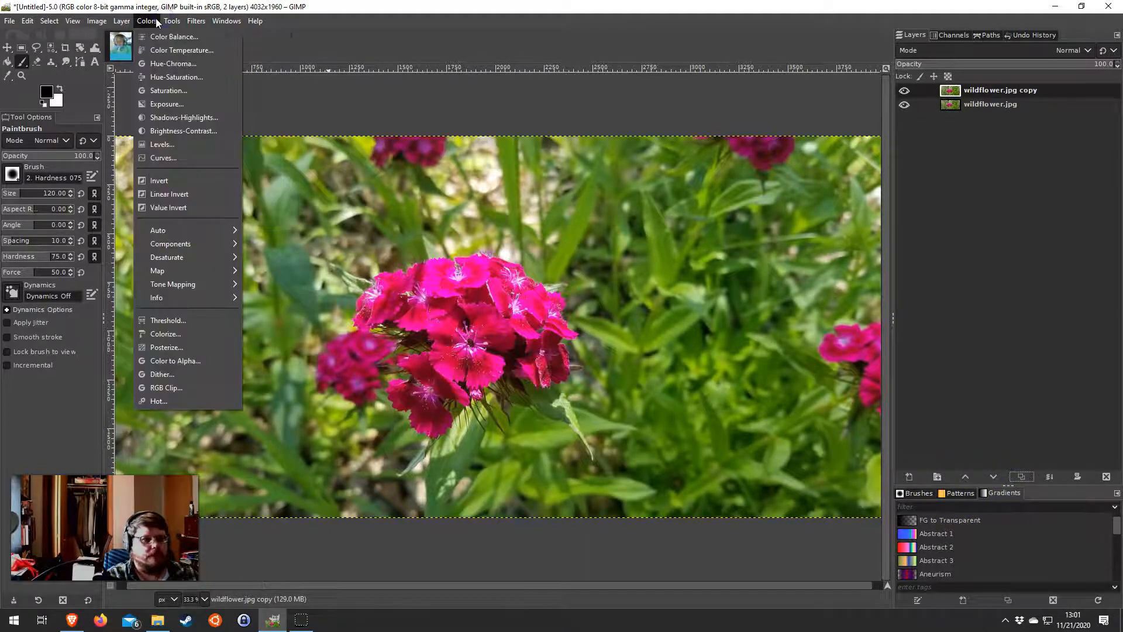
{"action": "mouse_move", "coordinate": [163, 255]}
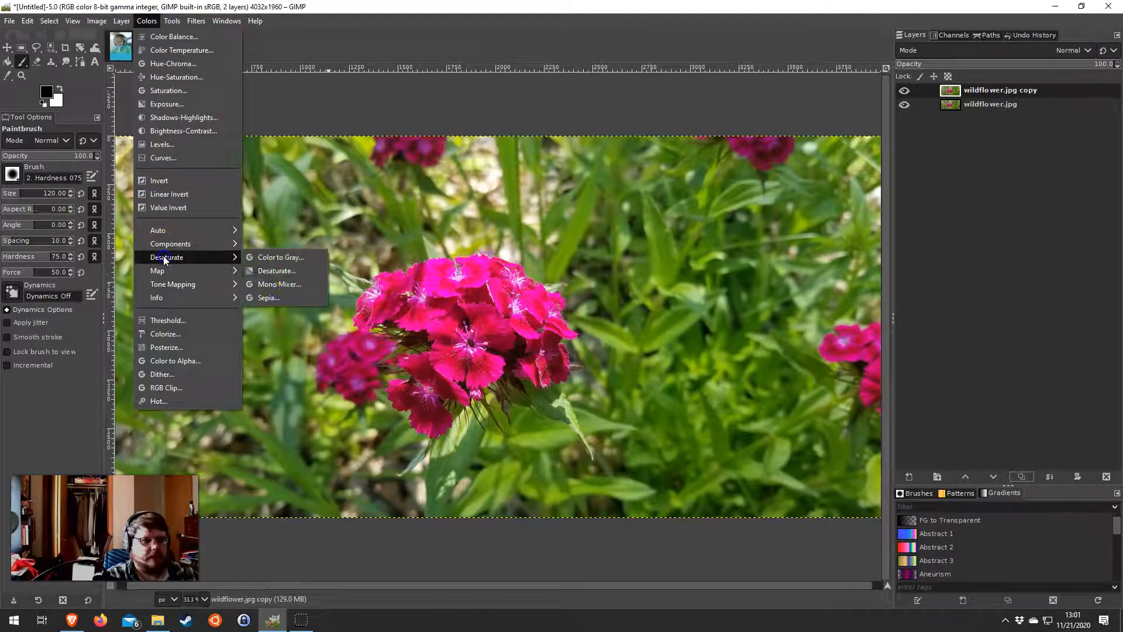
{"action": "left_click", "coordinate": [290, 273]}
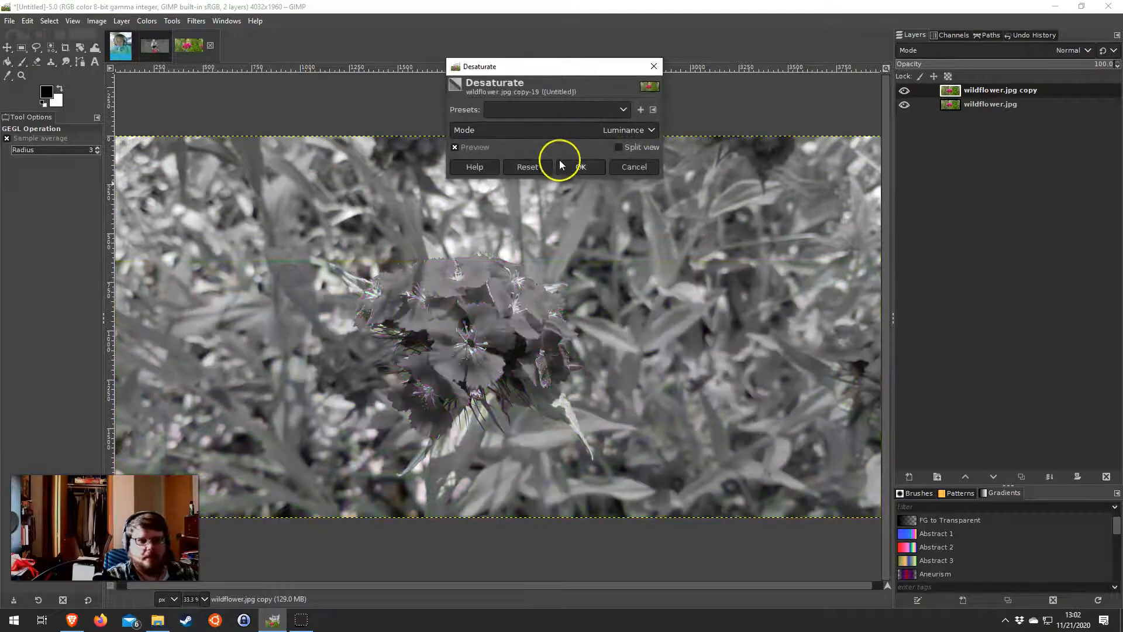
{"action": "left_click", "coordinate": [561, 164]}
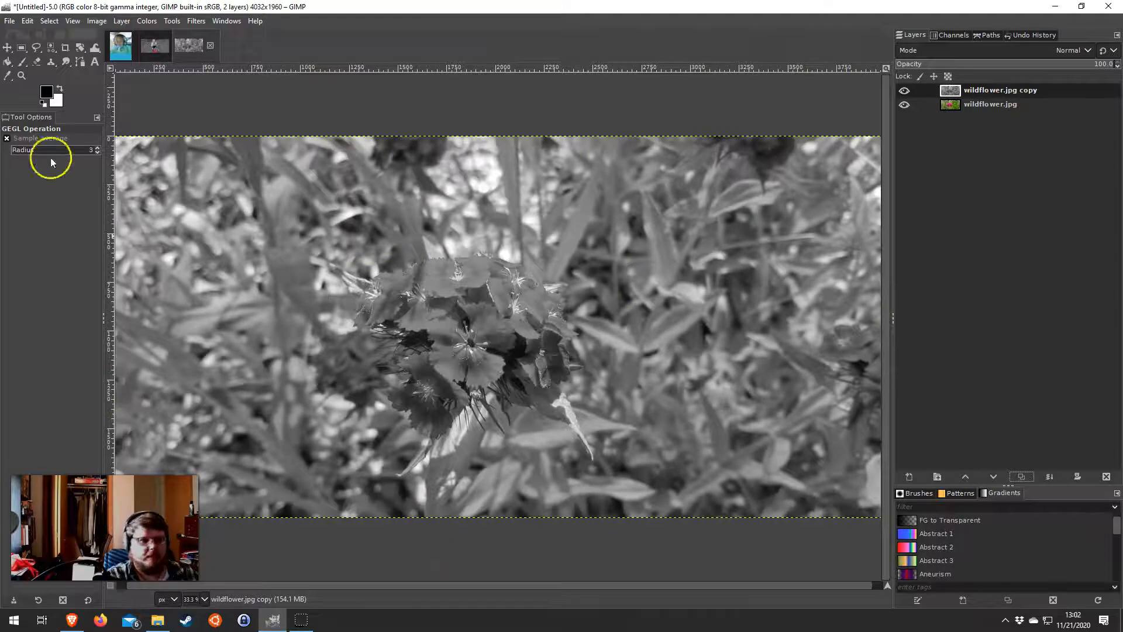
Add a white (full opacity) layer mask to the desaturated wildflower.jpg copy
{"action": "right_click", "coordinate": [971, 91]}
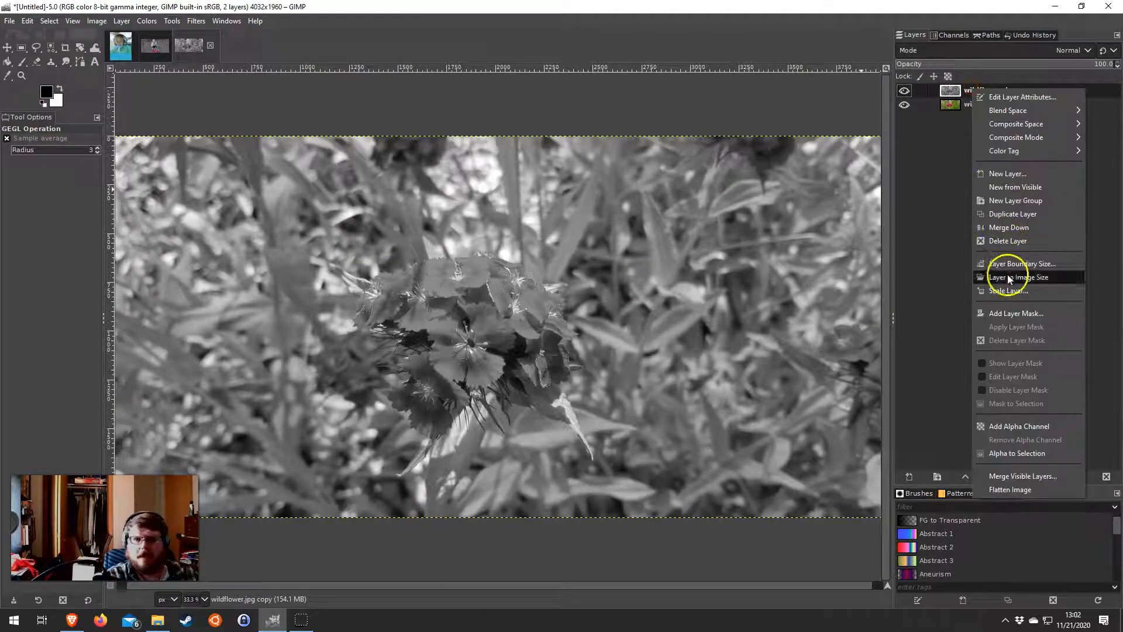
{"action": "left_click", "coordinate": [1017, 314]}
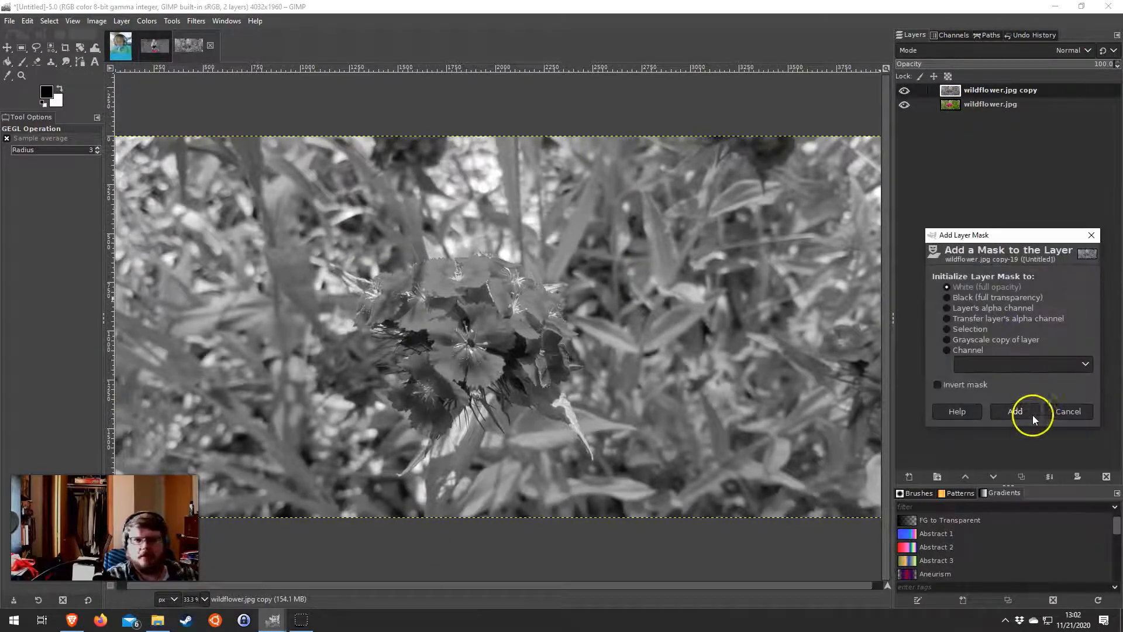
{"action": "left_click", "coordinate": [1033, 415]}
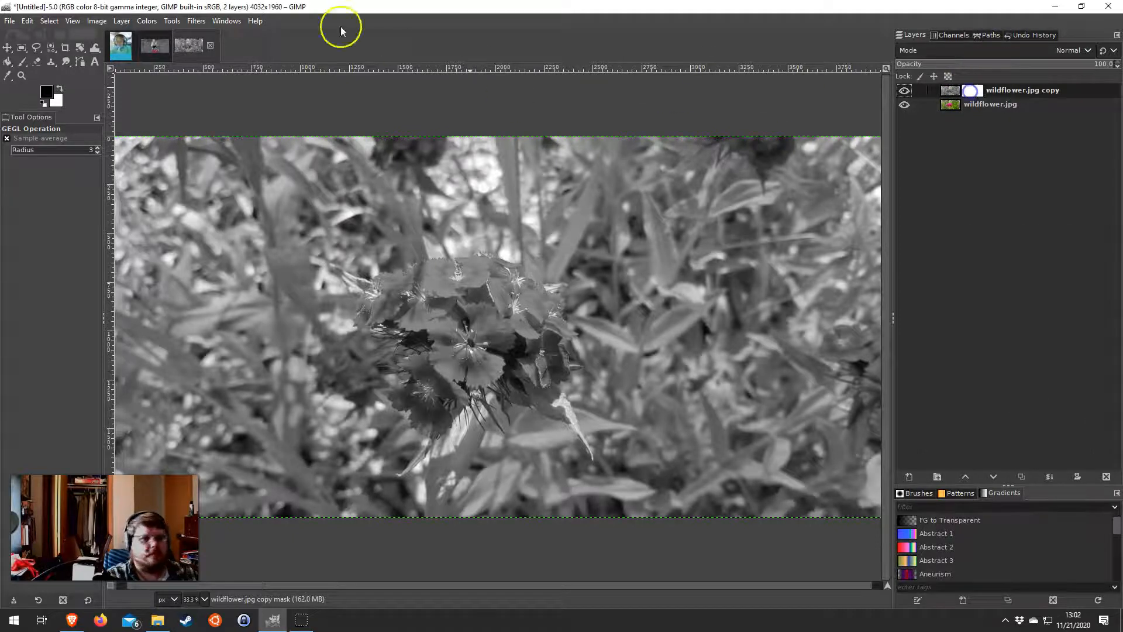
Paint black on the mask with the Paintbrush over the central blossom and the lower-left blossom of the main flower cluster
{"action": "left_click", "coordinate": [24, 62]}
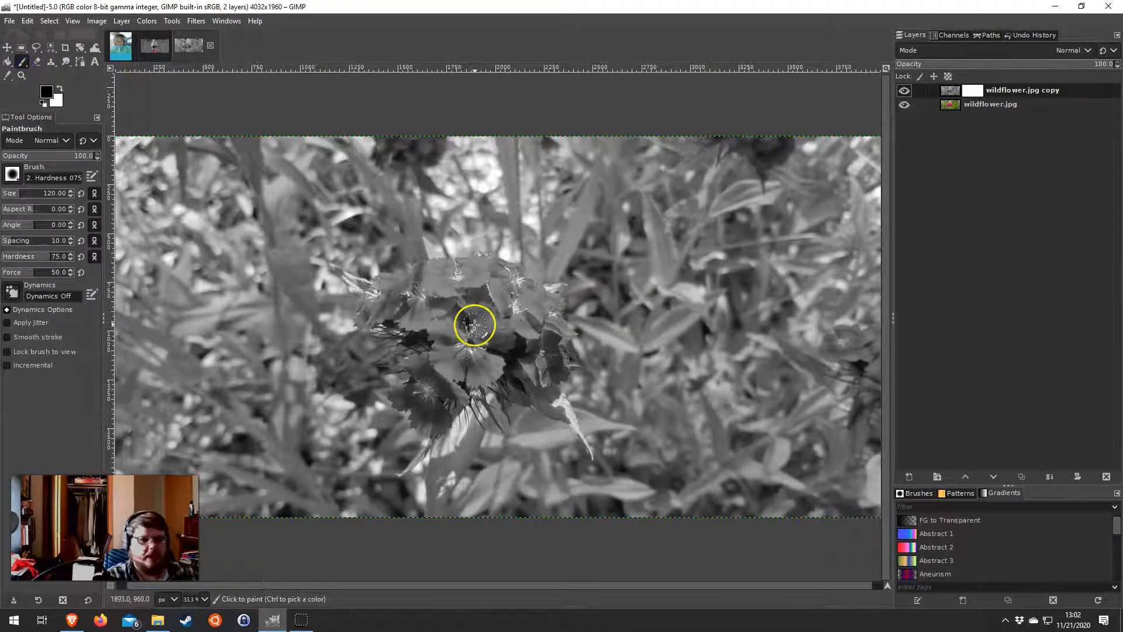
{"action": "scroll", "coordinate": [474, 324], "scroll_direction": "up", "scroll_amount": 1}
{"action": "mouse_move", "coordinate": [468, 328]}
{"action": "left_mouse_down"}
{"action": "mouse_move", "coordinate": [462, 392]}
{"action": "mouse_move", "coordinate": [457, 353]}
{"action": "mouse_move", "coordinate": [430, 320]}
{"action": "mouse_move", "coordinate": [431, 375]}
{"action": "mouse_move", "coordinate": [405, 434]}
{"action": "mouse_move", "coordinate": [423, 468]}
{"action": "mouse_move", "coordinate": [415, 477]}
{"action": "mouse_move", "coordinate": [366, 444]}
{"action": "mouse_move", "coordinate": [361, 400]}
{"action": "mouse_move", "coordinate": [379, 379]}
{"action": "mouse_move", "coordinate": [376, 415]}
{"action": "mouse_move", "coordinate": [400, 436]}
{"action": "mouse_move", "coordinate": [440, 430]}
{"action": "mouse_move", "coordinate": [443, 442]}
{"action": "mouse_move", "coordinate": [437, 419]}
{"action": "left_mouse_up"}
{"action": "key", "text": "ctrl+z"}
{"action": "left_click", "coordinate": [422, 473]}
{"action": "mouse_move", "coordinate": [407, 480]}
{"action": "left_mouse_down"}
{"action": "mouse_move", "coordinate": [387, 447]}
{"action": "mouse_move", "coordinate": [357, 435]}
{"action": "mouse_move", "coordinate": [378, 436]}
{"action": "mouse_move", "coordinate": [400, 408]}
{"action": "mouse_move", "coordinate": [400, 432]}
{"action": "mouse_move", "coordinate": [424, 461]}
{"action": "mouse_move", "coordinate": [427, 415]}
{"action": "mouse_move", "coordinate": [457, 436]}
{"action": "mouse_move", "coordinate": [429, 402]}
{"action": "mouse_move", "coordinate": [446, 372]}
{"action": "mouse_move", "coordinate": [428, 369]}
{"action": "mouse_move", "coordinate": [425, 340]}
{"action": "mouse_move", "coordinate": [424, 379]}
{"action": "mouse_move", "coordinate": [372, 391]}
{"action": "mouse_move", "coordinate": [408, 378]}
{"action": "mouse_move", "coordinate": [477, 405]}
{"action": "mouse_move", "coordinate": [502, 384]}
{"action": "mouse_move", "coordinate": [501, 399]}
{"action": "mouse_move", "coordinate": [489, 373]}
{"action": "mouse_move", "coordinate": [522, 343]}
{"action": "mouse_move", "coordinate": [510, 319]}
{"action": "mouse_move", "coordinate": [472, 302]}
{"action": "mouse_move", "coordinate": [489, 343]}
{"action": "left_mouse_up"}
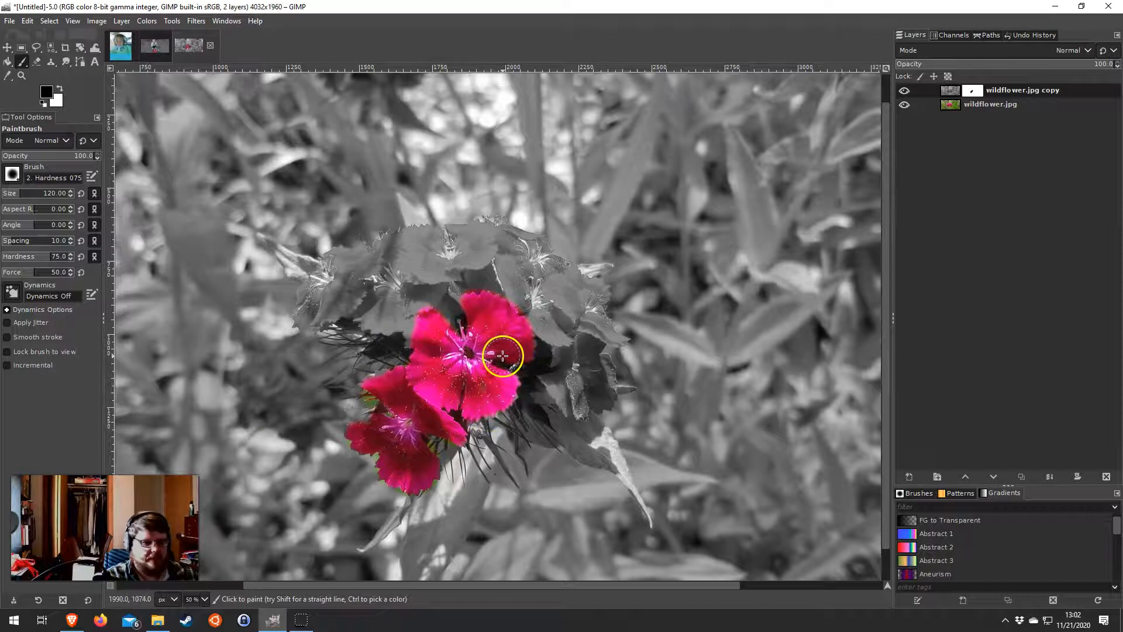
{"action": "left_click", "coordinate": [501, 385]}
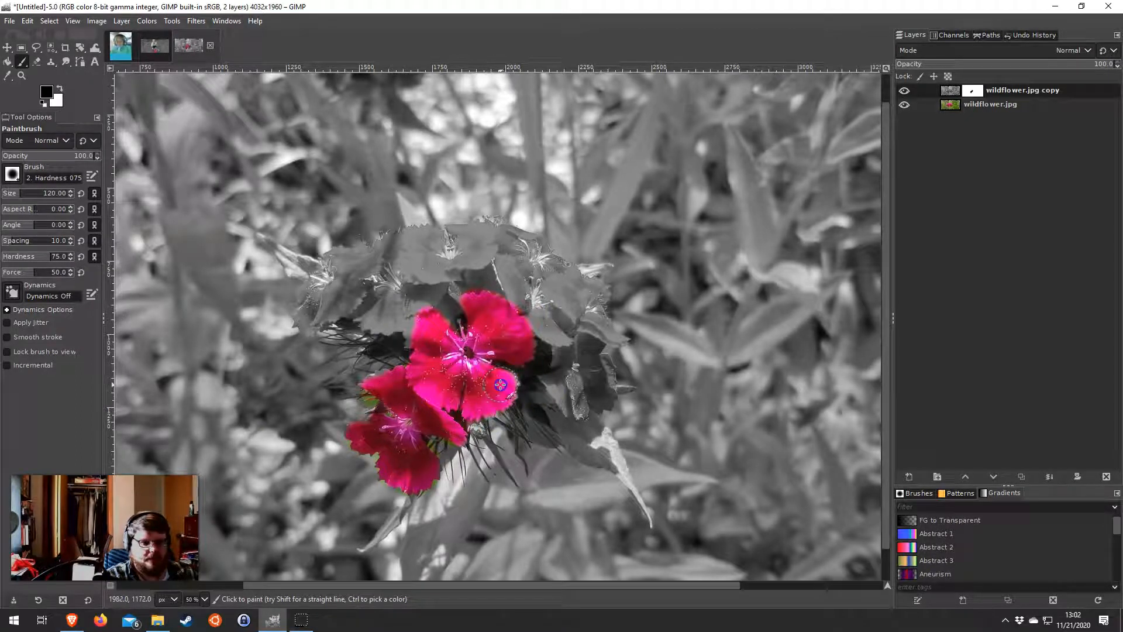
Paint black on the mask over the remaining blossoms along the right side and top of the main flower cluster
{"action": "mouse_move", "coordinate": [557, 329]}
{"action": "left_mouse_down"}
{"action": "mouse_move", "coordinate": [573, 303]}
{"action": "mouse_move", "coordinate": [541, 329]}
{"action": "mouse_move", "coordinate": [507, 274]}
{"action": "mouse_move", "coordinate": [561, 279]}
{"action": "left_mouse_up"}
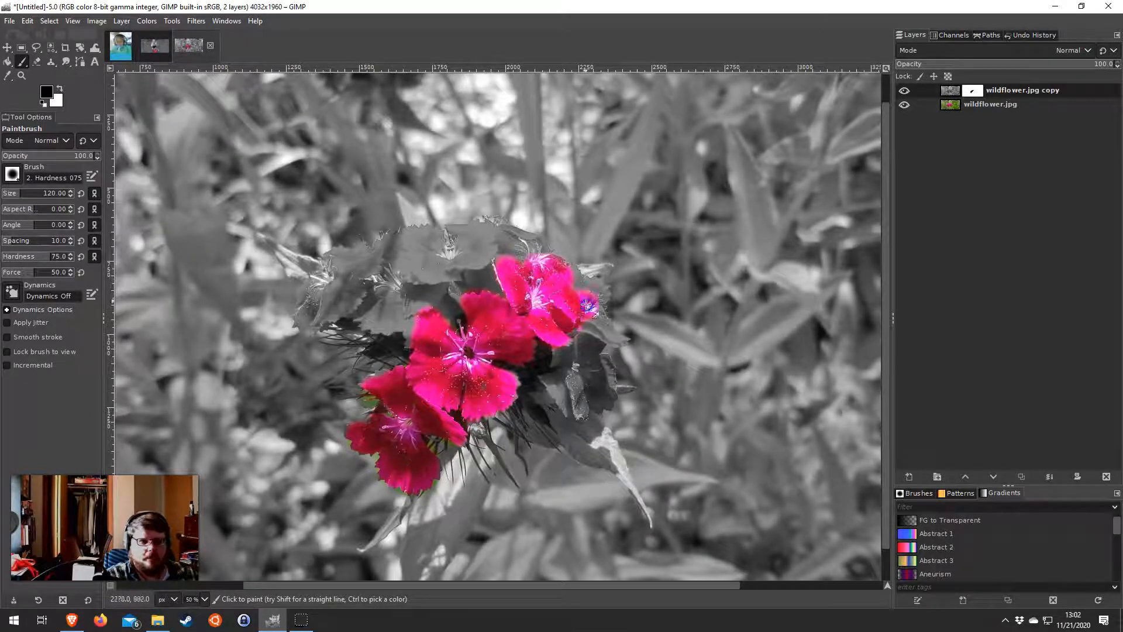
{"action": "mouse_move", "coordinate": [588, 348]}
{"action": "left_mouse_down"}
{"action": "mouse_move", "coordinate": [579, 405]}
{"action": "mouse_move", "coordinate": [544, 366]}
{"action": "mouse_move", "coordinate": [576, 336]}
{"action": "left_mouse_up"}
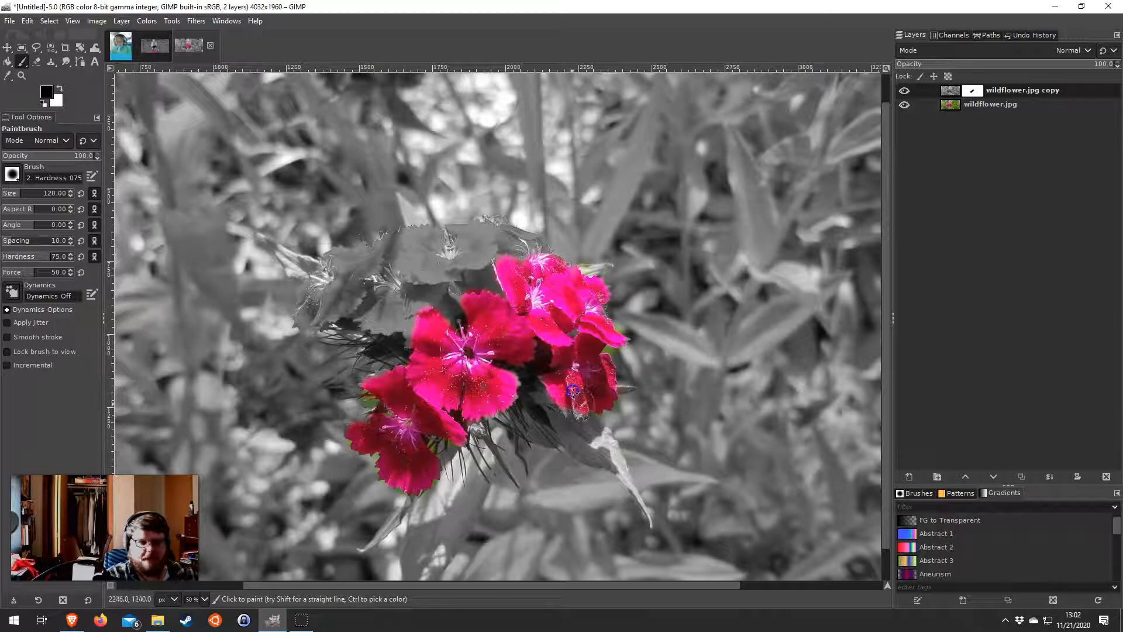
{"action": "mouse_move", "coordinate": [472, 253]}
{"action": "left_mouse_down"}
{"action": "mouse_move", "coordinate": [429, 231]}
{"action": "mouse_move", "coordinate": [400, 250]}
{"action": "mouse_move", "coordinate": [404, 264]}
{"action": "mouse_move", "coordinate": [442, 268]}
{"action": "mouse_move", "coordinate": [479, 250]}
{"action": "mouse_move", "coordinate": [451, 241]}
{"action": "mouse_move", "coordinate": [430, 253]}
{"action": "mouse_move", "coordinate": [486, 238]}
{"action": "mouse_move", "coordinate": [525, 248]}
{"action": "mouse_move", "coordinate": [508, 234]}
{"action": "mouse_move", "coordinate": [552, 253]}
{"action": "mouse_move", "coordinate": [495, 230]}
{"action": "mouse_move", "coordinate": [491, 303]}
{"action": "mouse_move", "coordinate": [477, 288]}
{"action": "mouse_move", "coordinate": [410, 296]}
{"action": "mouse_move", "coordinate": [420, 342]}
{"action": "mouse_move", "coordinate": [397, 315]}
{"action": "mouse_move", "coordinate": [352, 315]}
{"action": "mouse_move", "coordinate": [385, 319]}
{"action": "mouse_move", "coordinate": [395, 289]}
{"action": "mouse_move", "coordinate": [386, 300]}
{"action": "mouse_move", "coordinate": [354, 282]}
{"action": "mouse_move", "coordinate": [347, 300]}
{"action": "mouse_move", "coordinate": [307, 308]}
{"action": "mouse_move", "coordinate": [312, 289]}
{"action": "mouse_move", "coordinate": [312, 304]}
{"action": "mouse_move", "coordinate": [354, 282]}
{"action": "mouse_move", "coordinate": [361, 256]}
{"action": "mouse_move", "coordinate": [338, 263]}
{"action": "mouse_move", "coordinate": [323, 285]}
{"action": "mouse_move", "coordinate": [353, 281]}
{"action": "mouse_move", "coordinate": [372, 252]}
{"action": "mouse_move", "coordinate": [403, 245]}
{"action": "mouse_move", "coordinate": [394, 267]}
{"action": "left_mouse_up"}
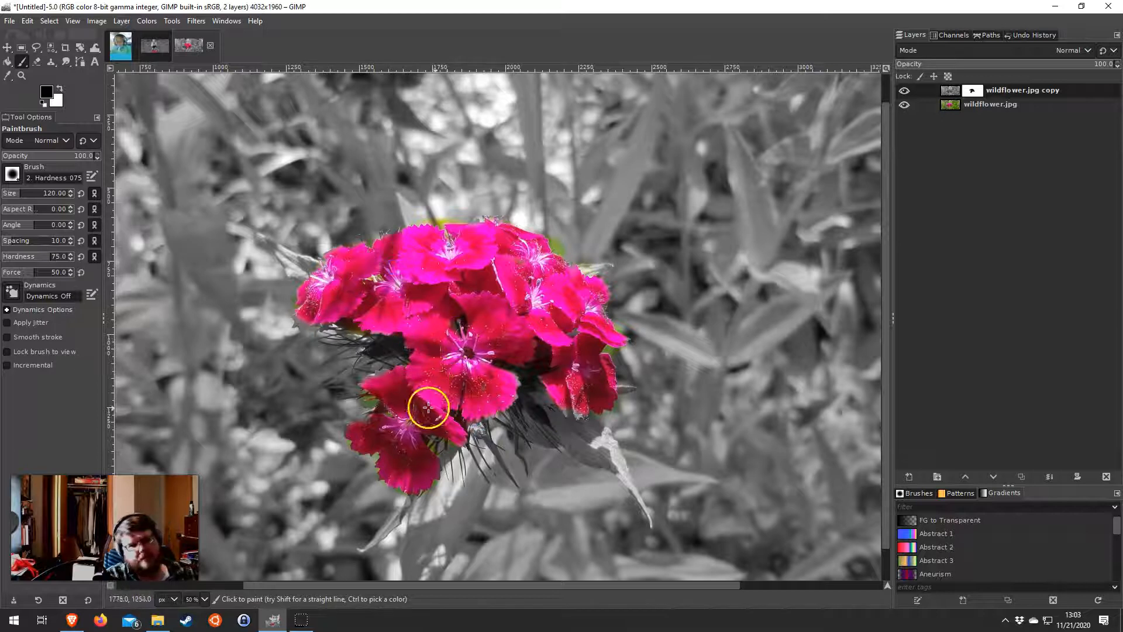
Compare the selective-colour result with the original photo by repeatedly hiding and showing the desaturated copy, and examine its layer mask
{"action": "key", "text": "minus"}
{"action": "left_click", "coordinate": [905, 90]}
{"action": "left_click", "coordinate": [905, 91]}
{"action": "left_click", "coordinate": [905, 91]}
{"action": "left_click", "coordinate": [905, 91]}
{"action": "left_click", "coordinate": [905, 91]}
{"action": "left_click", "coordinate": [905, 91]}
{"action": "left_click", "coordinate": [905, 91]}
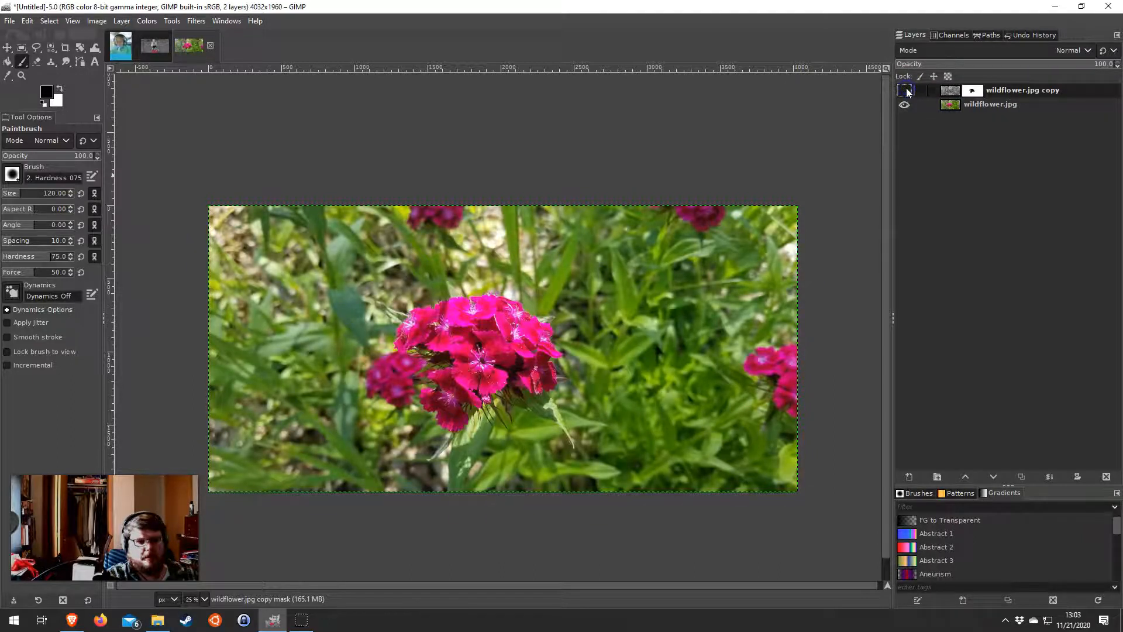
{"action": "left_click", "coordinate": [905, 91]}
{"action": "left_click", "coordinate": [972, 90]}
{"action": "left_click", "coordinate": [976, 94]}
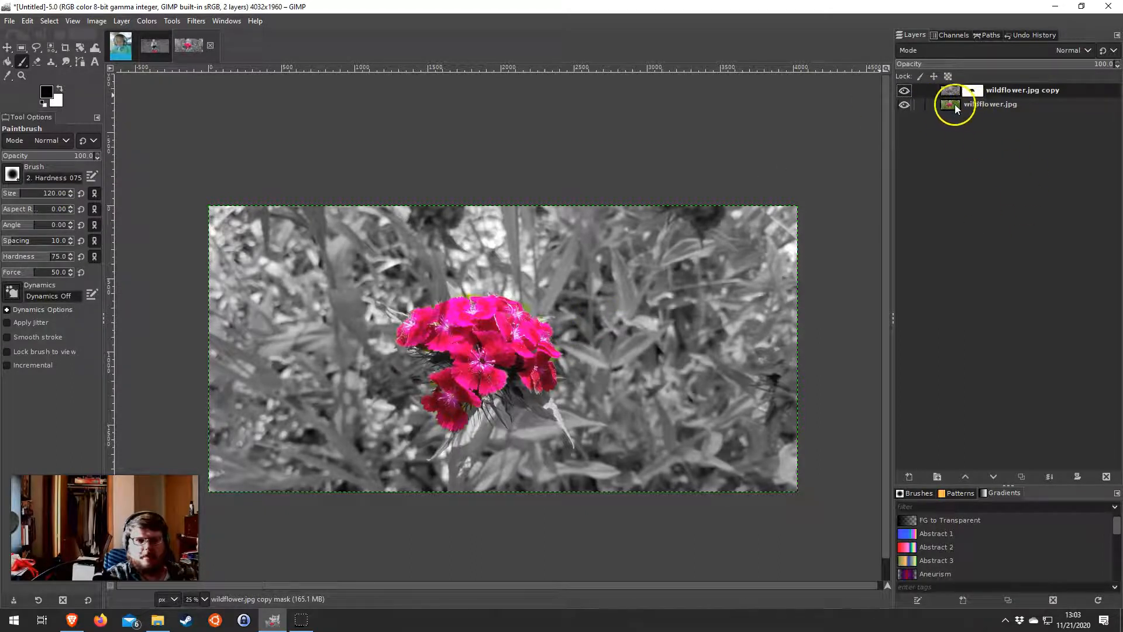
{"action": "left_click", "coordinate": [905, 91]}
{"action": "left_click", "coordinate": [904, 92]}
{"action": "left_click", "coordinate": [905, 92]}
{"action": "left_click", "coordinate": [905, 94]}
{"action": "left_click", "coordinate": [905, 93]}
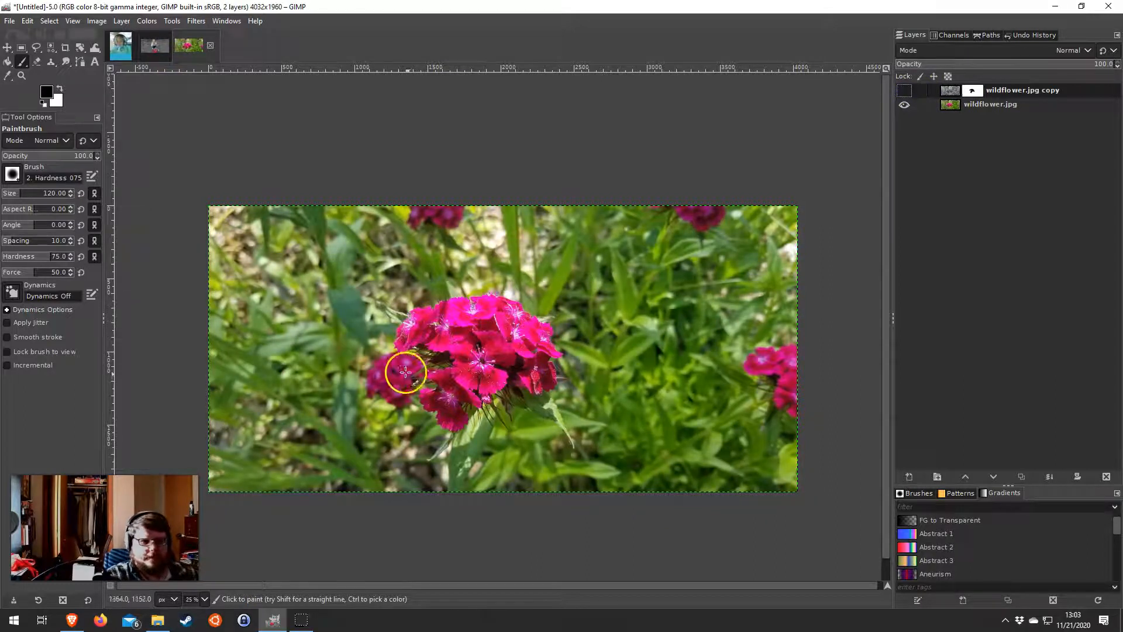
{"action": "left_click", "coordinate": [905, 91]}
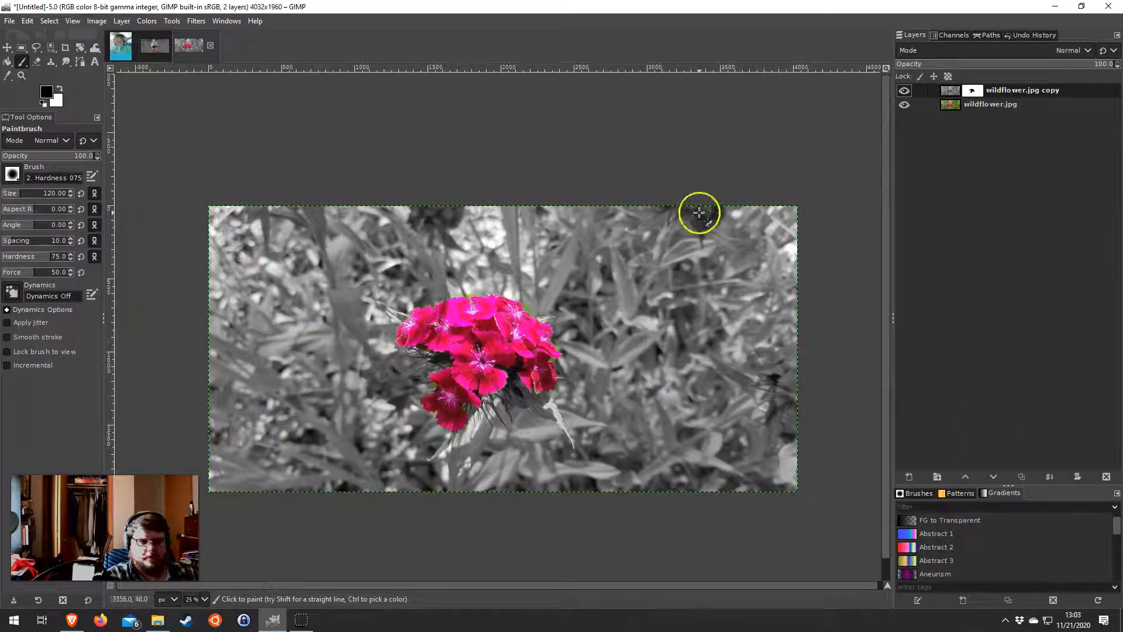
{"action": "left_click", "coordinate": [906, 90]}
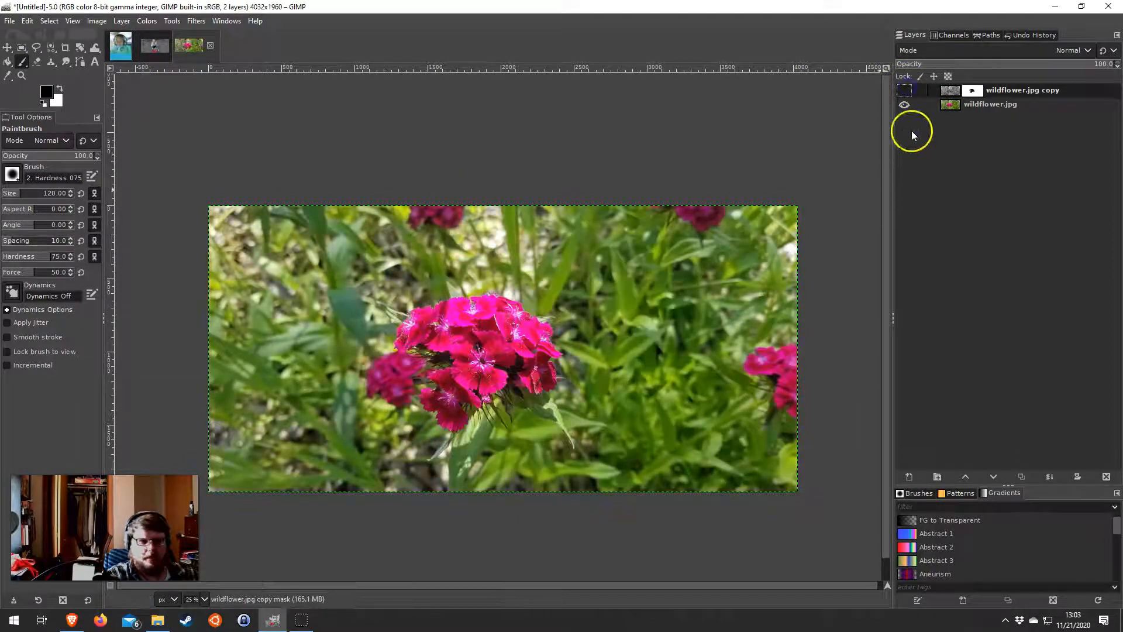
Show the desaturated copy again and paint black on its mask over the blurred flower to the left of the main cluster
{"action": "left_click", "coordinate": [904, 91]}
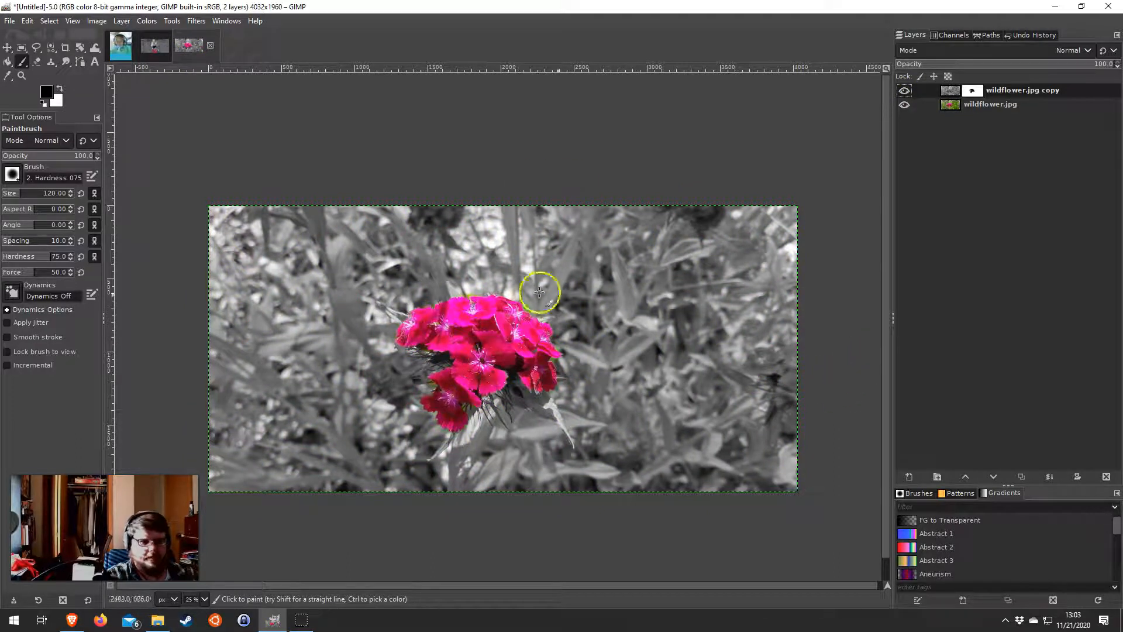
{"action": "mouse_move", "coordinate": [398, 380]}
{"action": "left_mouse_down"}
{"action": "mouse_move", "coordinate": [418, 354]}
{"action": "mouse_move", "coordinate": [396, 361]}
{"action": "mouse_move", "coordinate": [412, 361]}
{"action": "mouse_move", "coordinate": [411, 387]}
{"action": "mouse_move", "coordinate": [421, 378]}
{"action": "mouse_move", "coordinate": [411, 391]}
{"action": "mouse_move", "coordinate": [390, 395]}
{"action": "mouse_move", "coordinate": [381, 364]}
{"action": "mouse_move", "coordinate": [398, 400]}
{"action": "left_mouse_up"}
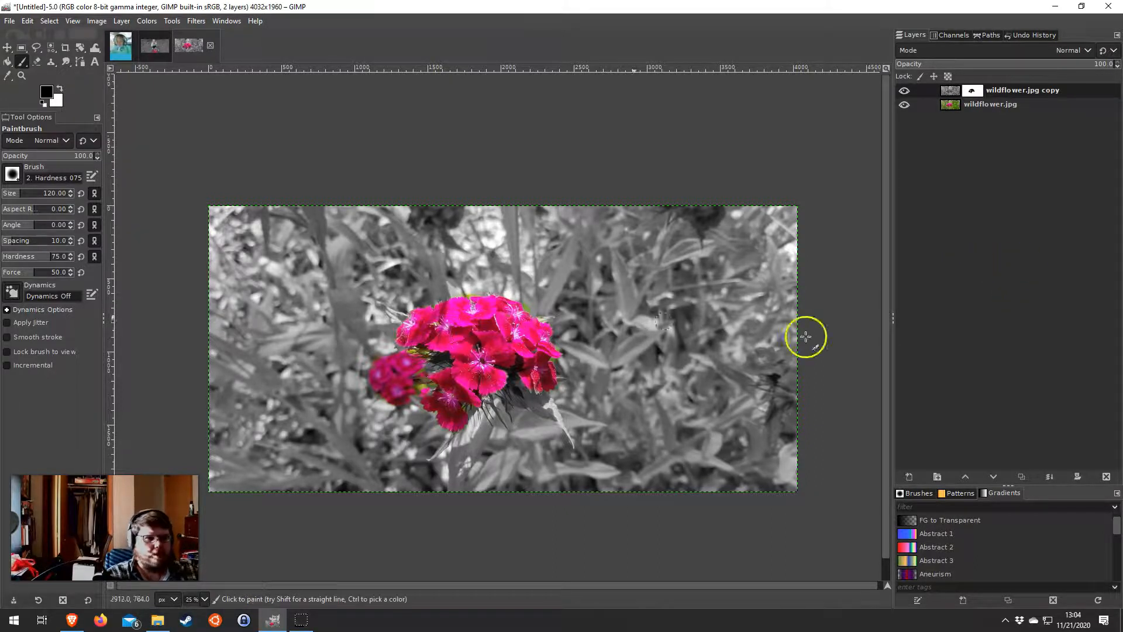
Return to the open rocket_plane image with the gray-filled layer mask
{"action": "left_click", "coordinate": [155, 48]}
{"action": "left_click", "coordinate": [120, 47]}
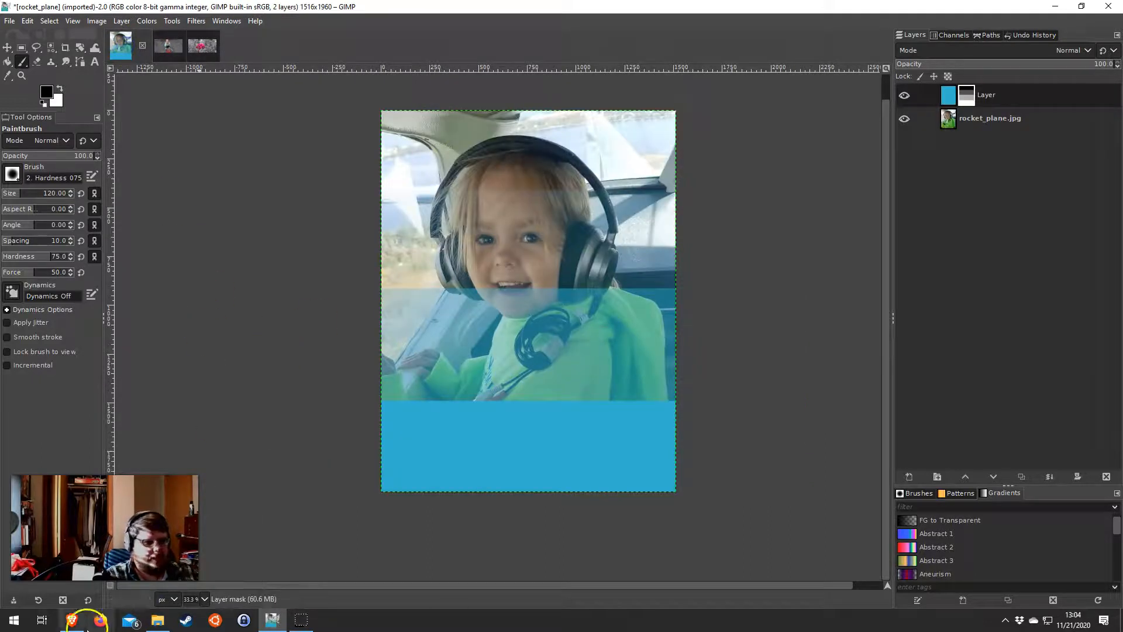